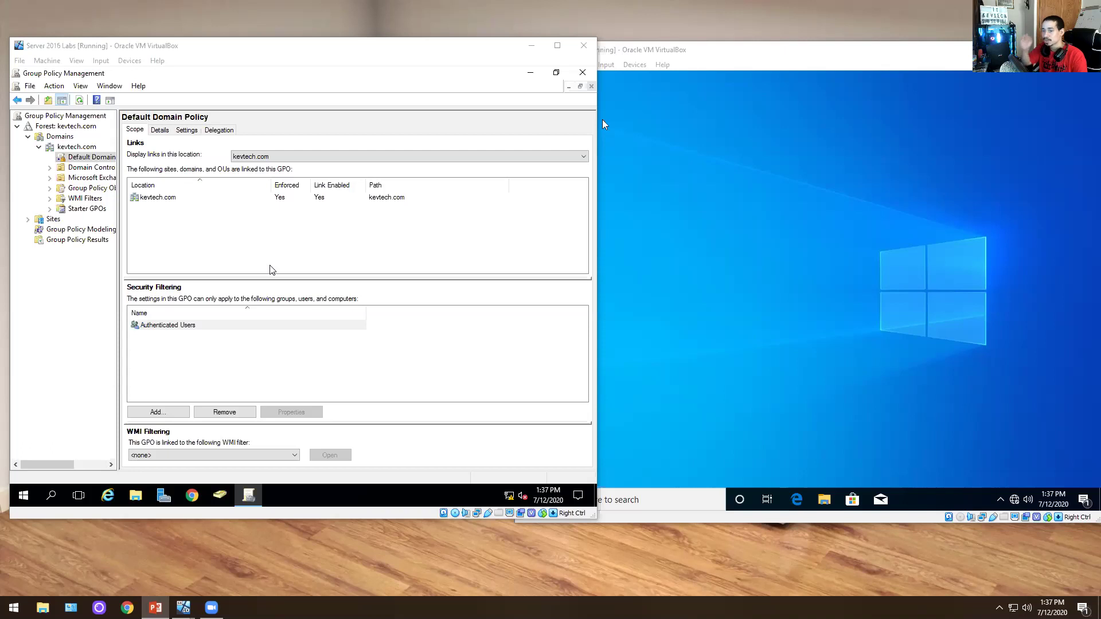
- Close Group Policy Management and relaunch it from Server Manager's Tools menu
{"action": "left_click", "coordinate": [583, 72]}
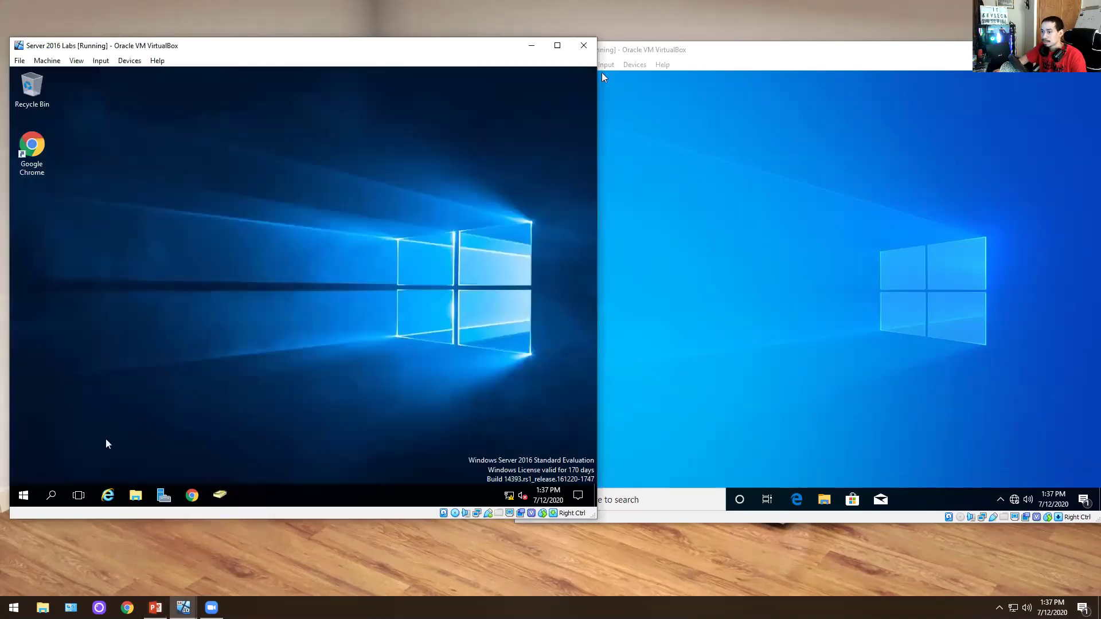
{"action": "left_click", "coordinate": [23, 499]}
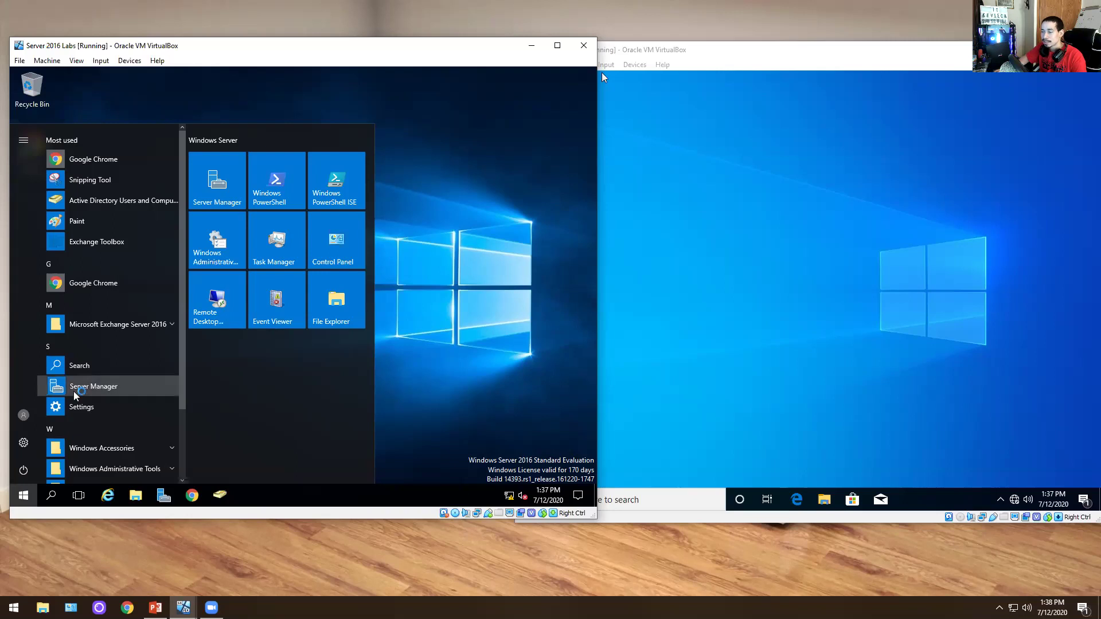
{"action": "left_click", "coordinate": [73, 391]}
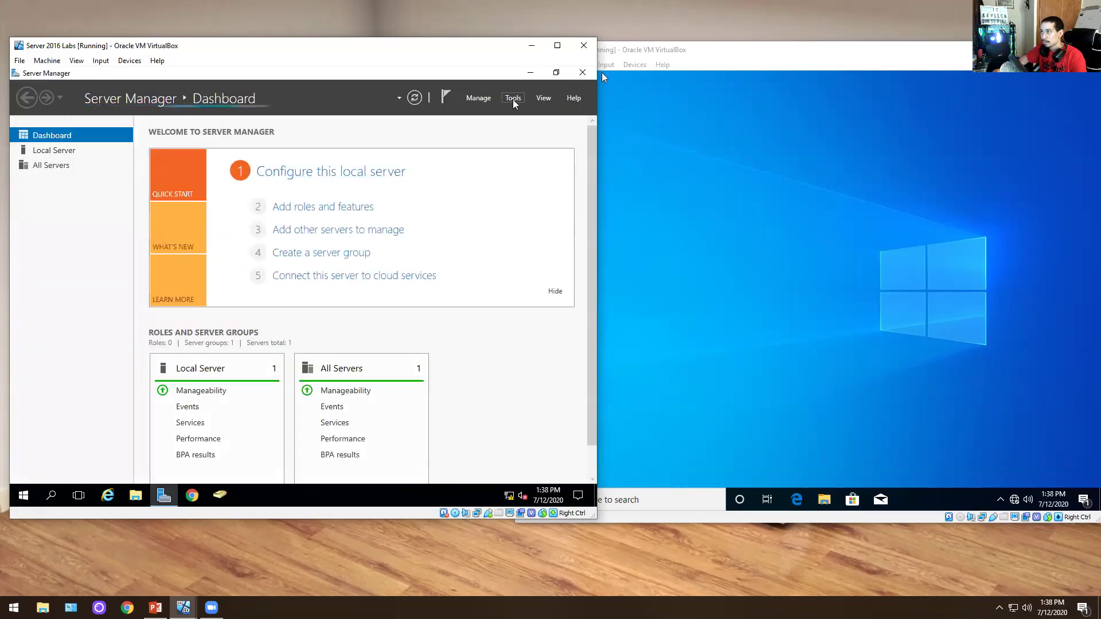
{"action": "left_click", "coordinate": [512, 99]}
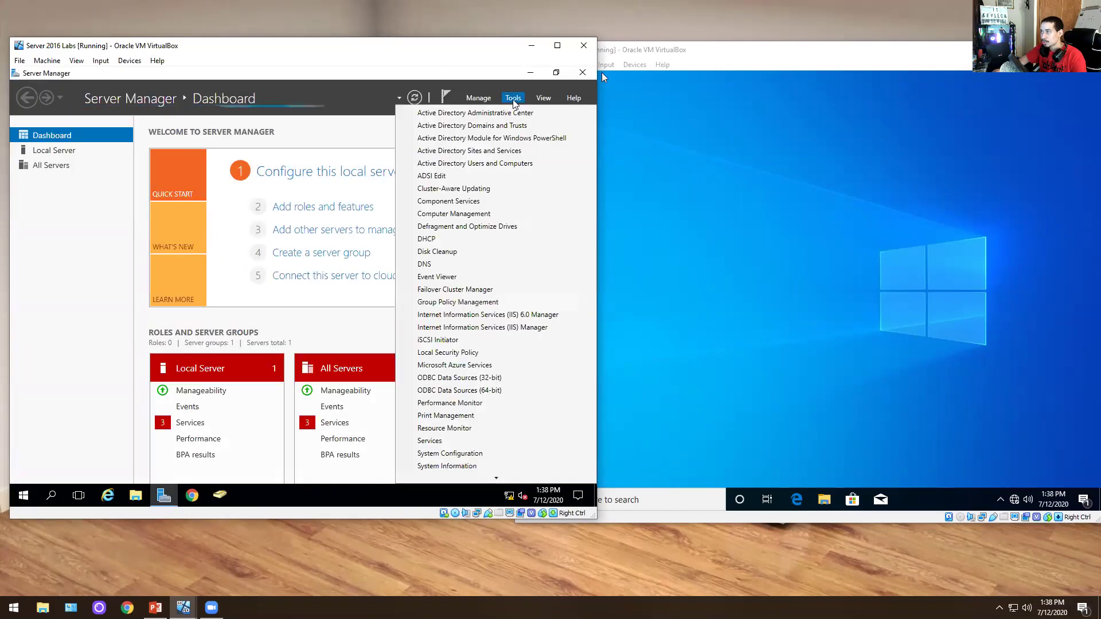
{"action": "left_click", "coordinate": [440, 302]}
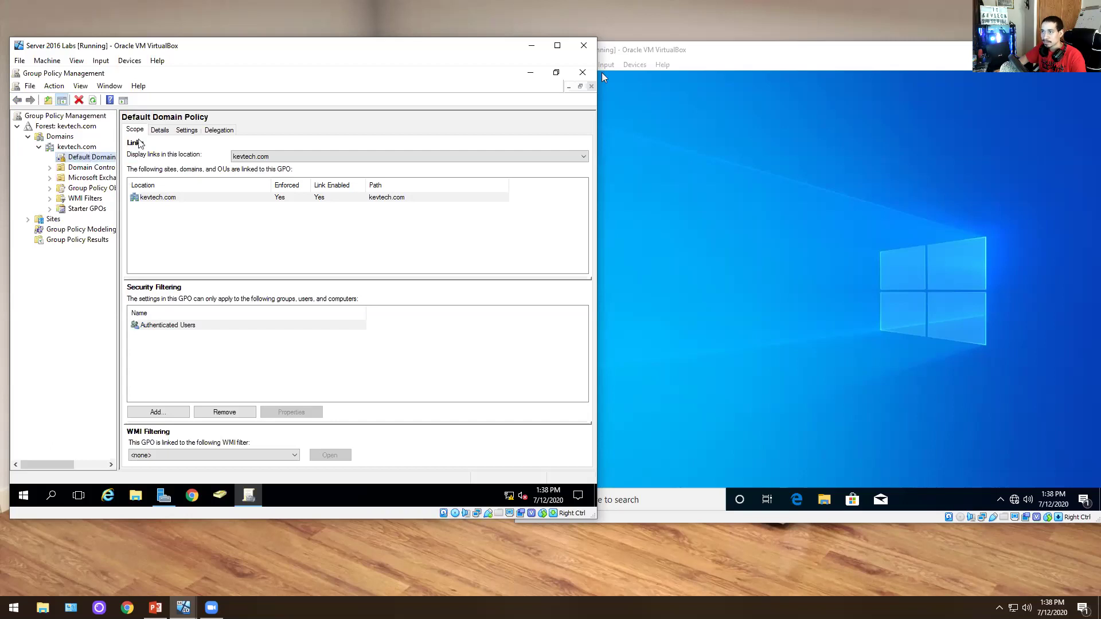
- Show the Default Domain Policy Settings report, trusting about:security_mmc.exe, with all sections expanded
{"action": "left_click", "coordinate": [186, 130]}
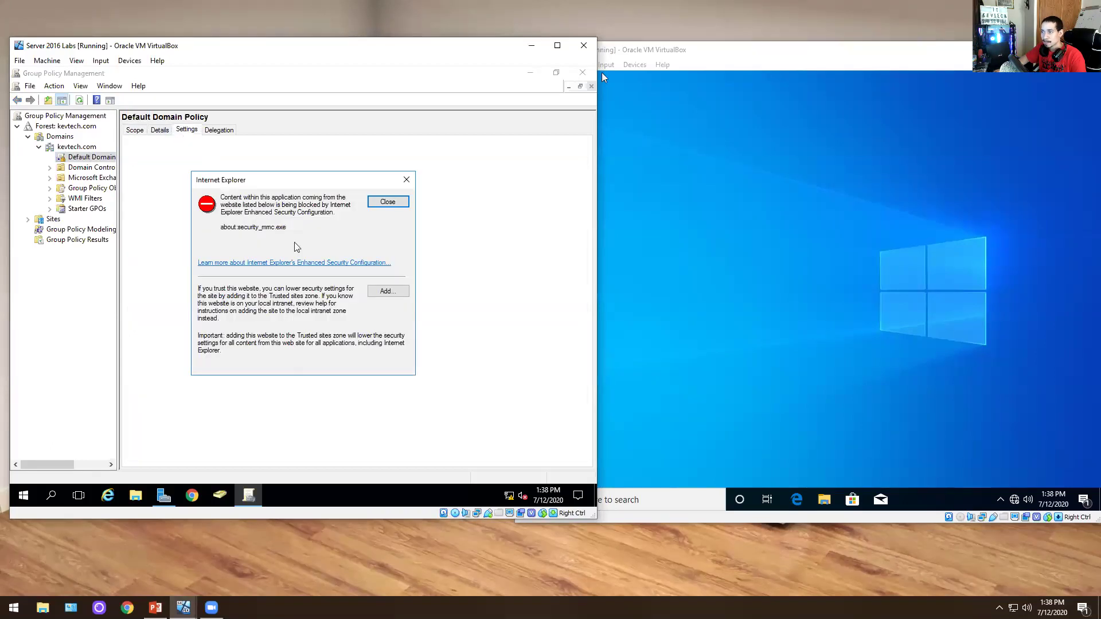
{"action": "left_click", "coordinate": [387, 292]}
{"action": "left_click", "coordinate": [382, 253]}
{"action": "left_click", "coordinate": [382, 357]}
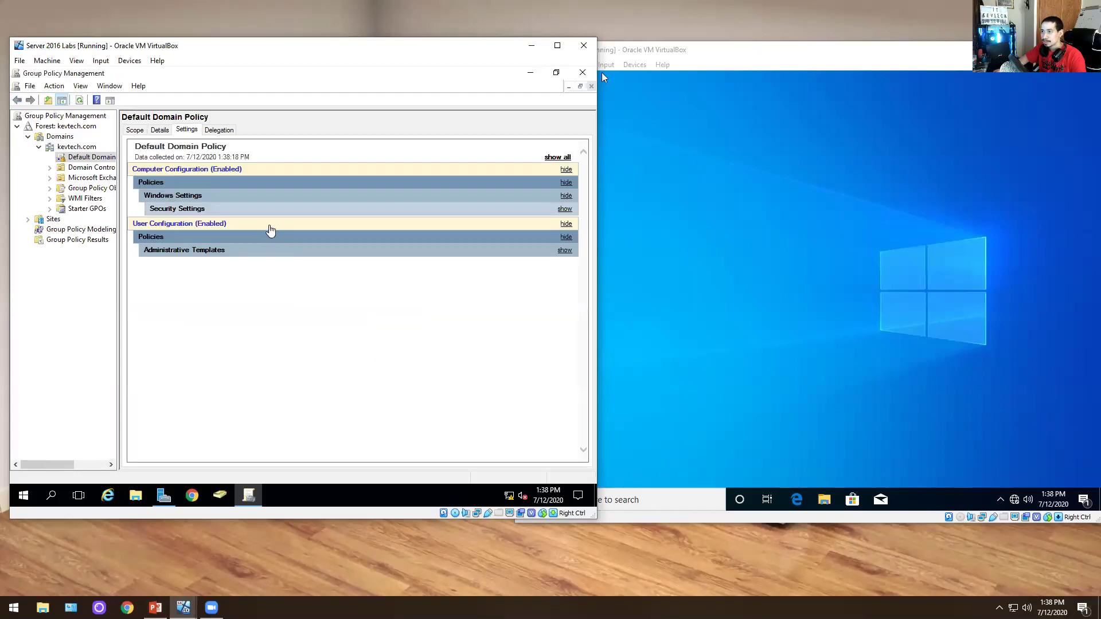
{"action": "left_click", "coordinate": [227, 170]}
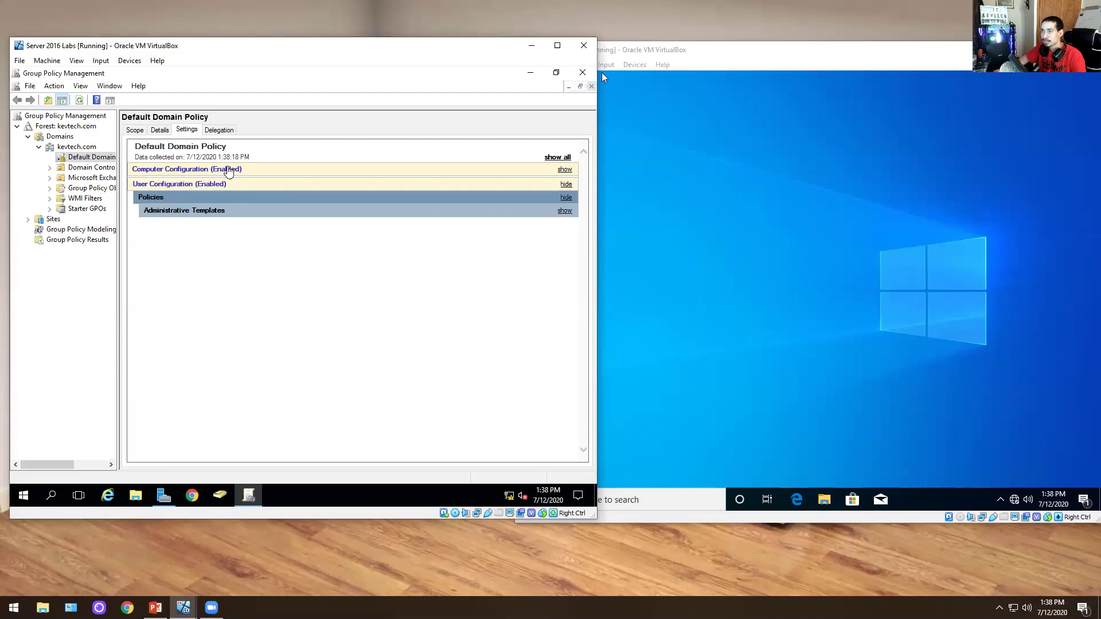
{"action": "left_click", "coordinate": [551, 158]}
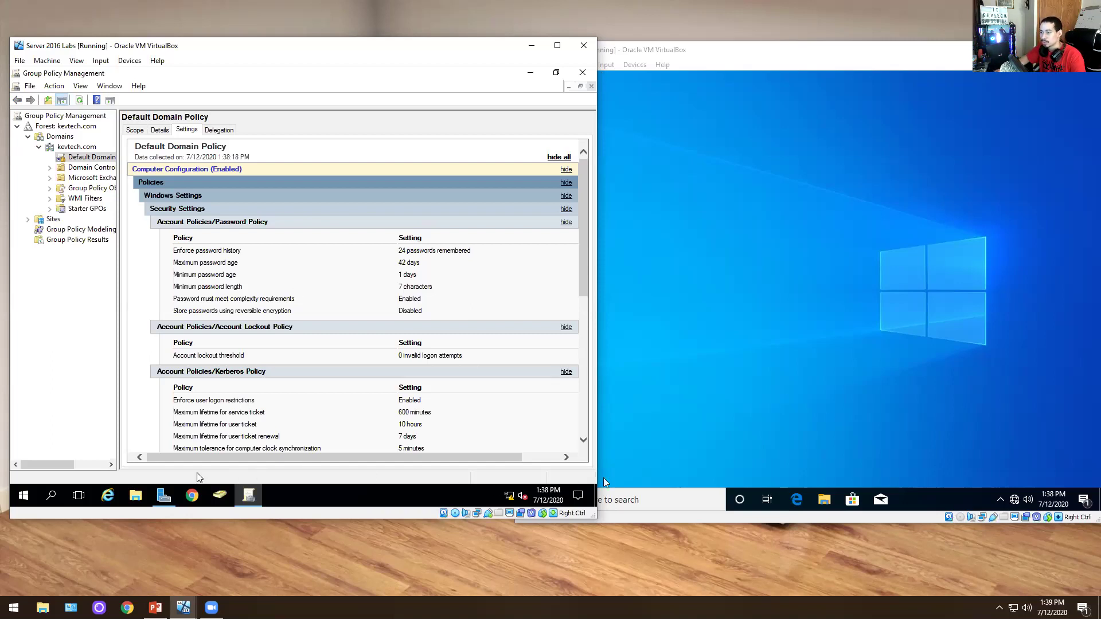
- Open Active Directory Users and Computers and add a new group 'GPO Disable' in kevtech.com/Users
{"action": "left_click", "coordinate": [167, 495]}
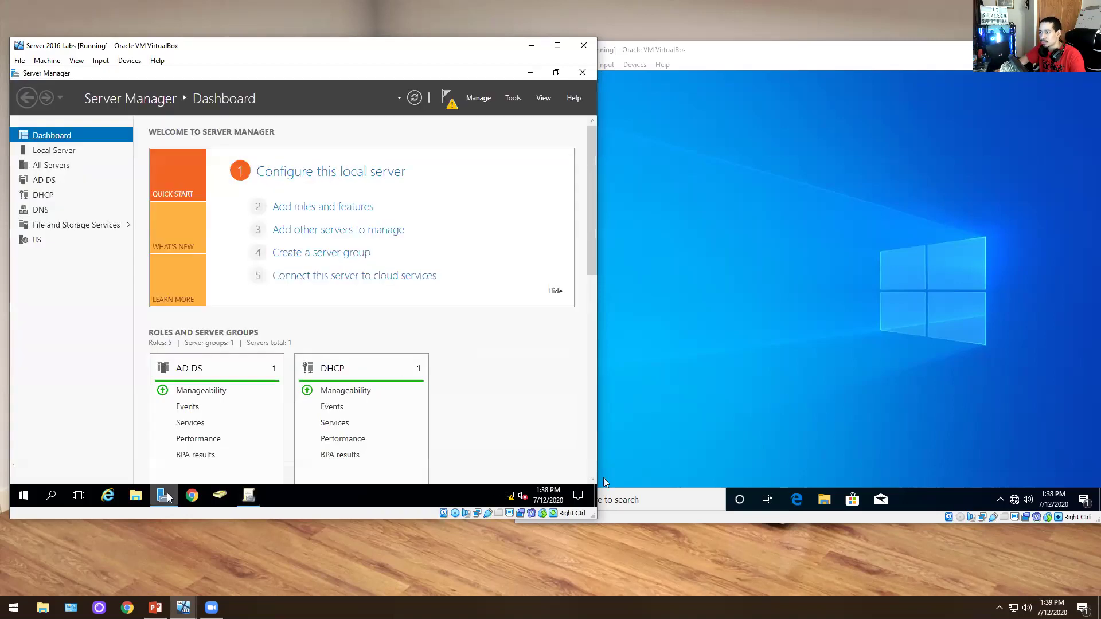
{"action": "left_click", "coordinate": [512, 98]}
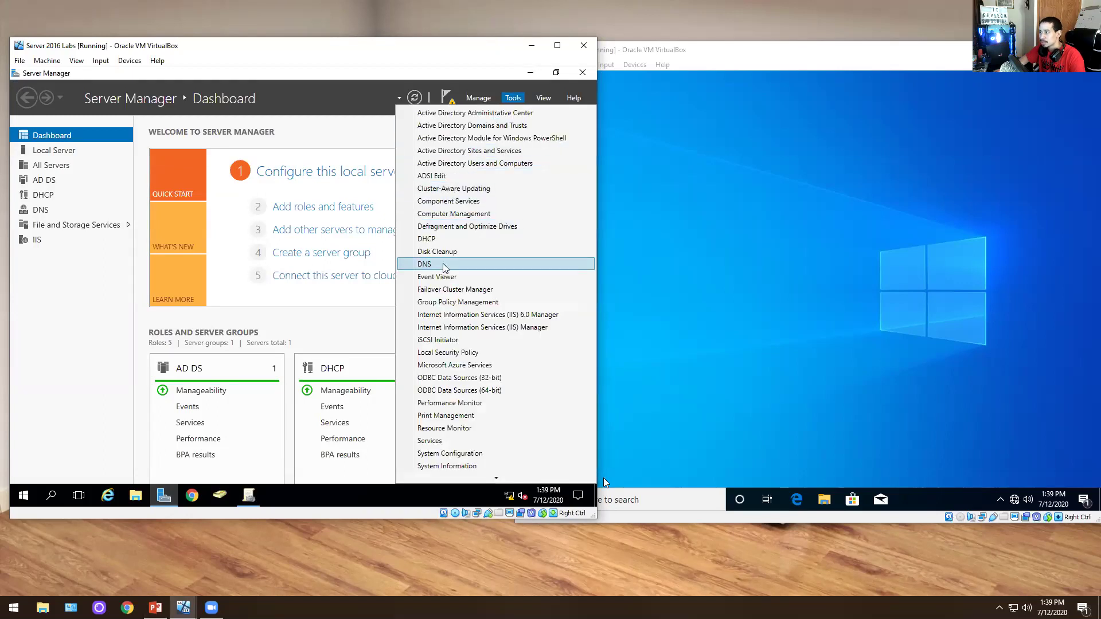
{"action": "left_click", "coordinate": [468, 163]}
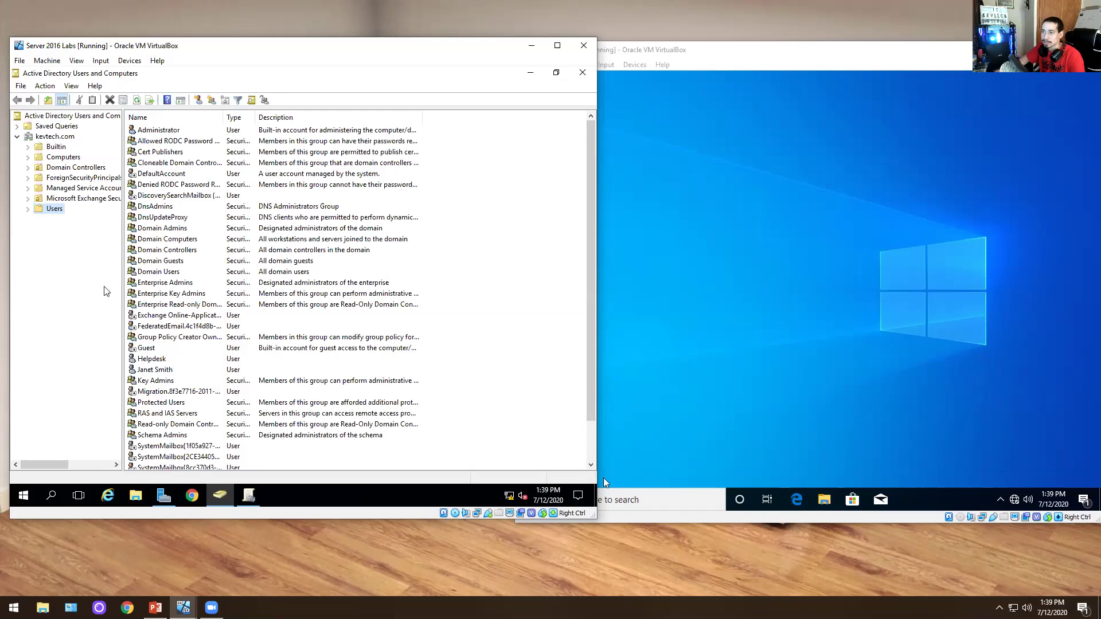
{"action": "right_click", "coordinate": [53, 212]}
{"action": "mouse_move", "coordinate": [82, 248]}
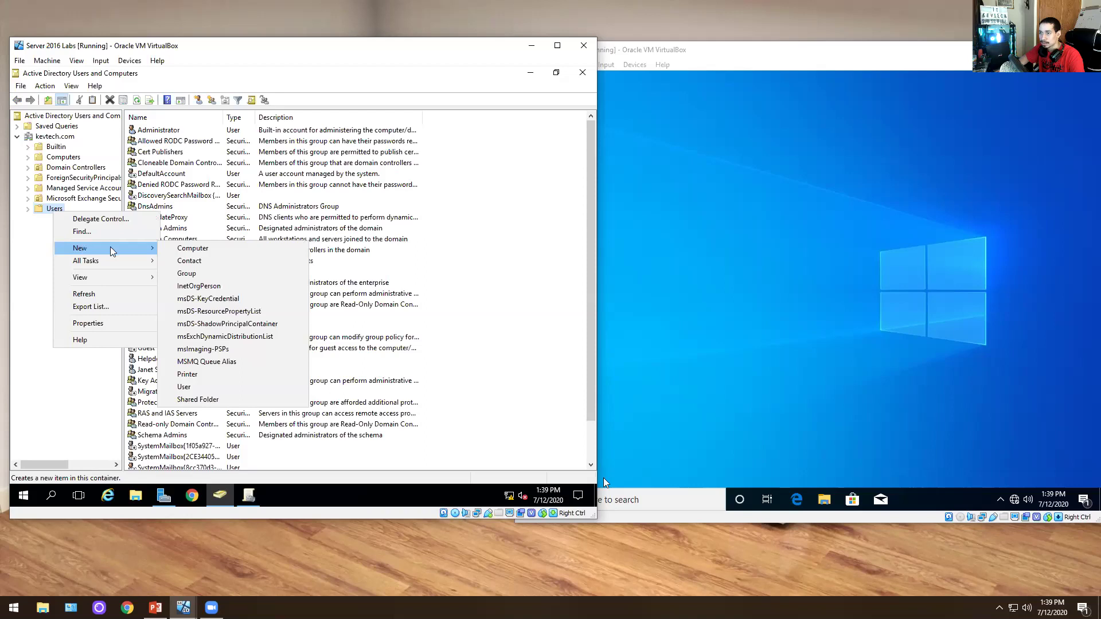
{"action": "left_click", "coordinate": [186, 274]}
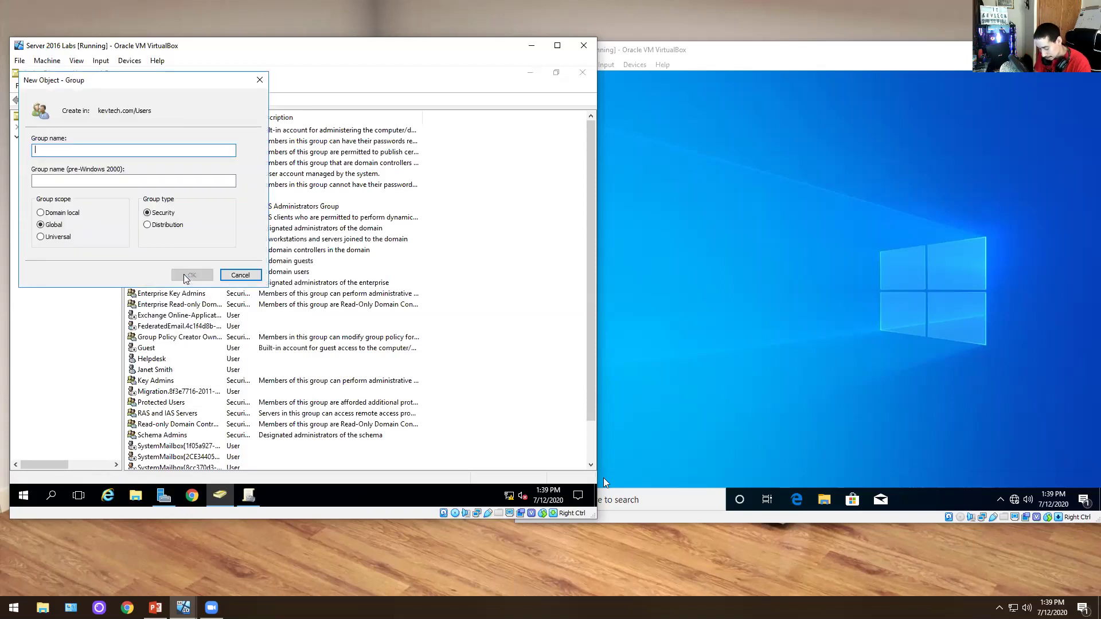
{"action": "type", "text": "GPO"}
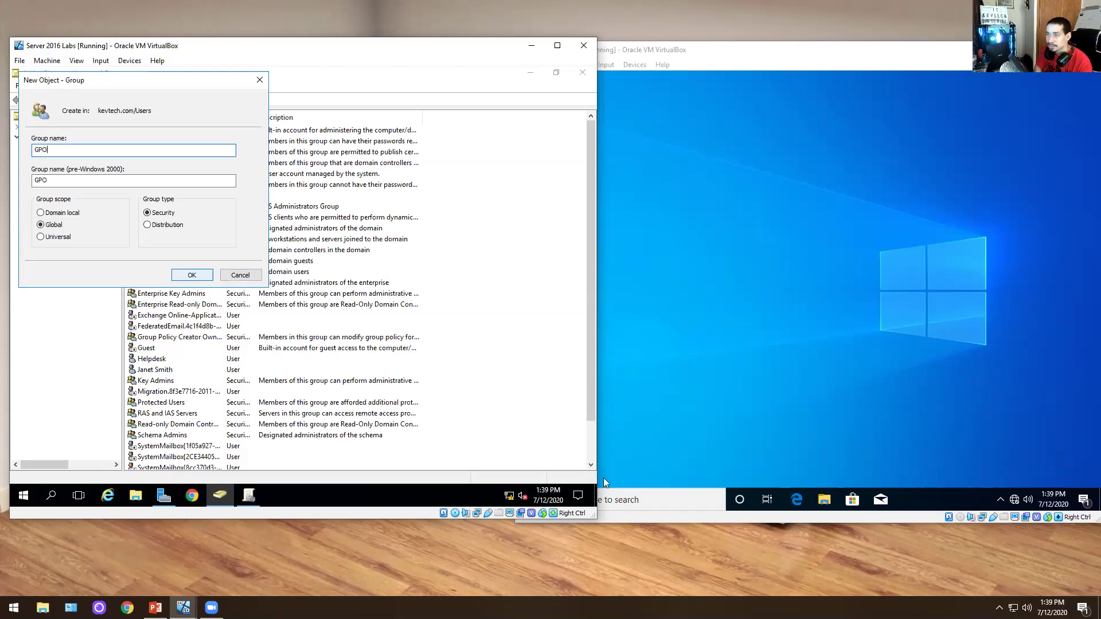
{"action": "type", "text": " Disable"}
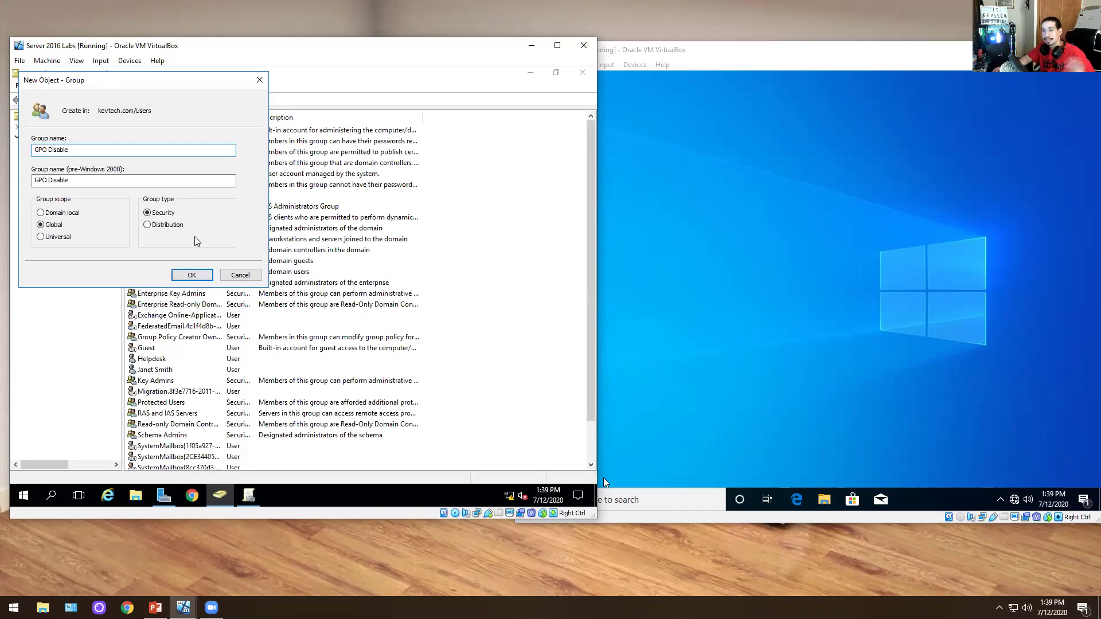
{"action": "left_click", "coordinate": [195, 274]}
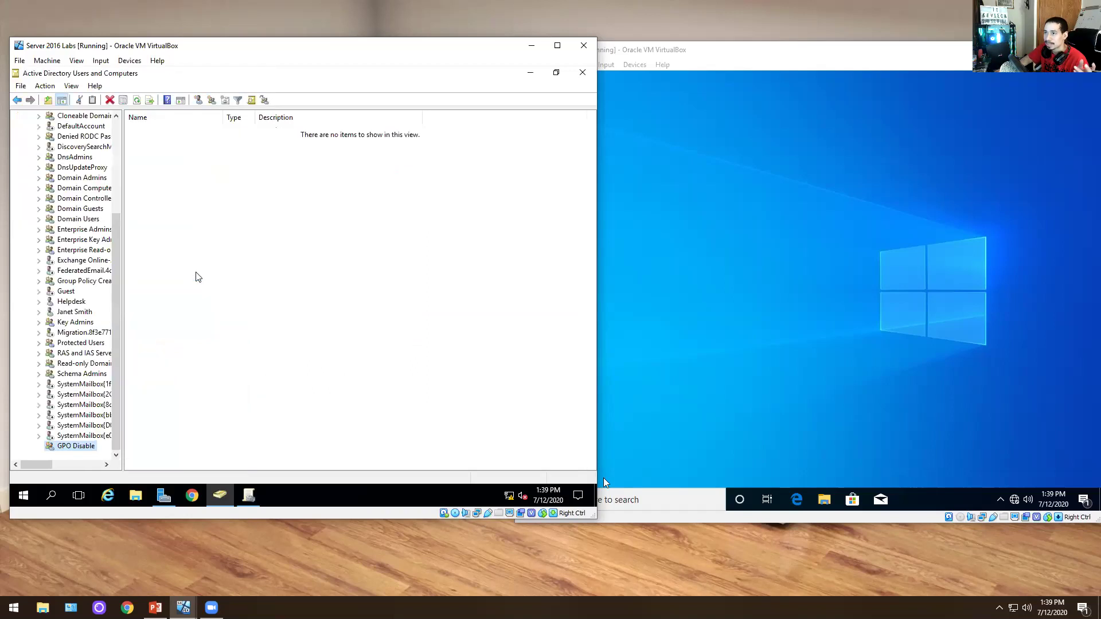
- Apply the description 'this disableds task manage' to GPO Disable, adding no members
{"action": "right_click", "coordinate": [68, 447]}
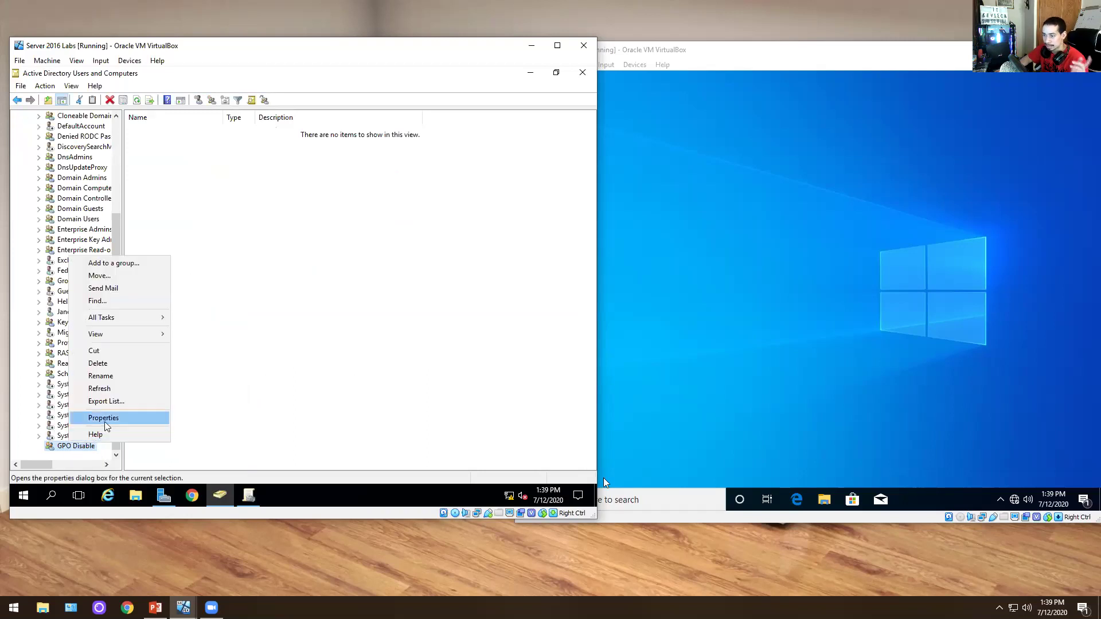
{"action": "left_click", "coordinate": [95, 419]}
{"action": "left_click", "coordinate": [294, 242]}
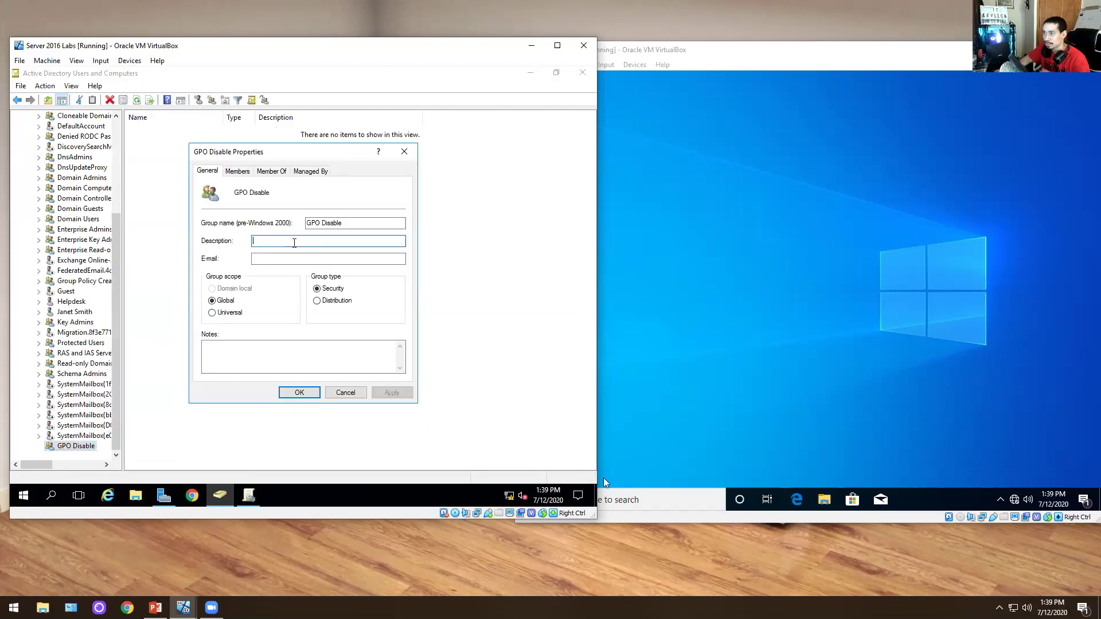
{"action": "type", "text": "this d"}
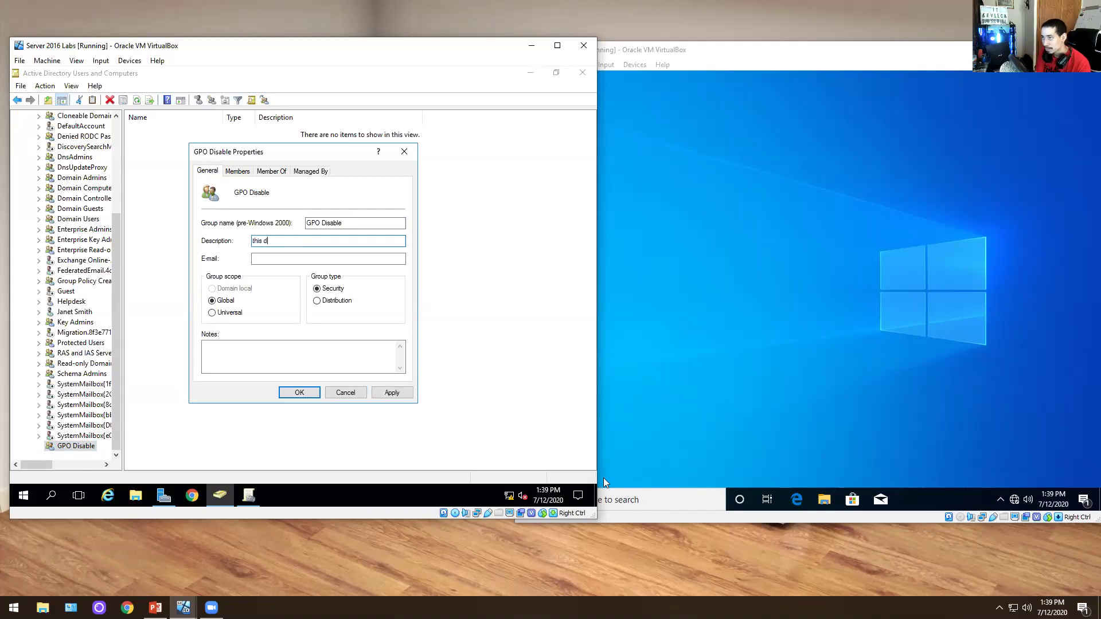
{"action": "type", "text": "isableds task manager"}
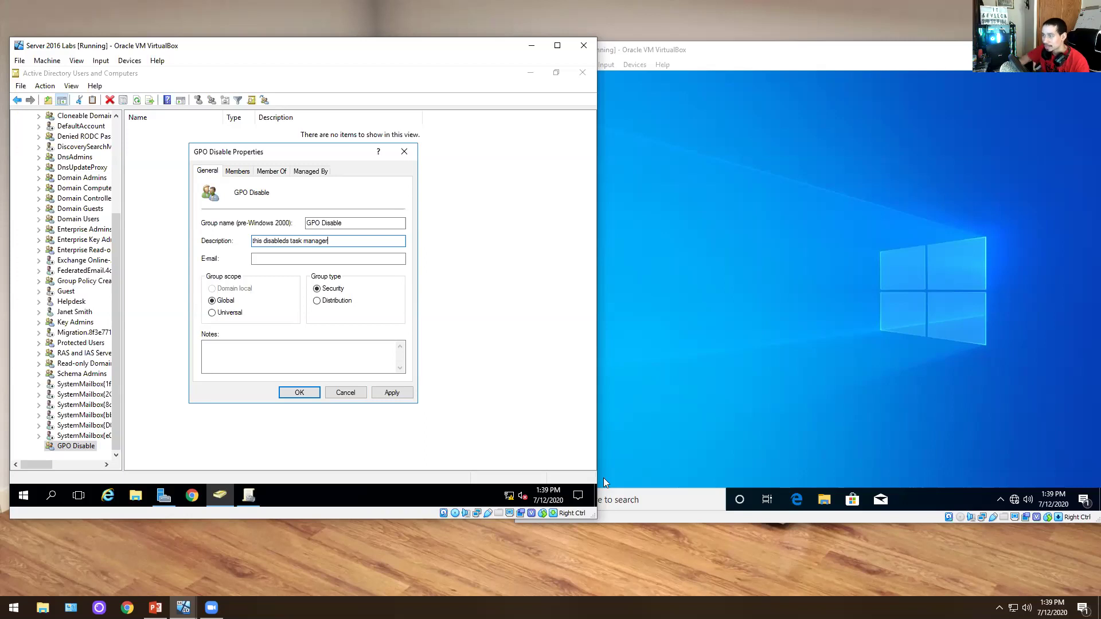
{"action": "left_click", "coordinate": [407, 395]}
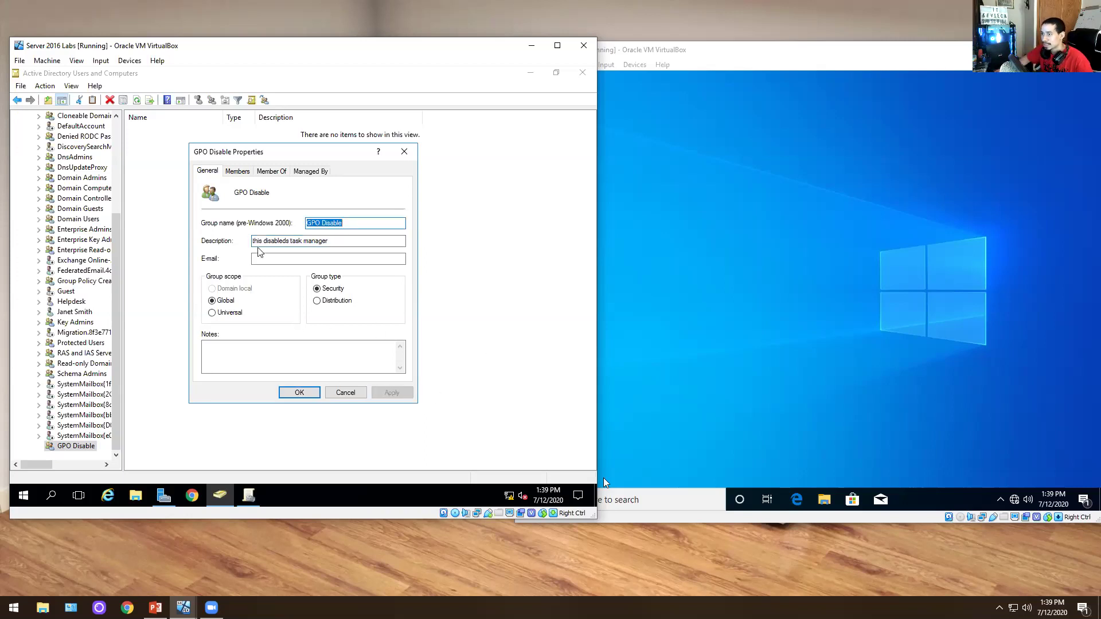
{"action": "left_click", "coordinate": [237, 170]}
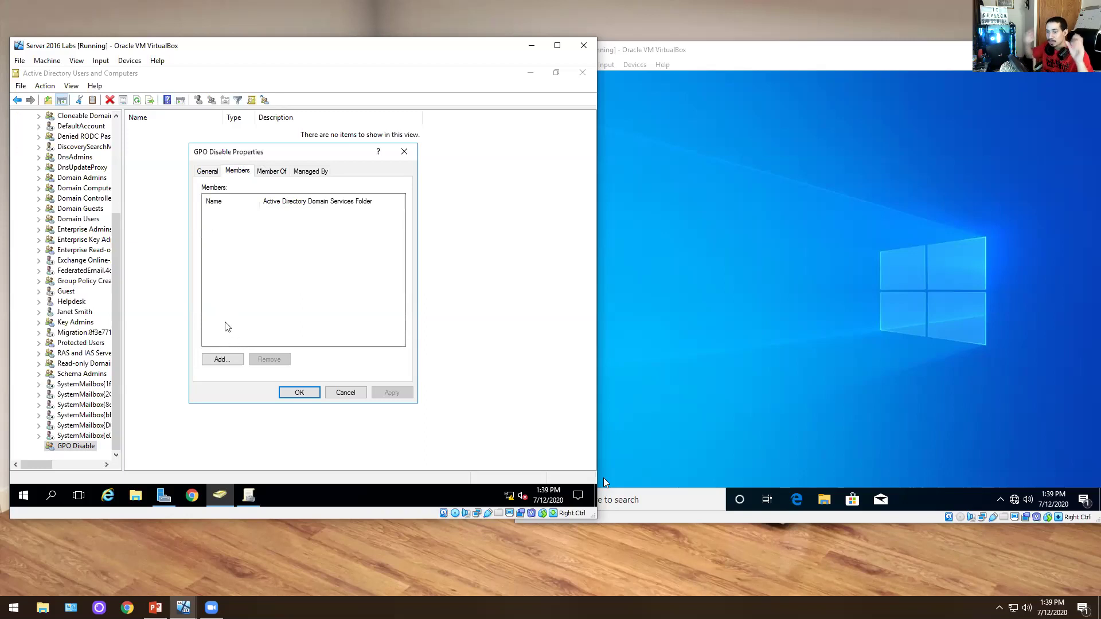
{"action": "left_click", "coordinate": [224, 357]}
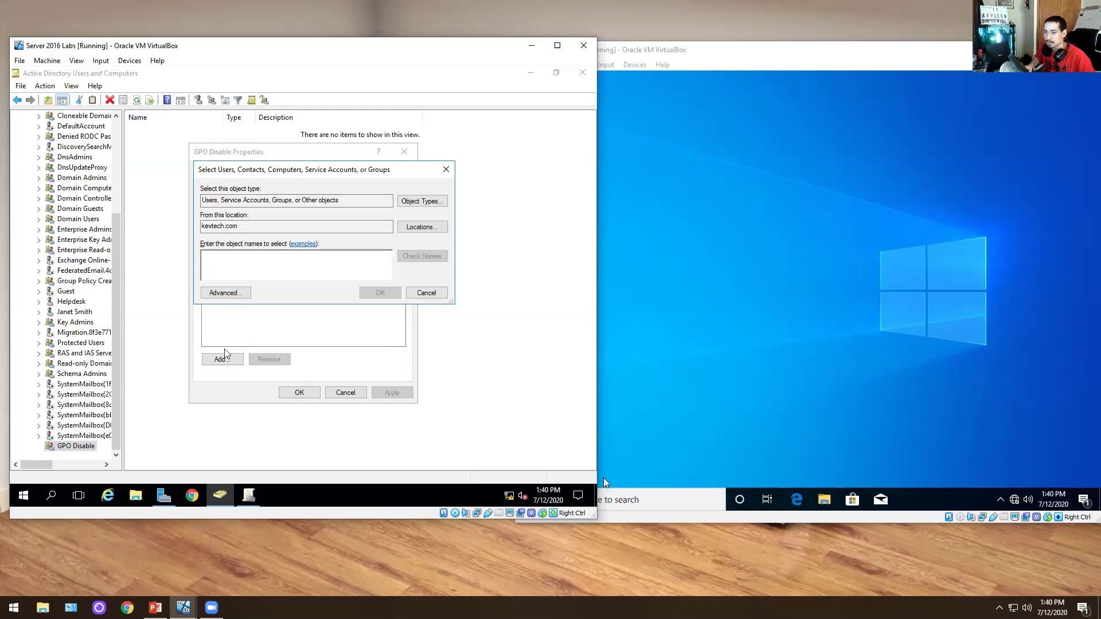
{"action": "left_click", "coordinate": [427, 293]}
{"action": "left_click", "coordinate": [346, 392]}
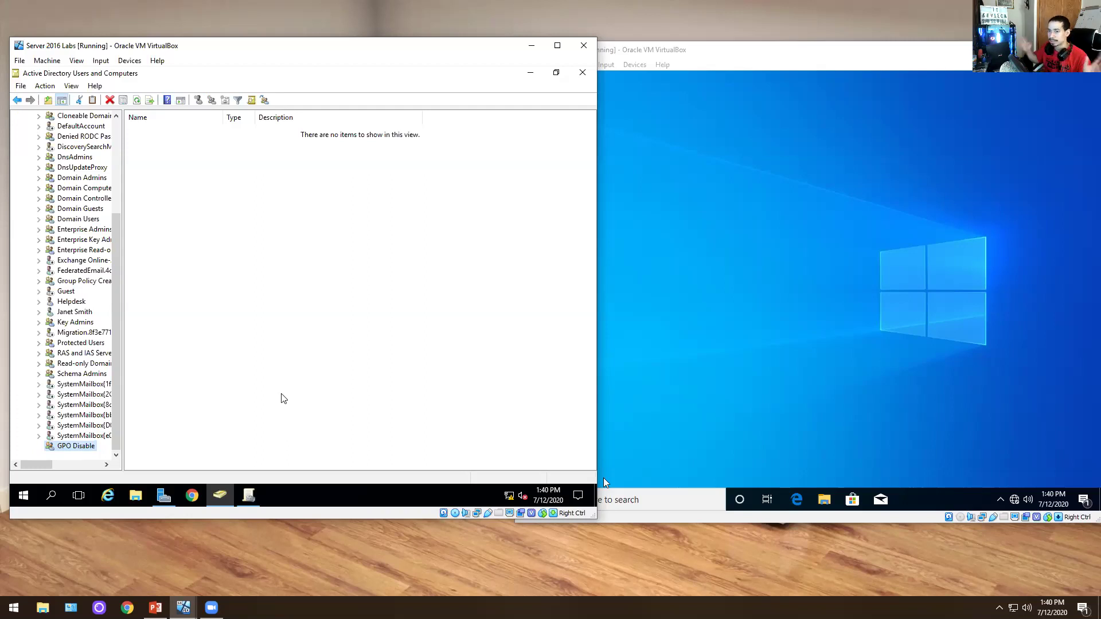
- Delete the GPO Disable group and select a user account in the Users list
{"action": "right_click", "coordinate": [74, 448]}
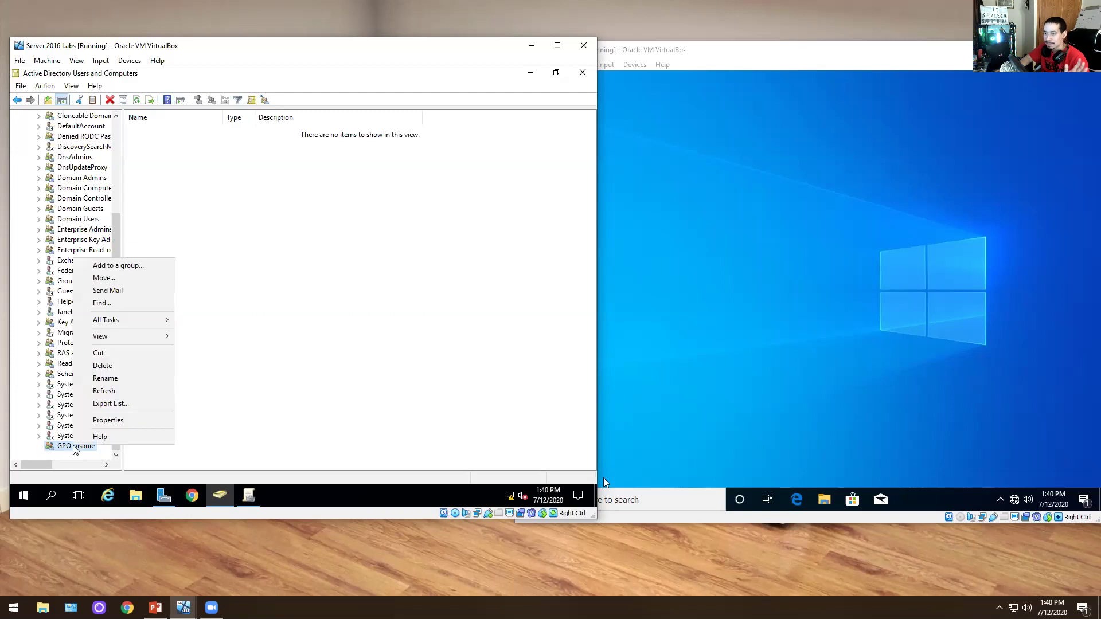
{"action": "left_click", "coordinate": [107, 367]}
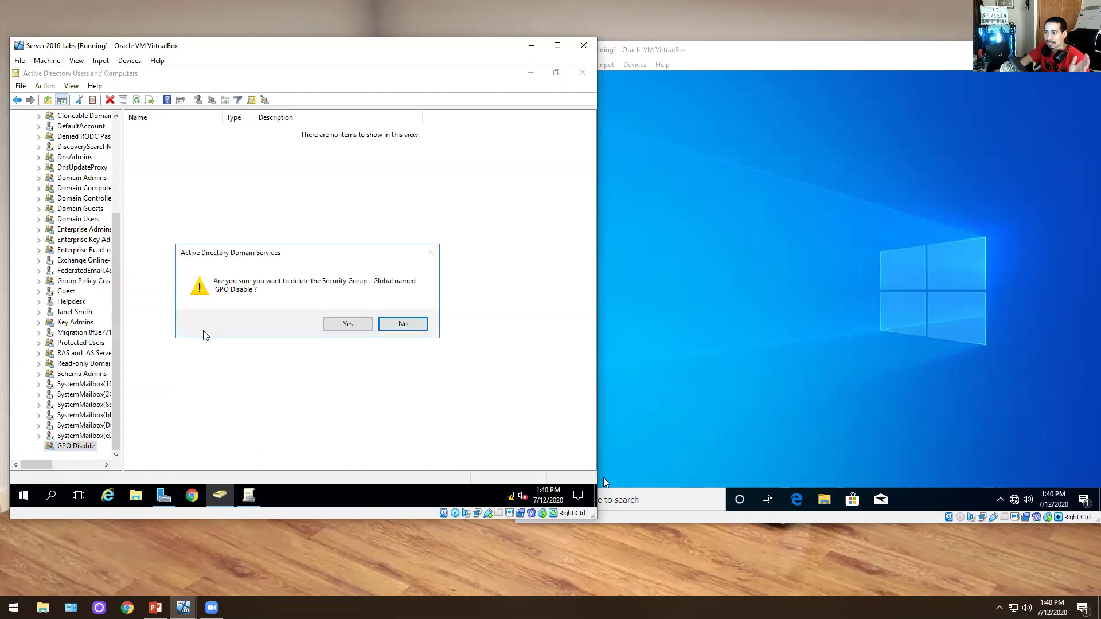
{"action": "left_click", "coordinate": [341, 324]}
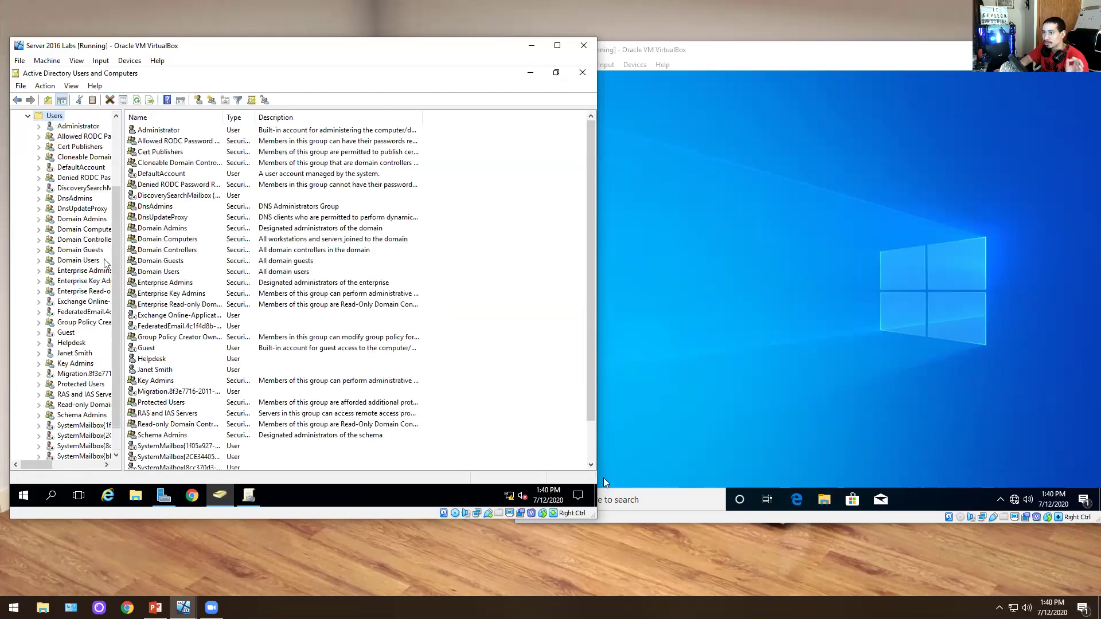
{"action": "scroll", "coordinate": [86, 241], "scroll_direction": "up", "scroll_amount": 3}
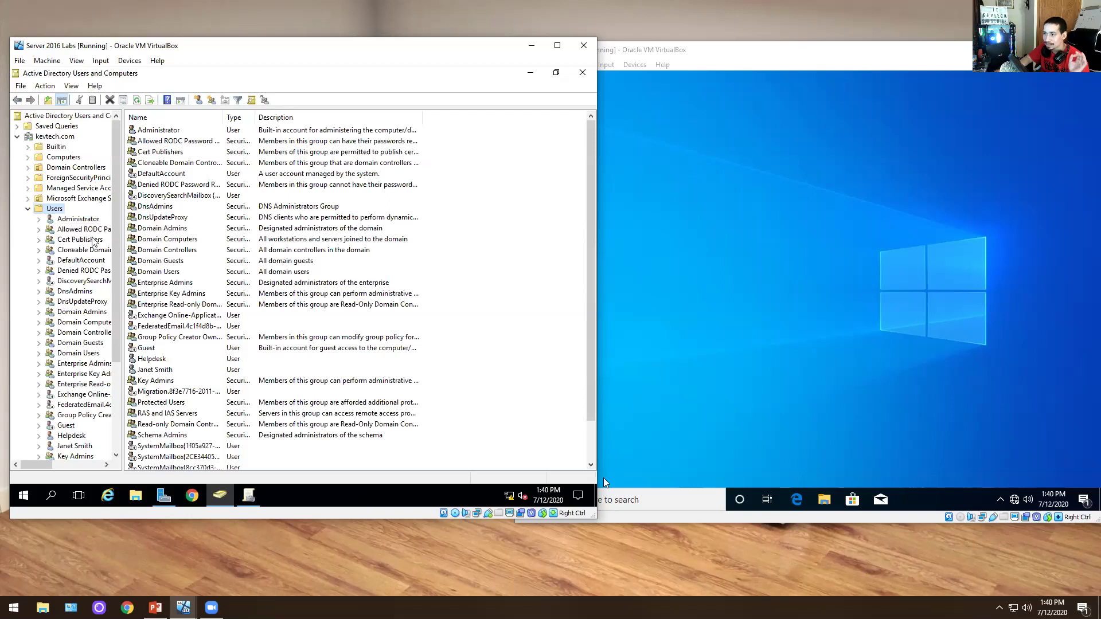
{"action": "scroll", "coordinate": [189, 272], "scroll_direction": "down", "scroll_amount": 1}
{"action": "left_click", "coordinate": [169, 328]}
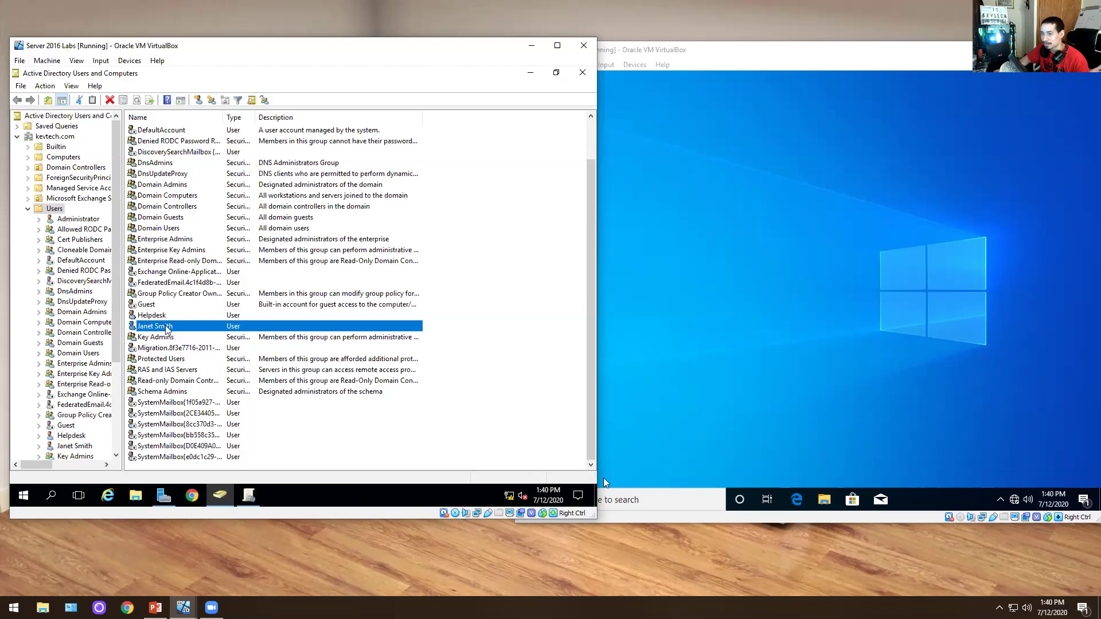
- Sign out of the Windows 10 client session
{"action": "left_click", "coordinate": [755, 231]}
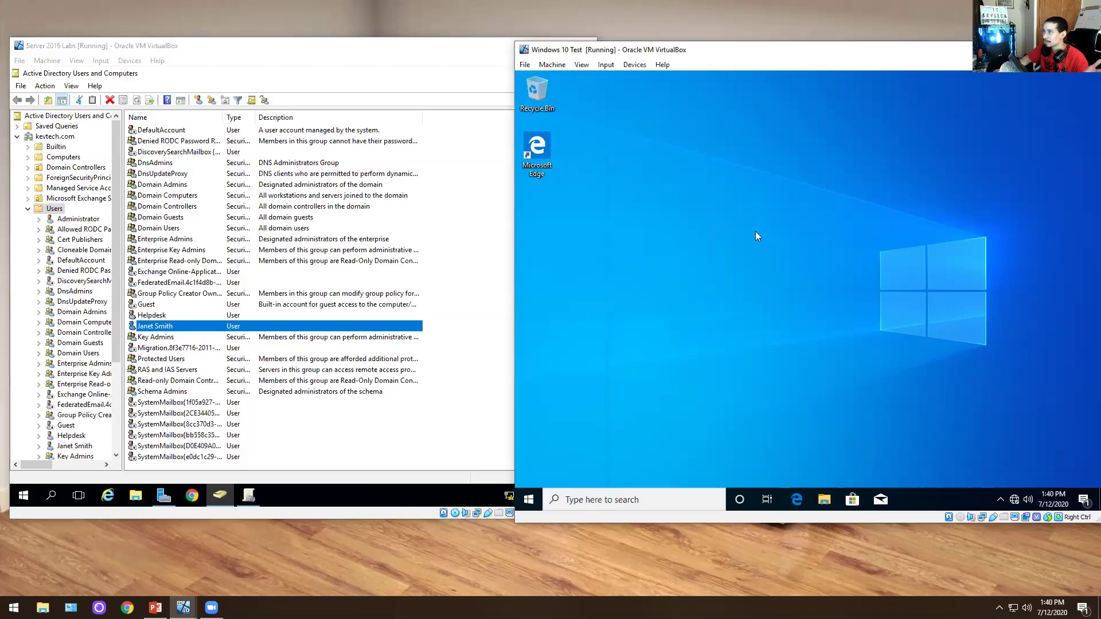
{"action": "right_click", "coordinate": [529, 499]}
{"action": "mouse_move", "coordinate": [637, 453]}
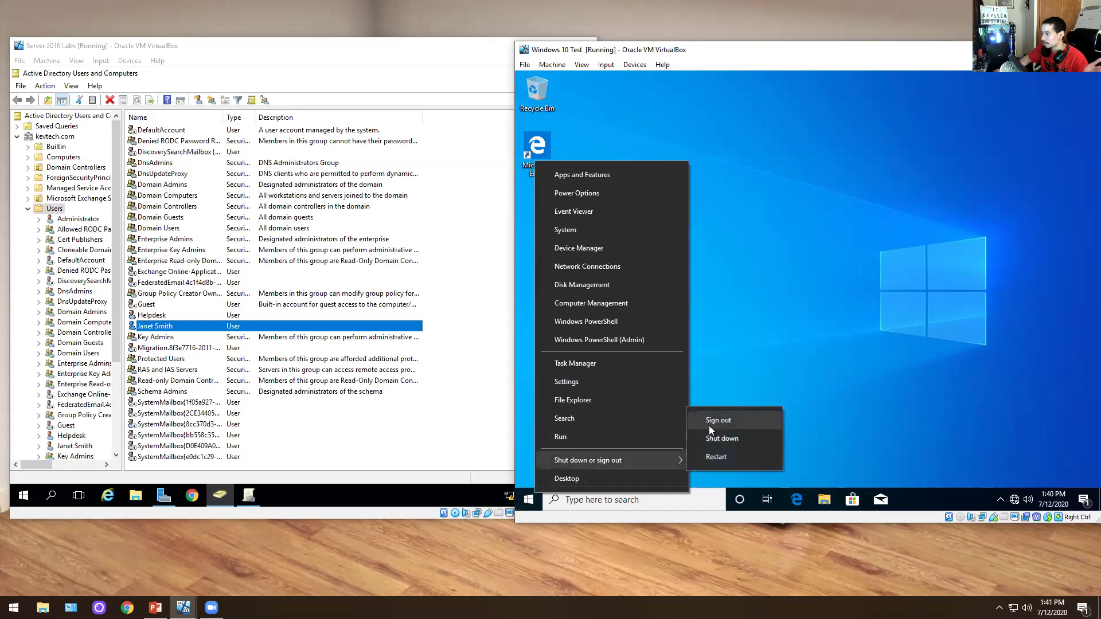
{"action": "left_click", "coordinate": [718, 421]}
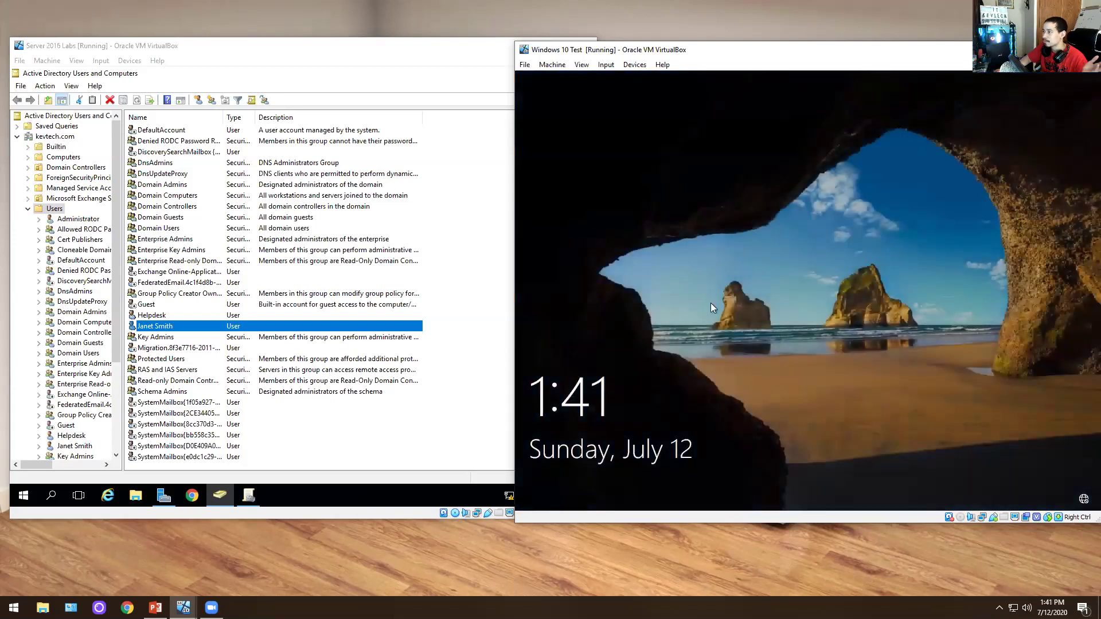
- Send Ctrl-Alt-Del to the VM and sign back in with the domain user's password
{"action": "left_click", "coordinate": [583, 65]}
{"action": "mouse_move", "coordinate": [606, 64]}
{"action": "mouse_move", "coordinate": [626, 81]}
{"action": "left_click", "coordinate": [717, 96]}
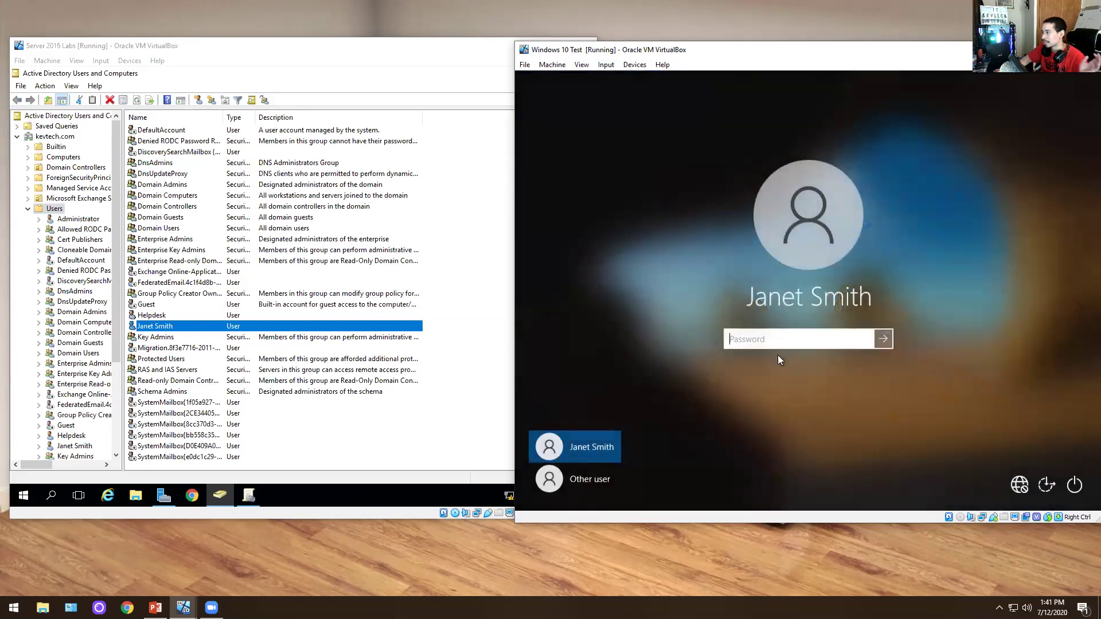
{"action": "type", "text": "******"}
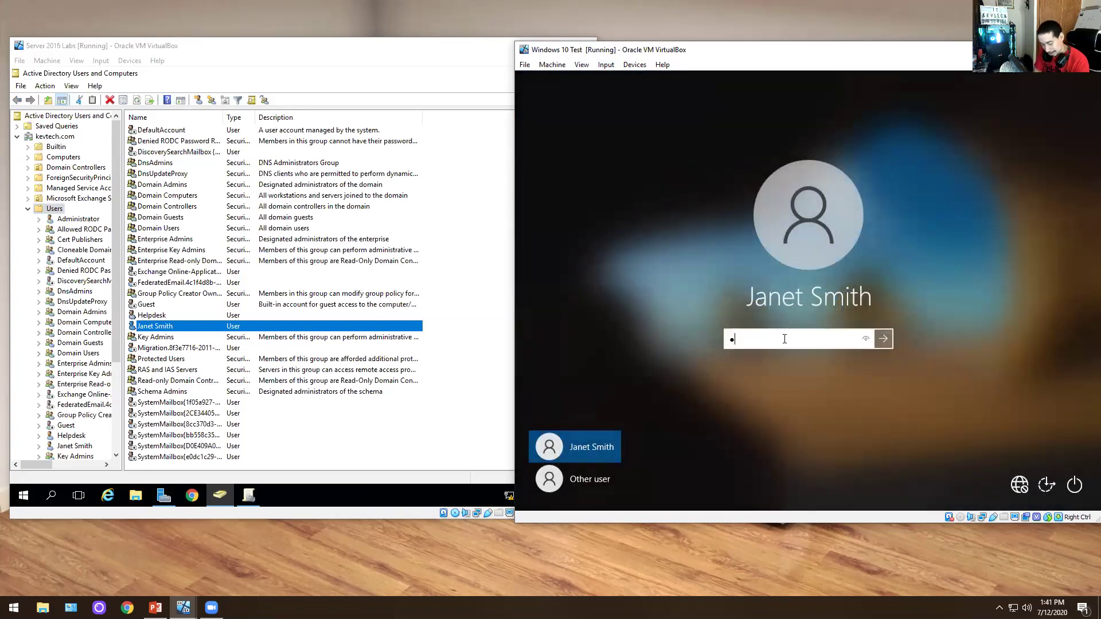
{"action": "type", "text": "12"}
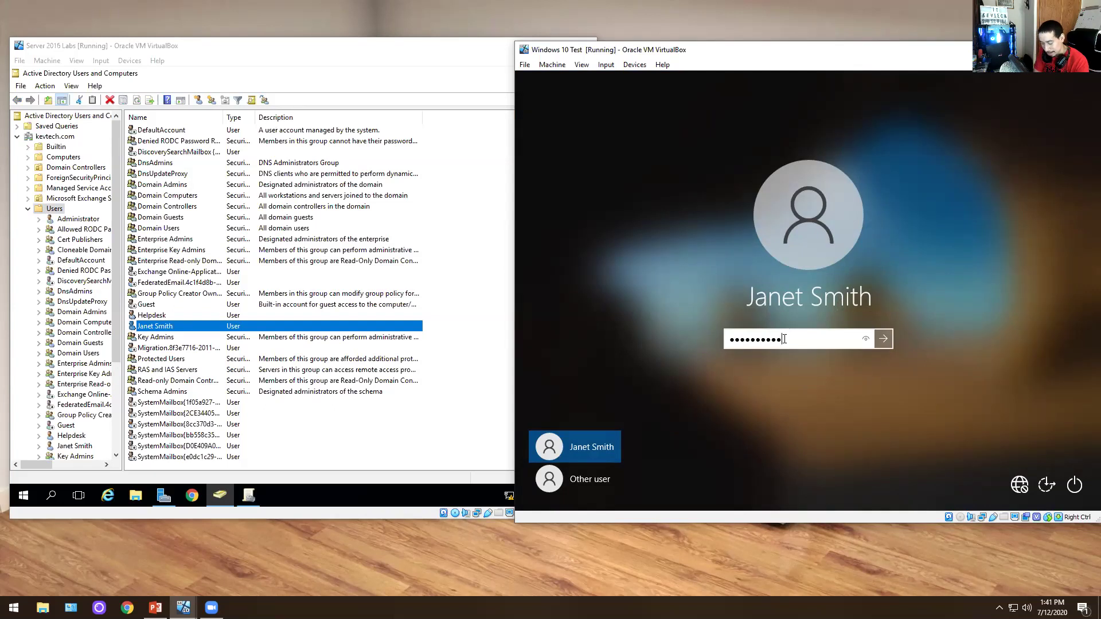
{"action": "key", "text": "Return"}
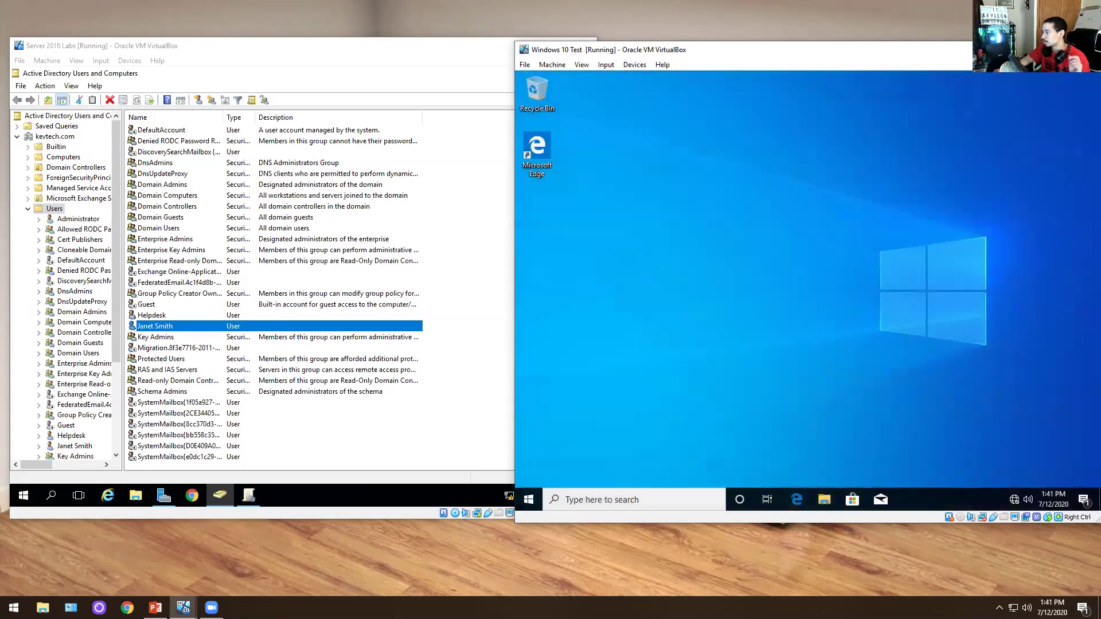
- Open the Ctrl-Alt-Del security options screen in the VM, then cancel back to the desktop
{"action": "right_click", "coordinate": [918, 496]}
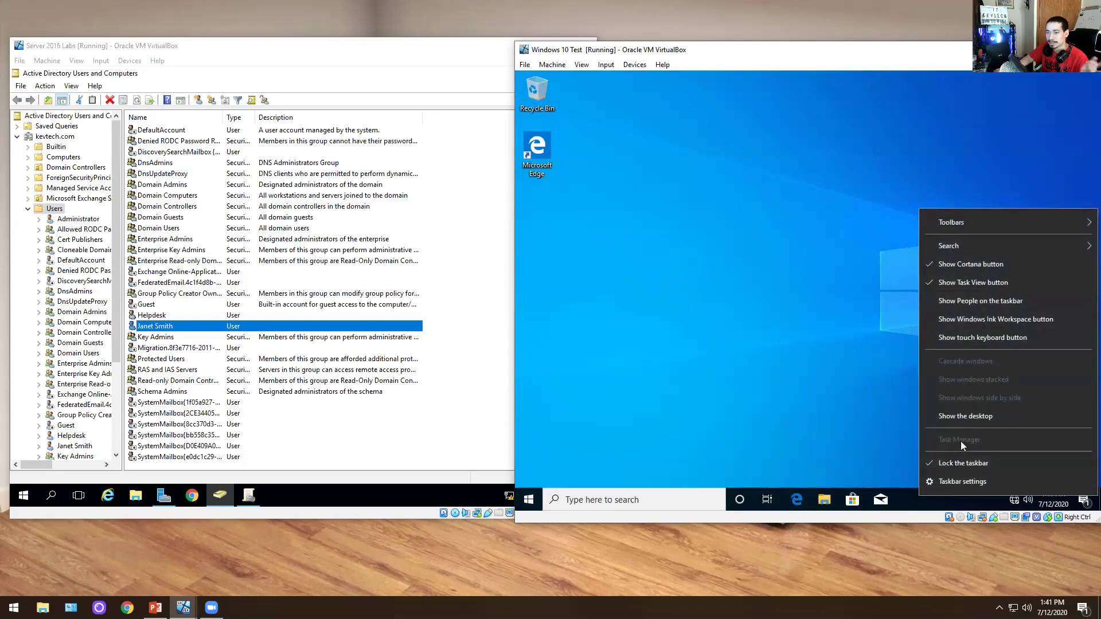
{"action": "left_click", "coordinate": [798, 369]}
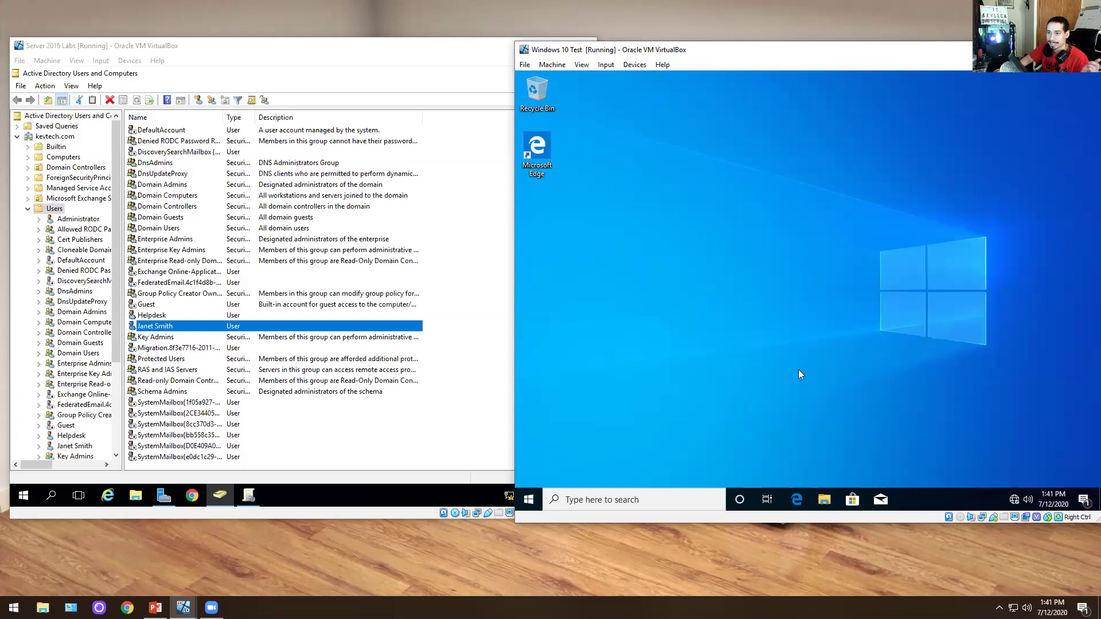
{"action": "left_click", "coordinate": [603, 65]}
{"action": "mouse_move", "coordinate": [662, 79]}
{"action": "left_click", "coordinate": [727, 91]}
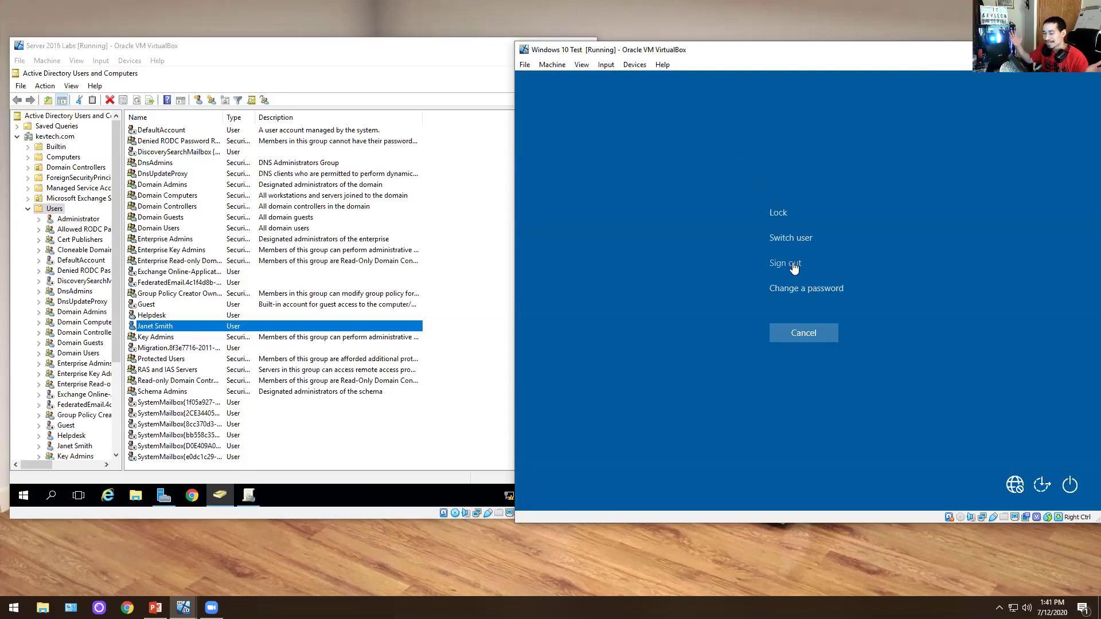
{"action": "left_click", "coordinate": [806, 325]}
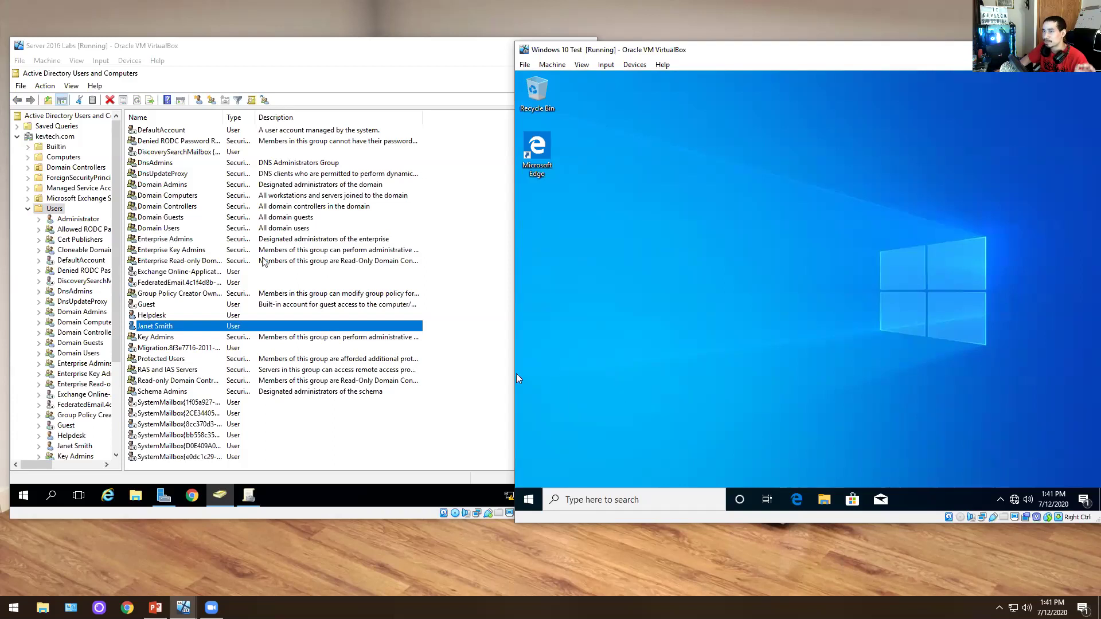
- Close Active Directory Users and Computers on the server VM
{"action": "left_click", "coordinate": [67, 210]}
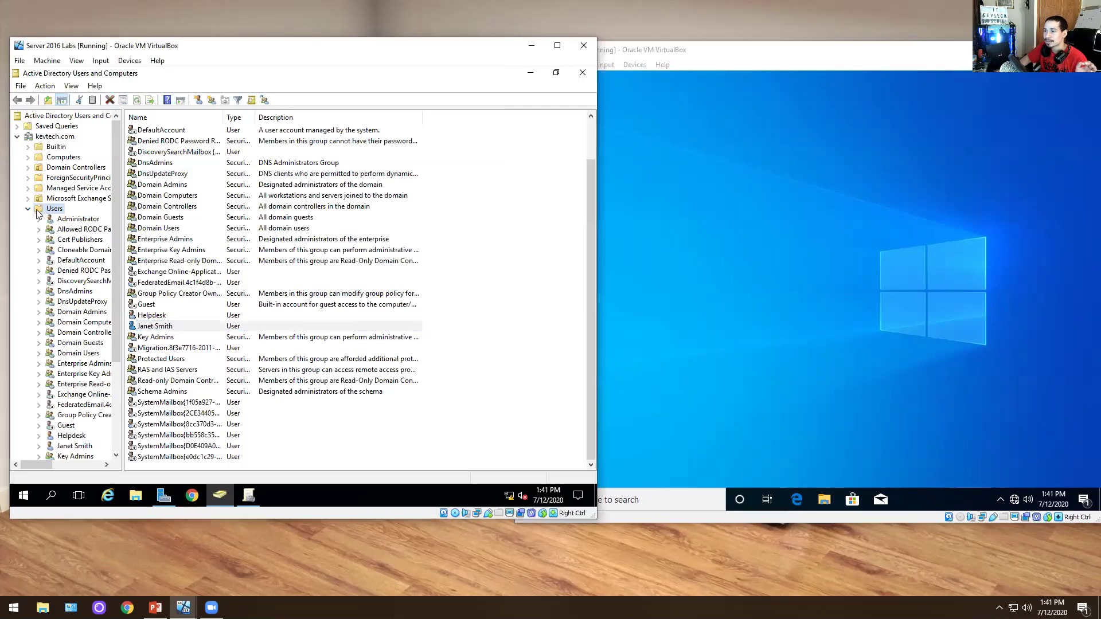
{"action": "left_click", "coordinate": [28, 209]}
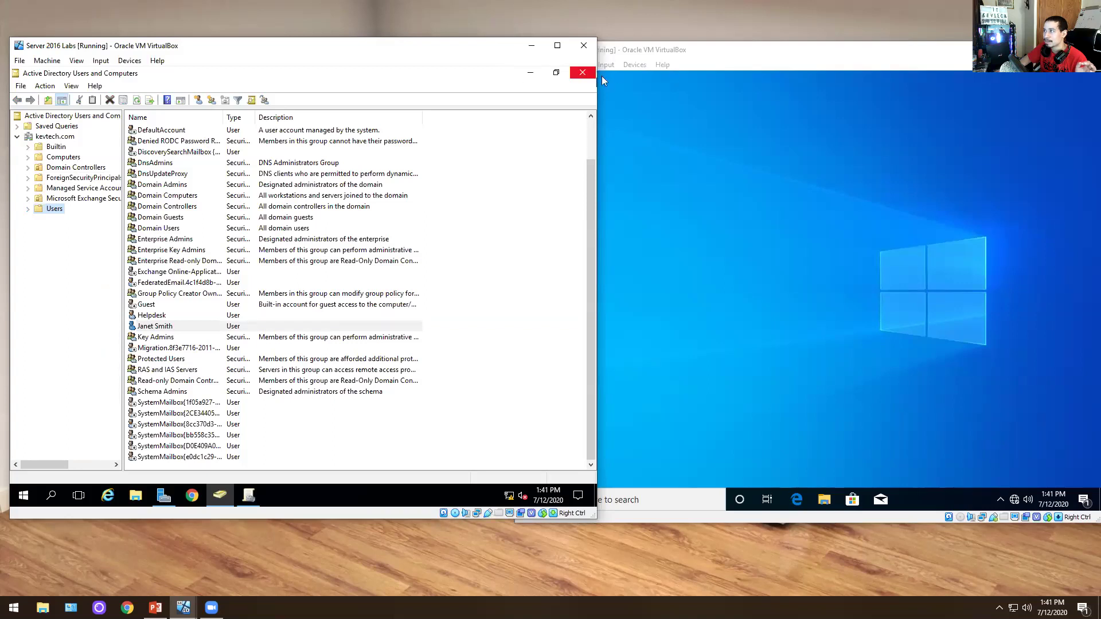
{"action": "left_click", "coordinate": [582, 72]}
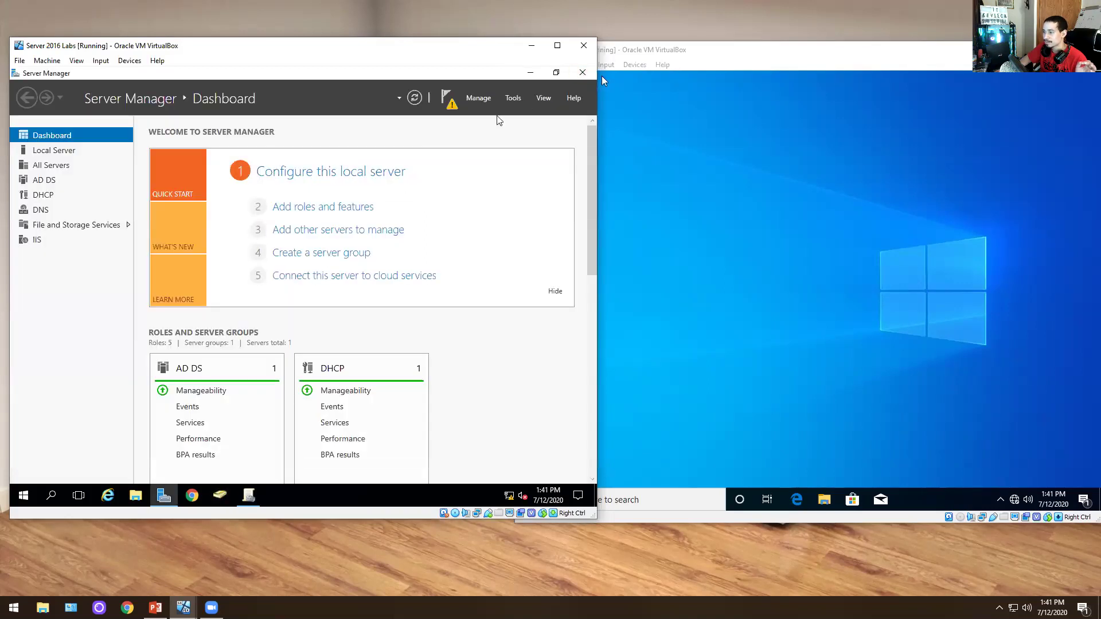
- Select Default Domain Policy under kevtech.com and expand its full Settings report
{"action": "left_click", "coordinate": [249, 496]}
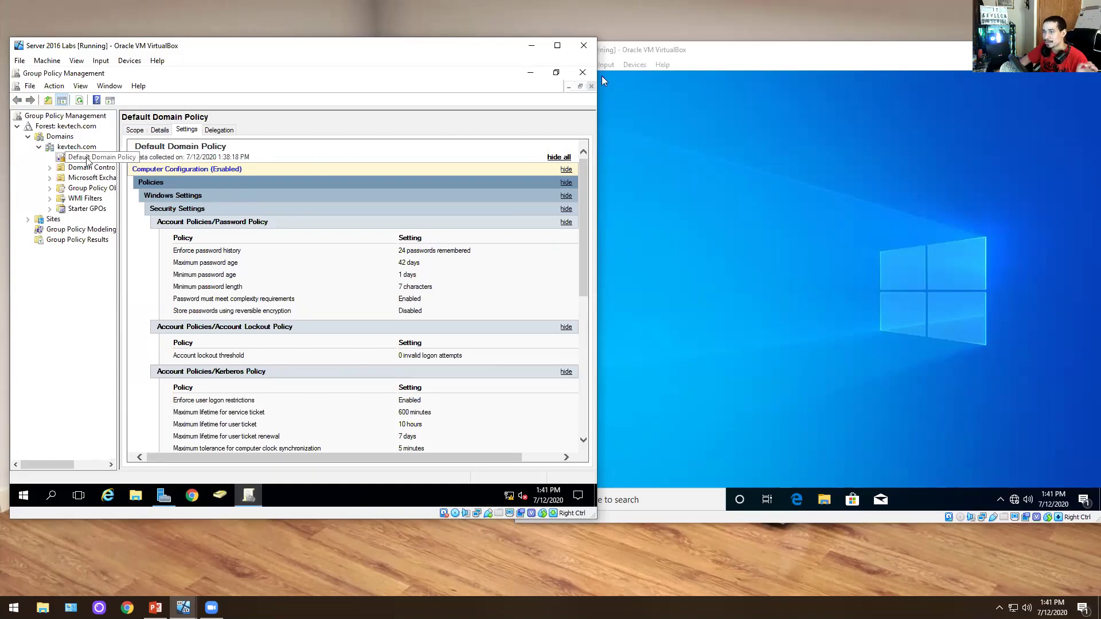
{"action": "left_click", "coordinate": [66, 147]}
{"action": "left_click", "coordinate": [65, 158]}
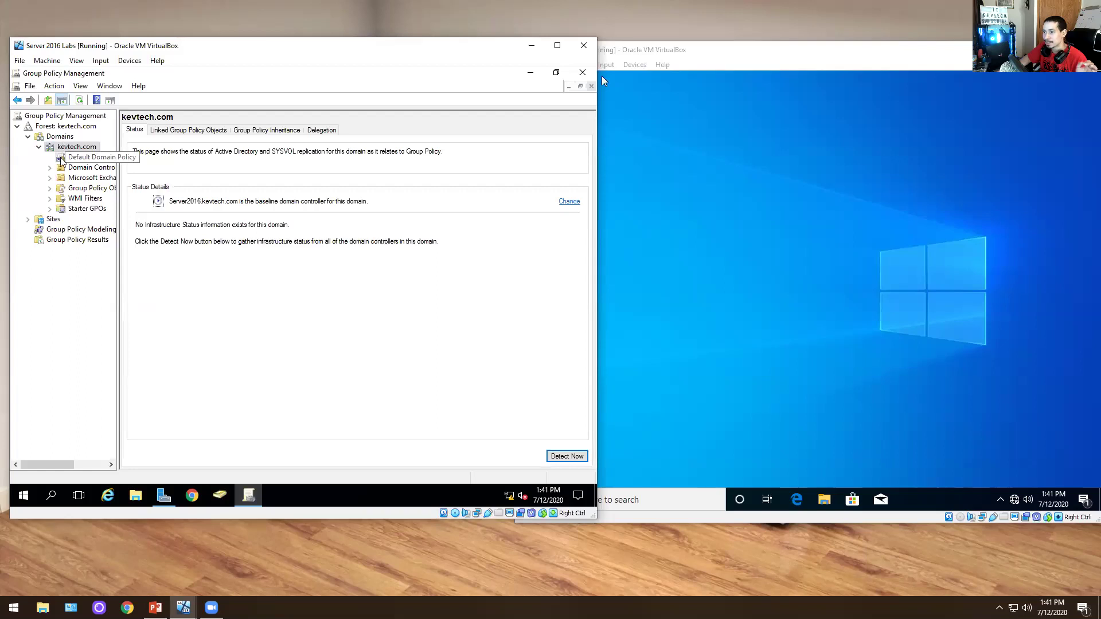
{"action": "left_click", "coordinate": [381, 304]}
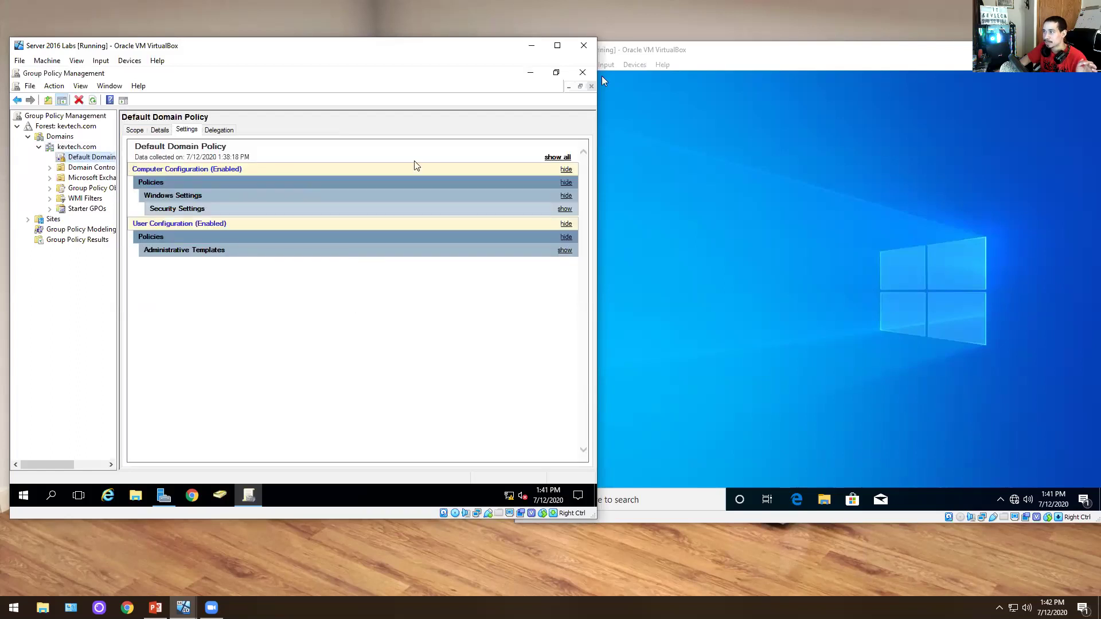
{"action": "left_click", "coordinate": [554, 158]}
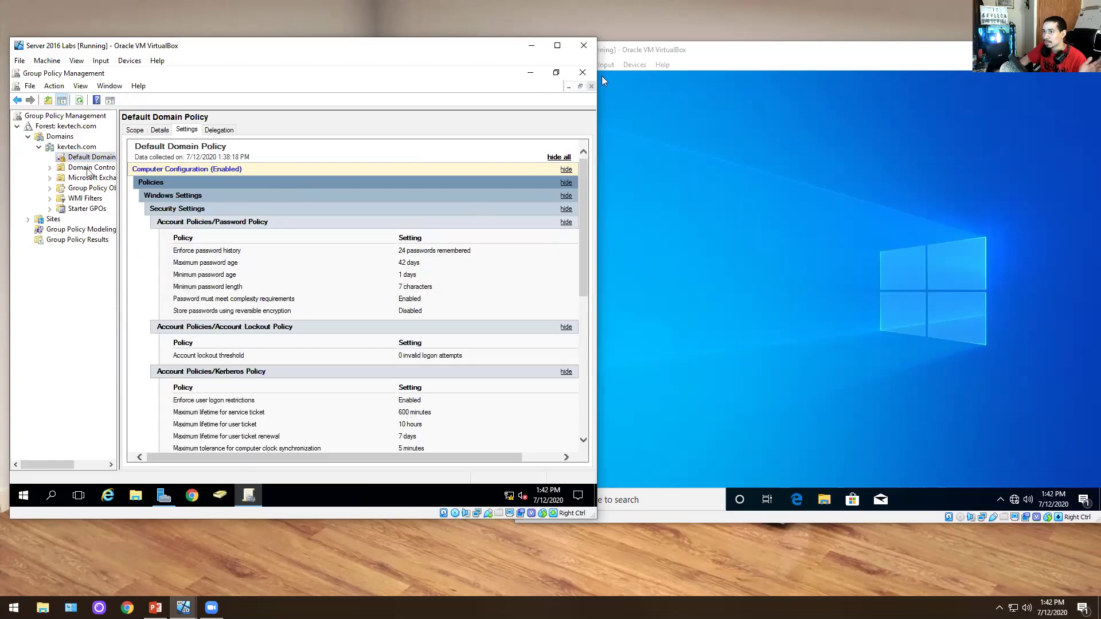
{"action": "left_click", "coordinate": [77, 159]}
{"action": "right_click", "coordinate": [77, 159]}
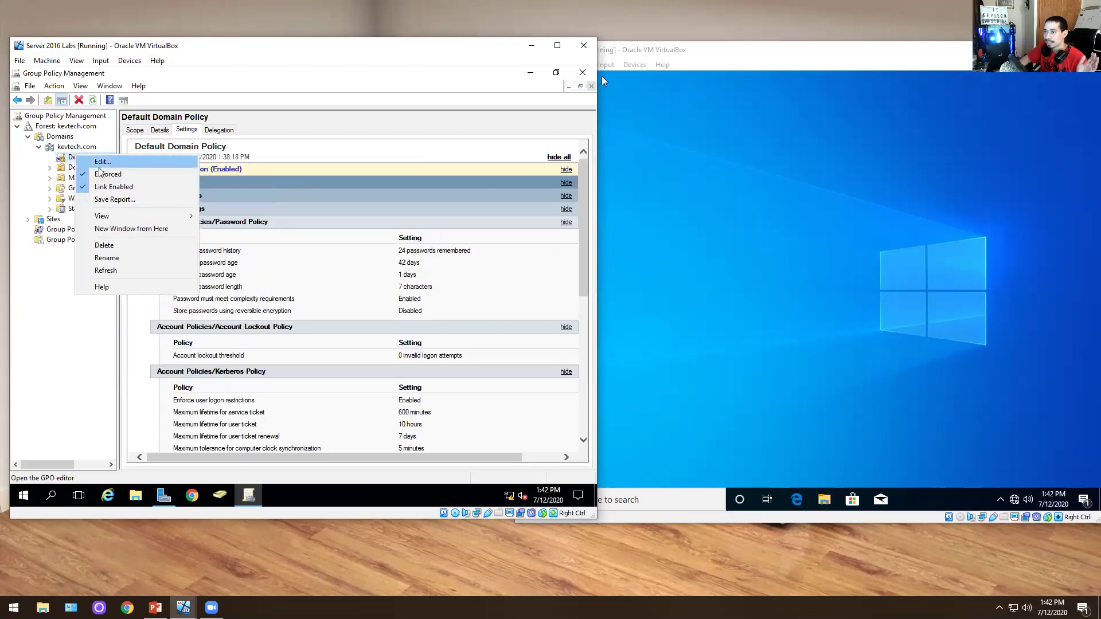
- Edit the Default Domain Policy in a maximized Group Policy Management Editor, then launch Chrome
{"action": "left_click", "coordinate": [92, 161]}
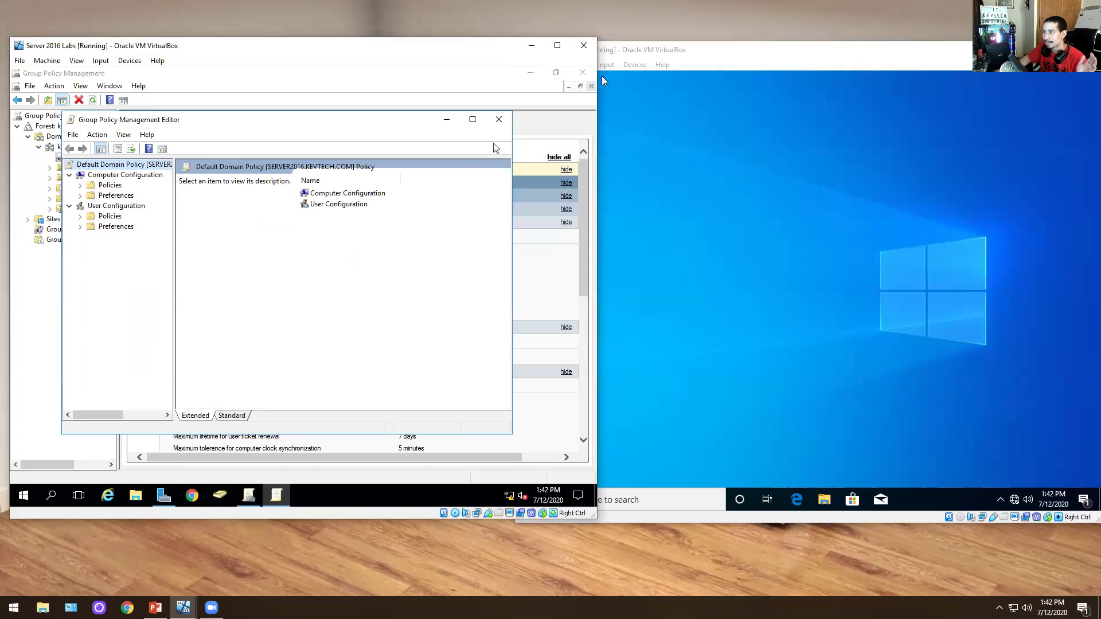
{"action": "left_click", "coordinate": [472, 120]}
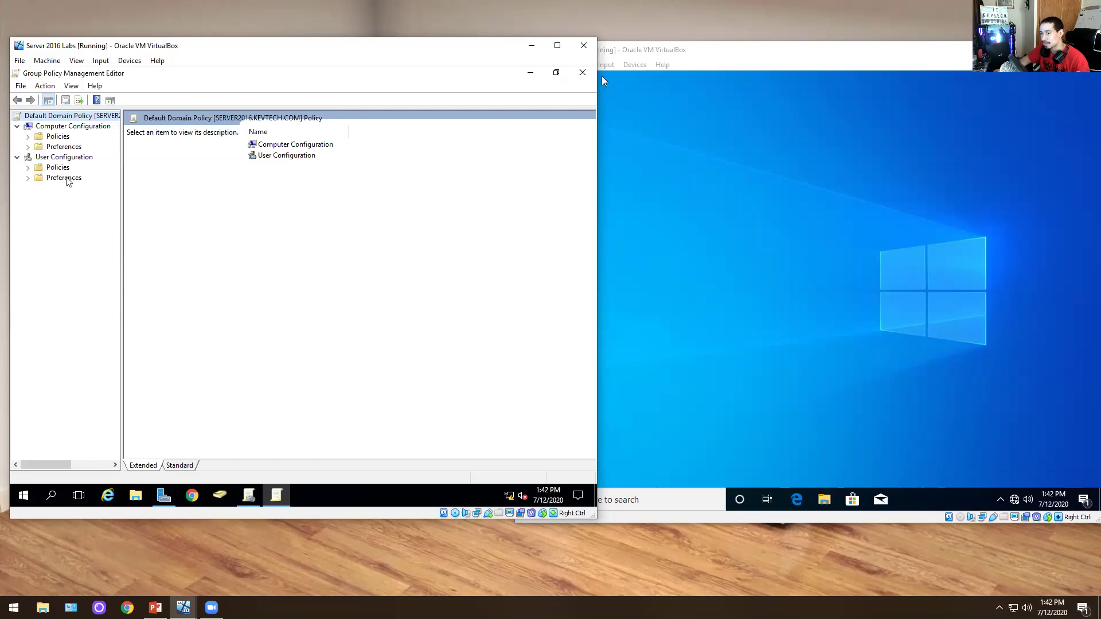
{"action": "left_click", "coordinate": [220, 494]}
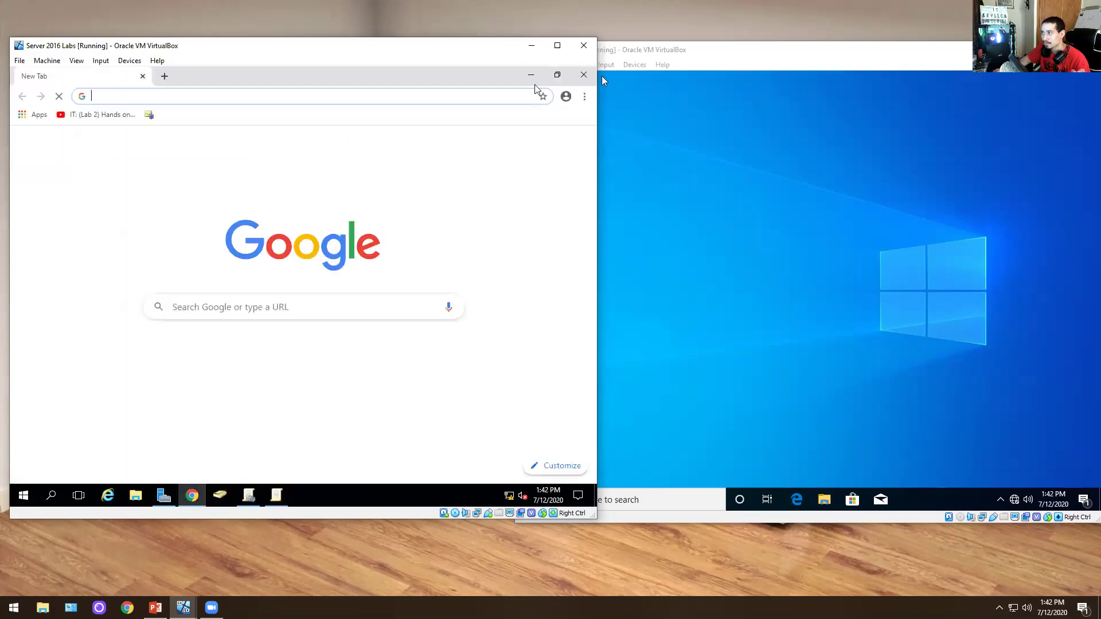
- Confirm the client desktop account under Computers, then browse Users to the domain user's account
{"action": "left_click", "coordinate": [222, 495]}
{"action": "left_click", "coordinate": [223, 497]}
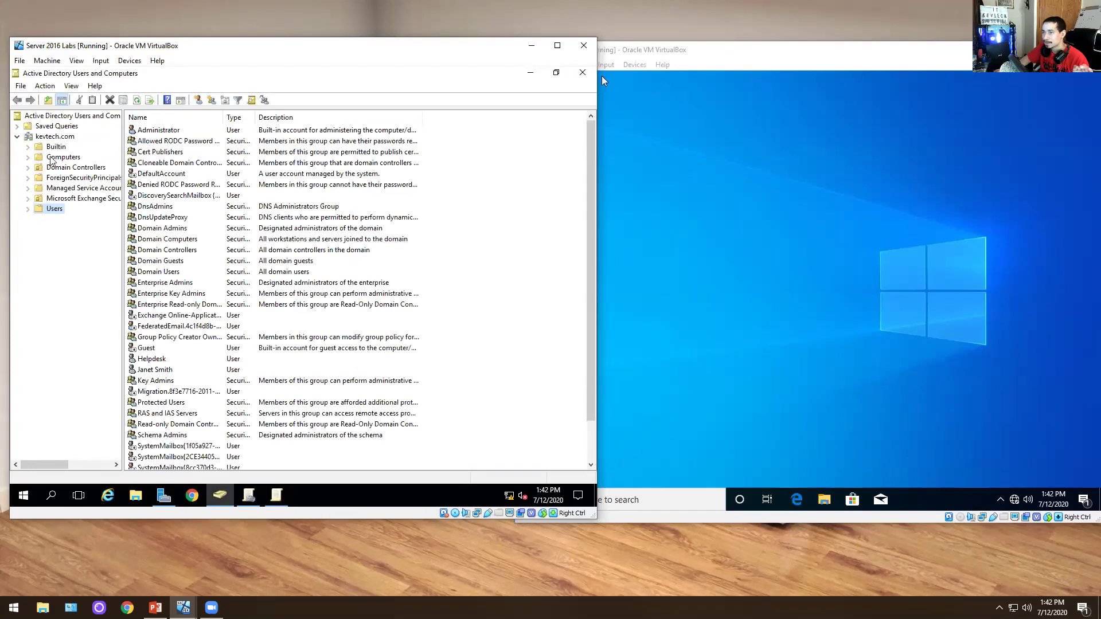
{"action": "left_click", "coordinate": [52, 158]}
{"action": "left_click", "coordinate": [166, 131]}
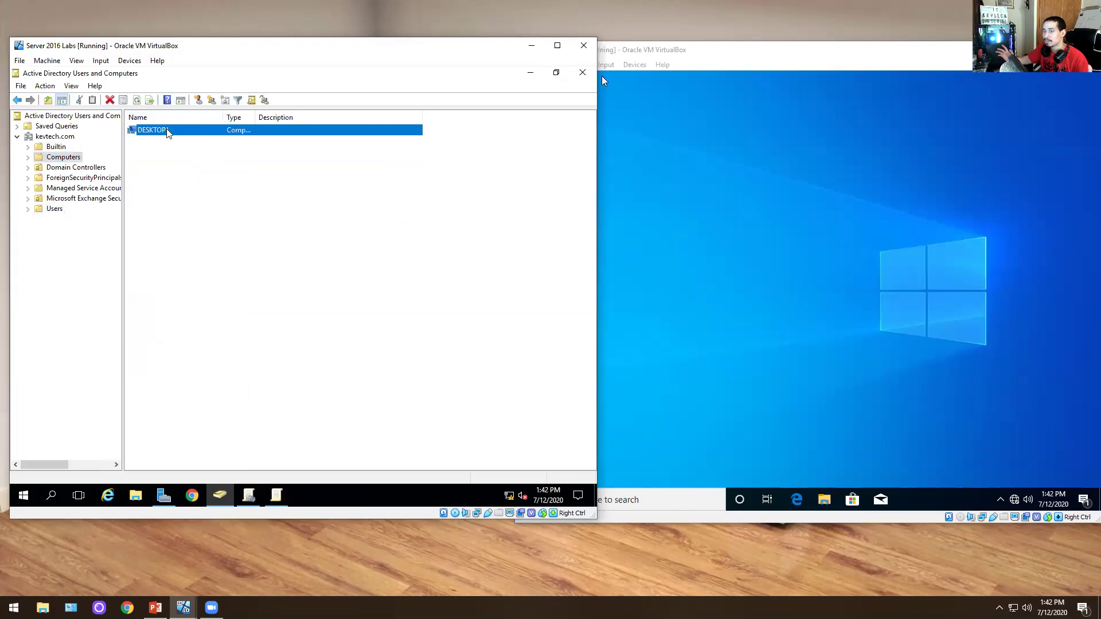
{"action": "left_click", "coordinate": [56, 210]}
{"action": "left_click", "coordinate": [179, 284]}
{"action": "scroll", "coordinate": [179, 284], "scroll_direction": "down", "scroll_amount": 2}
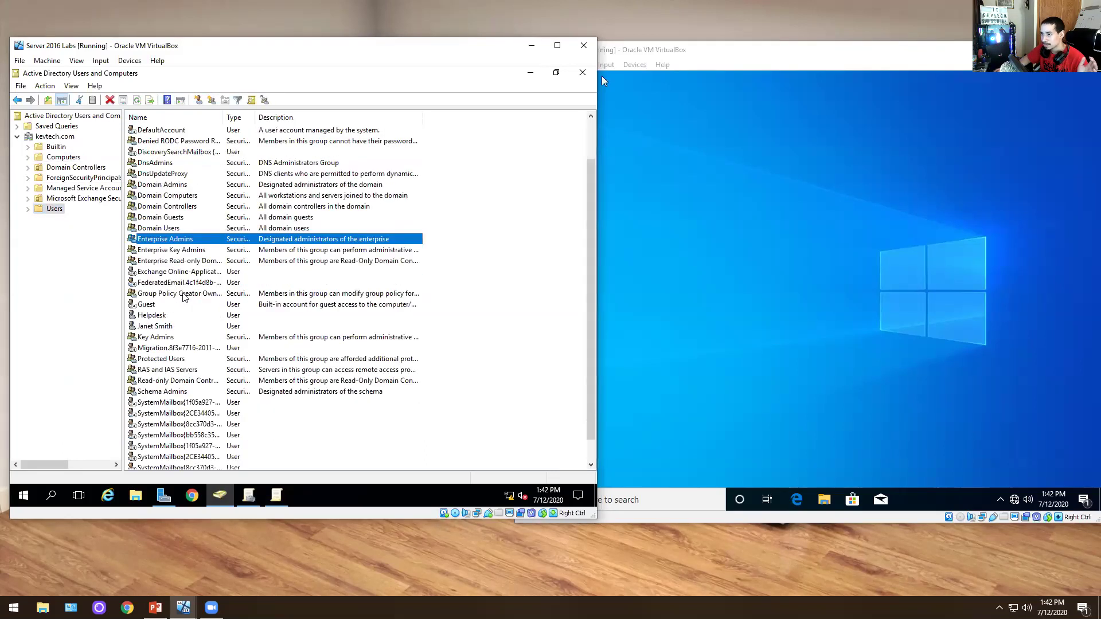
{"action": "left_click", "coordinate": [165, 326]}
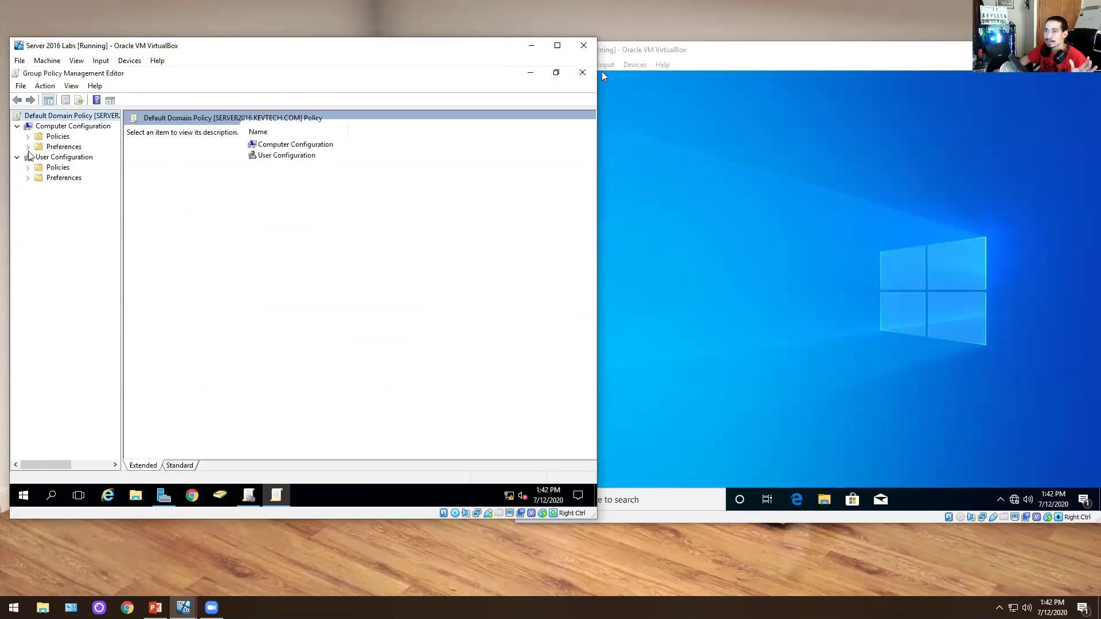
- Navigate to User Configuration > Policies > Administrative Templates > System > Ctrl+Alt+Del Options
{"action": "left_click", "coordinate": [27, 177]}
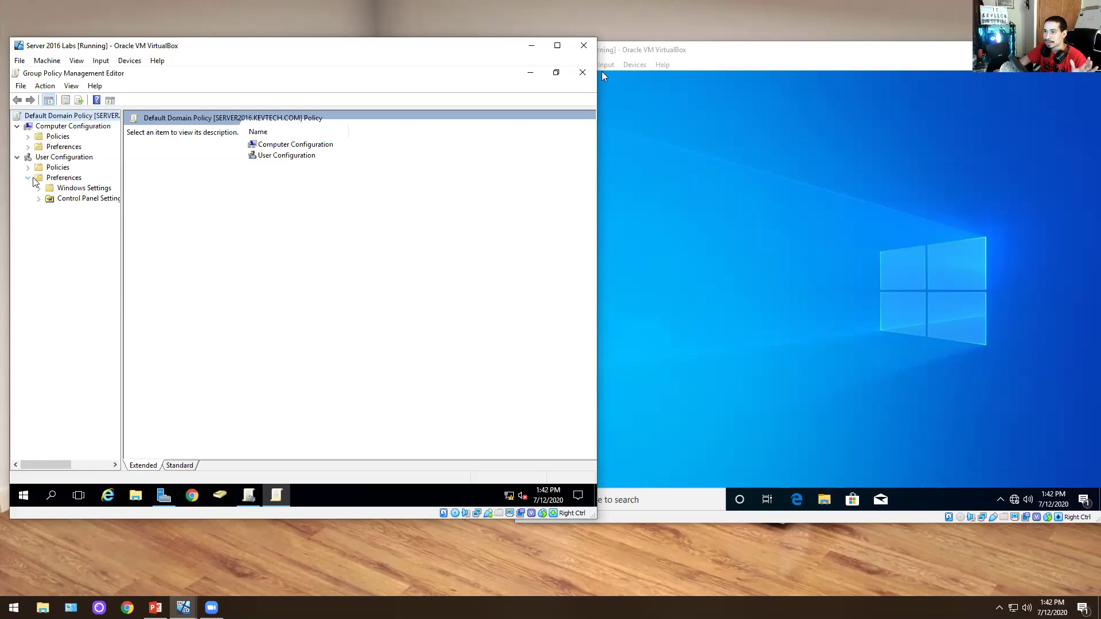
{"action": "left_click", "coordinate": [27, 167]}
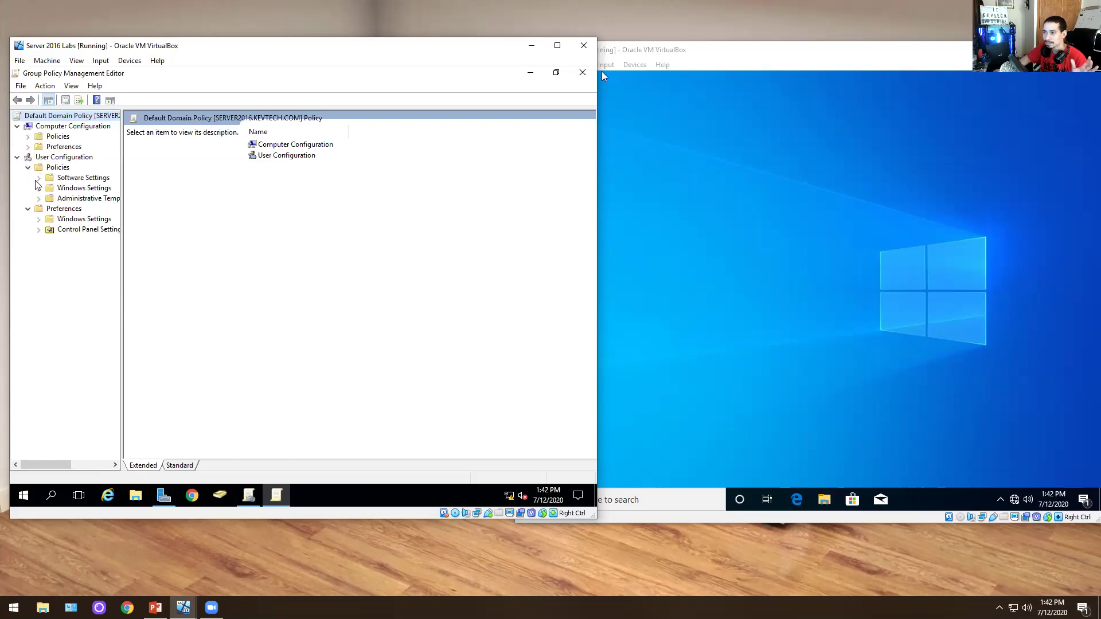
{"action": "left_click", "coordinate": [39, 188]}
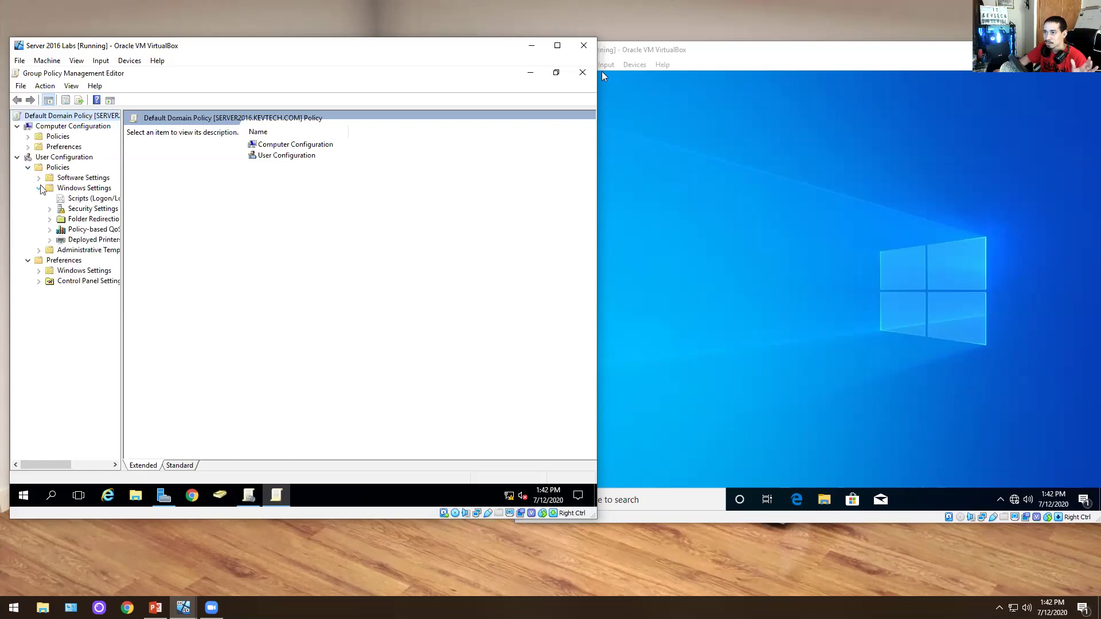
{"action": "left_click", "coordinate": [39, 250]}
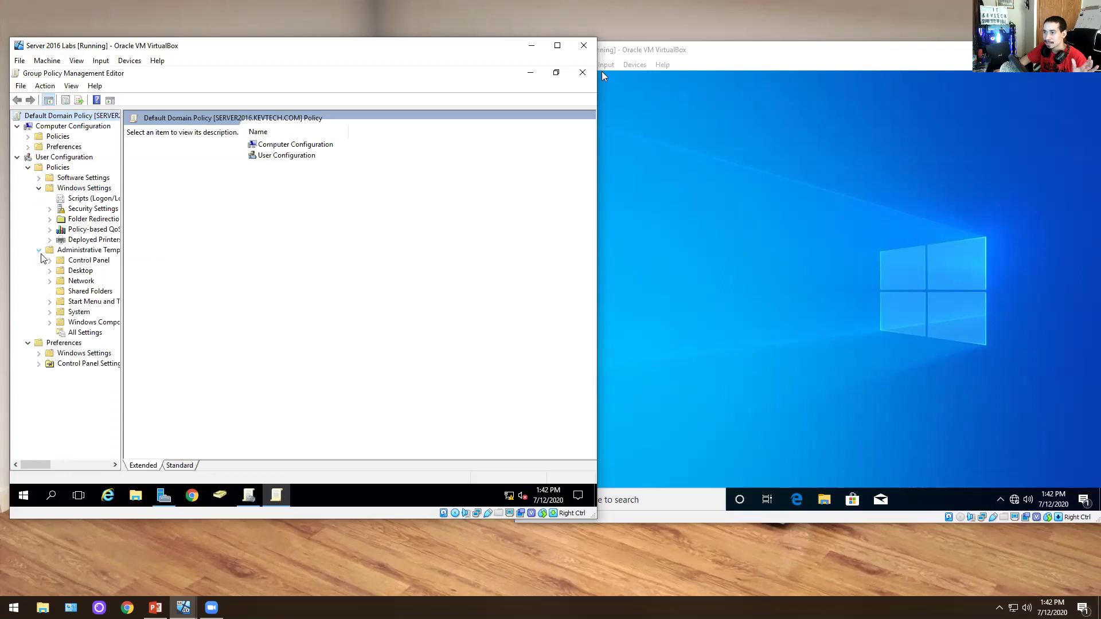
{"action": "left_click", "coordinate": [51, 313]}
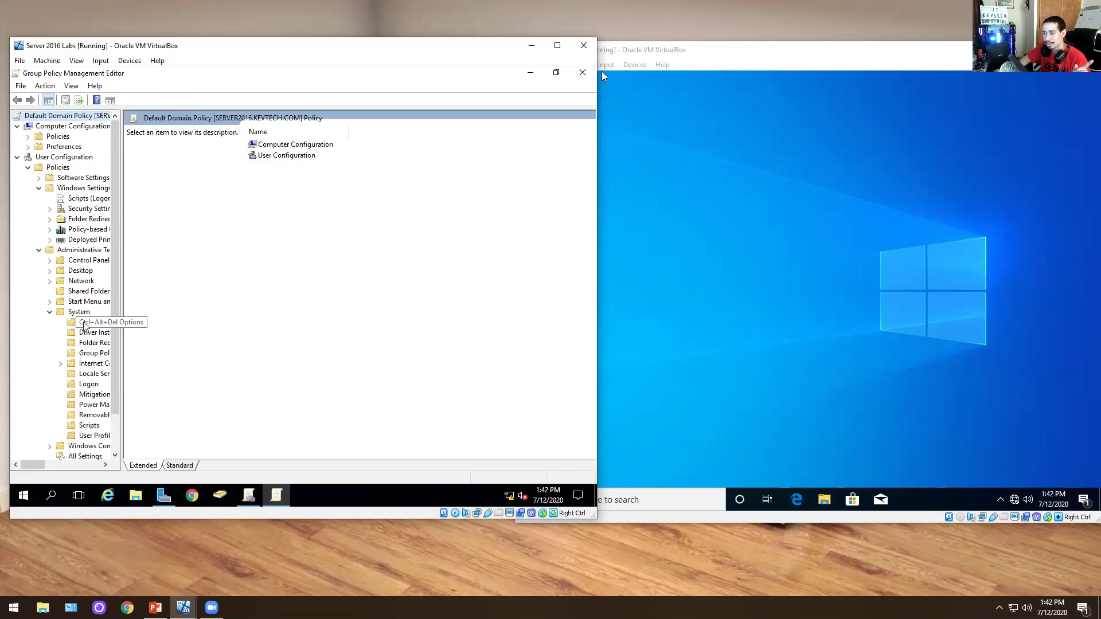
{"action": "left_click", "coordinate": [85, 323]}
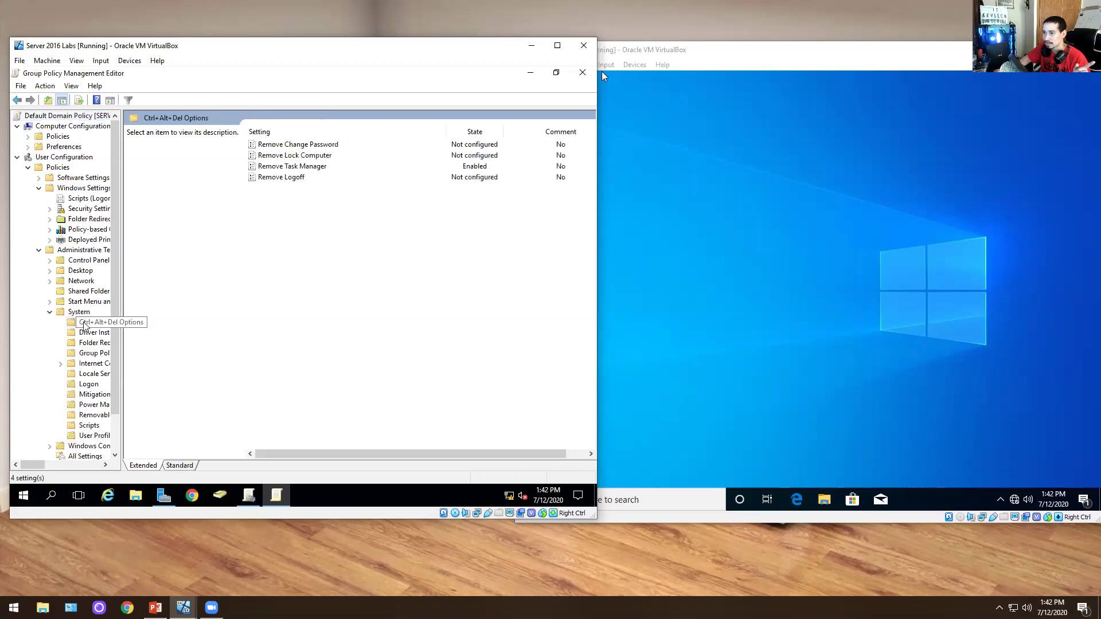
- Set the Remove Task Manager policy to Not Configured and confirm with OK
{"action": "left_click", "coordinate": [293, 167]}
{"action": "double_click", "coordinate": [293, 167]}
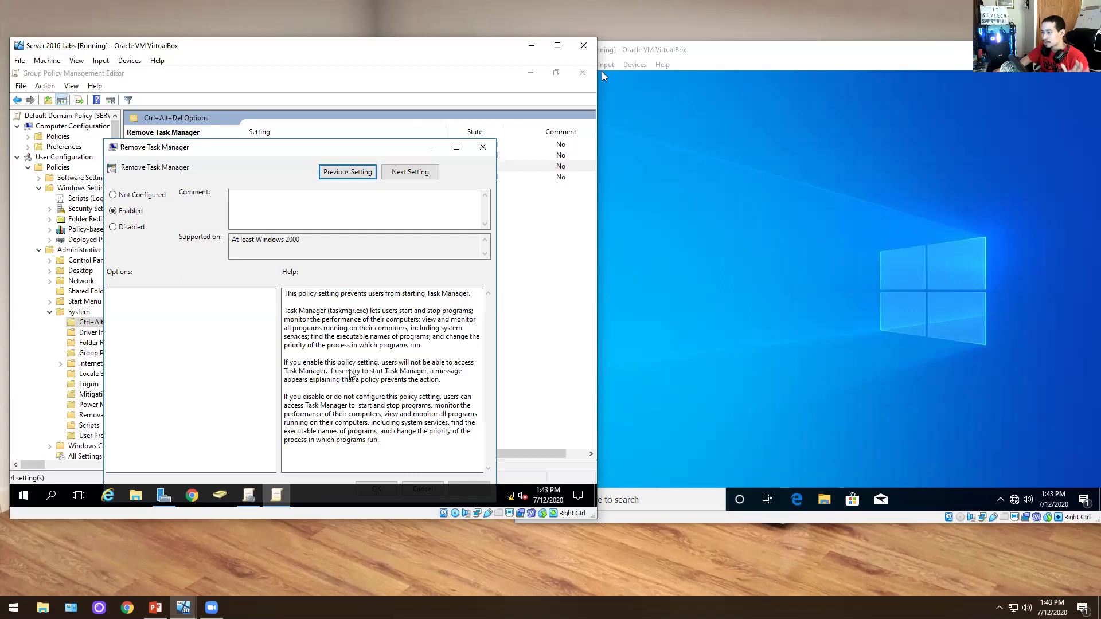
{"action": "left_click", "coordinate": [135, 195]}
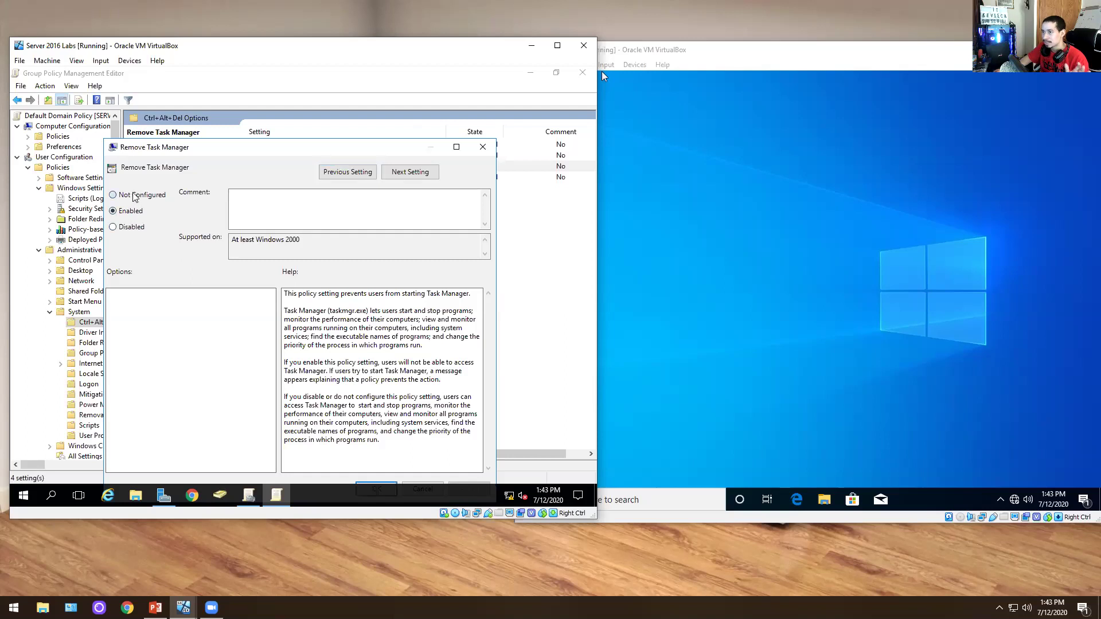
{"action": "left_click_drag", "start_coordinate": [338, 157], "coordinate": [352, 132]}
{"action": "left_click", "coordinate": [390, 460]}
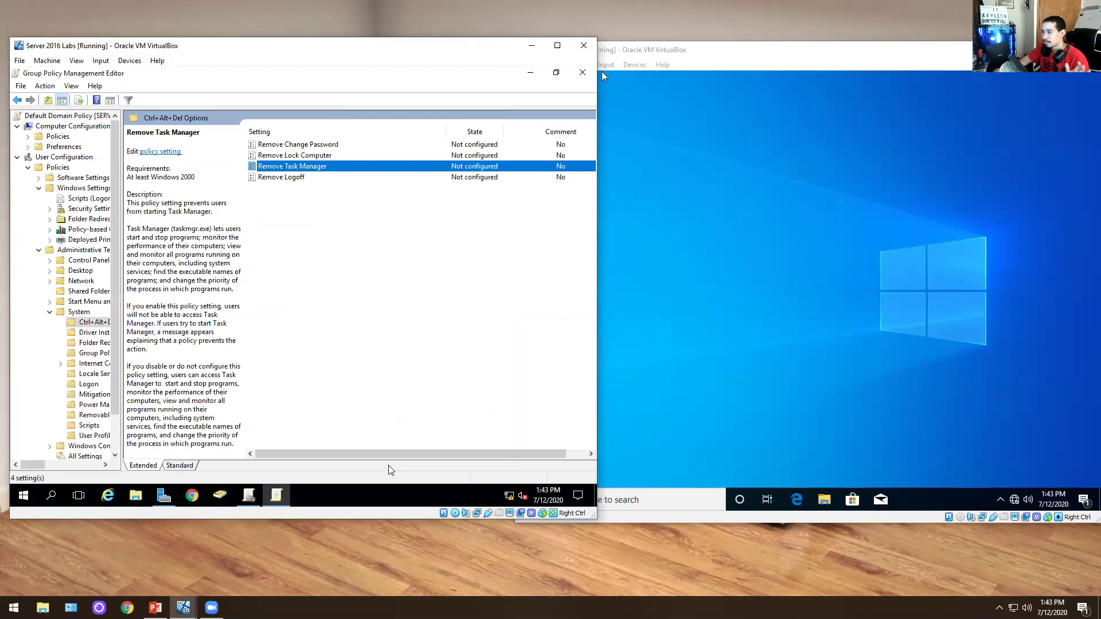
{"action": "right_click", "coordinate": [932, 501]}
- Sign out of the Windows 10 client, then sign back in via Ctrl-Alt-Del with the account password
{"action": "left_click", "coordinate": [703, 370]}
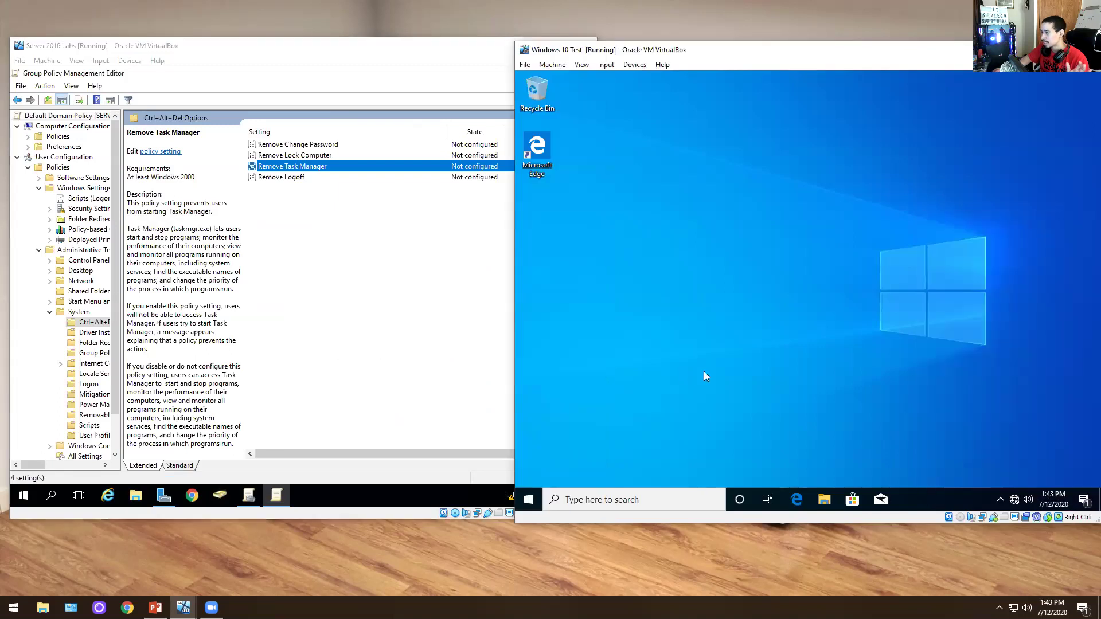
{"action": "right_click", "coordinate": [537, 494]}
{"action": "mouse_move", "coordinate": [576, 462]}
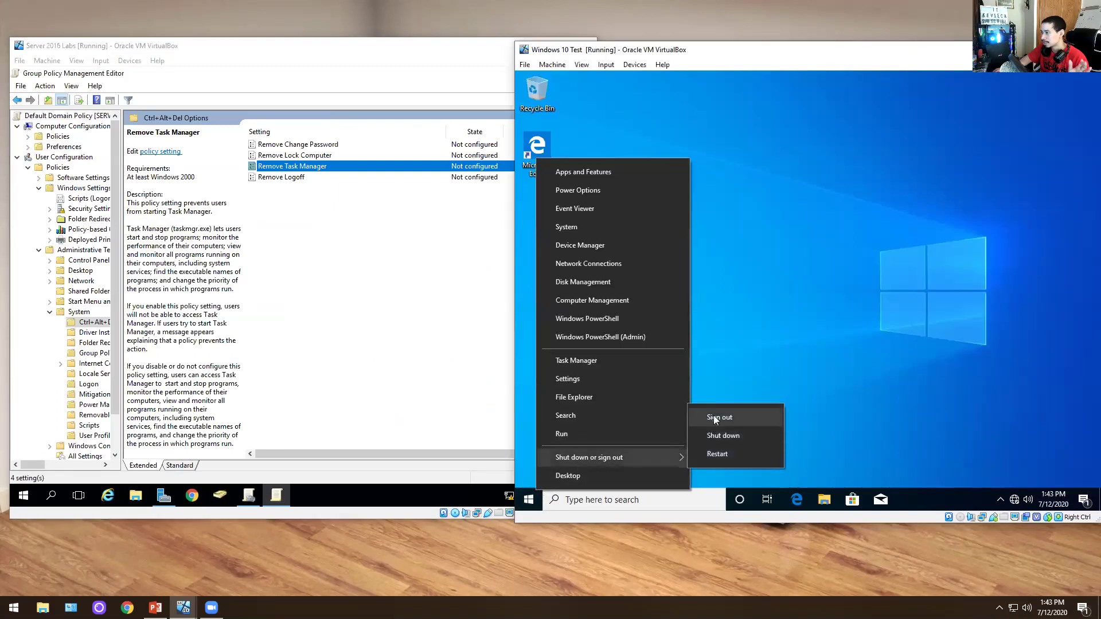
{"action": "left_click", "coordinate": [714, 419]}
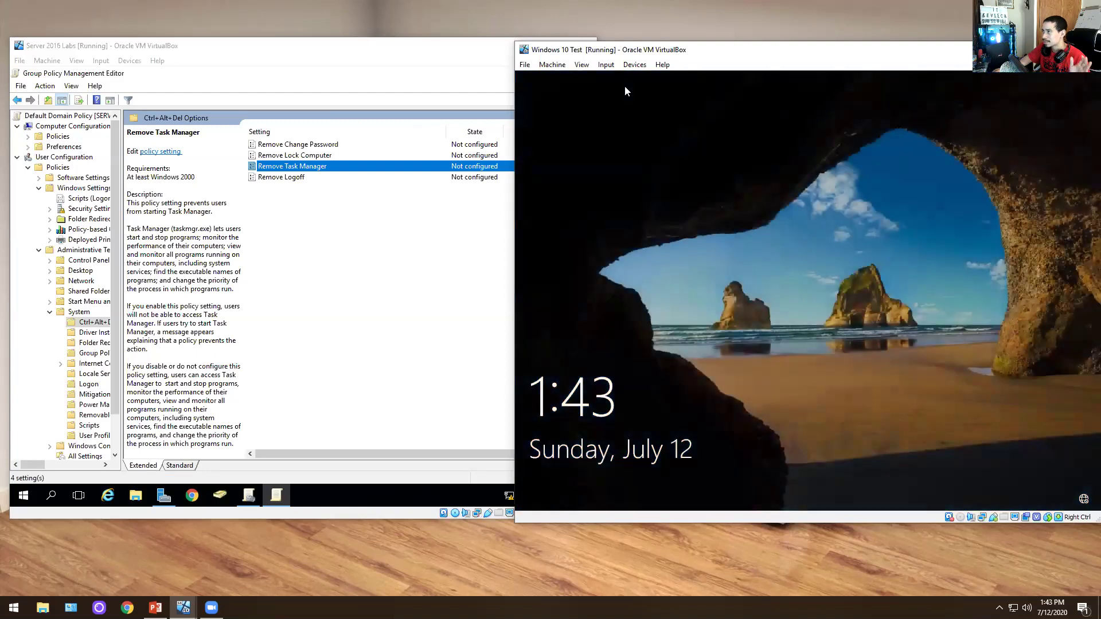
{"action": "left_click", "coordinate": [605, 72]}
{"action": "mouse_move", "coordinate": [619, 81]}
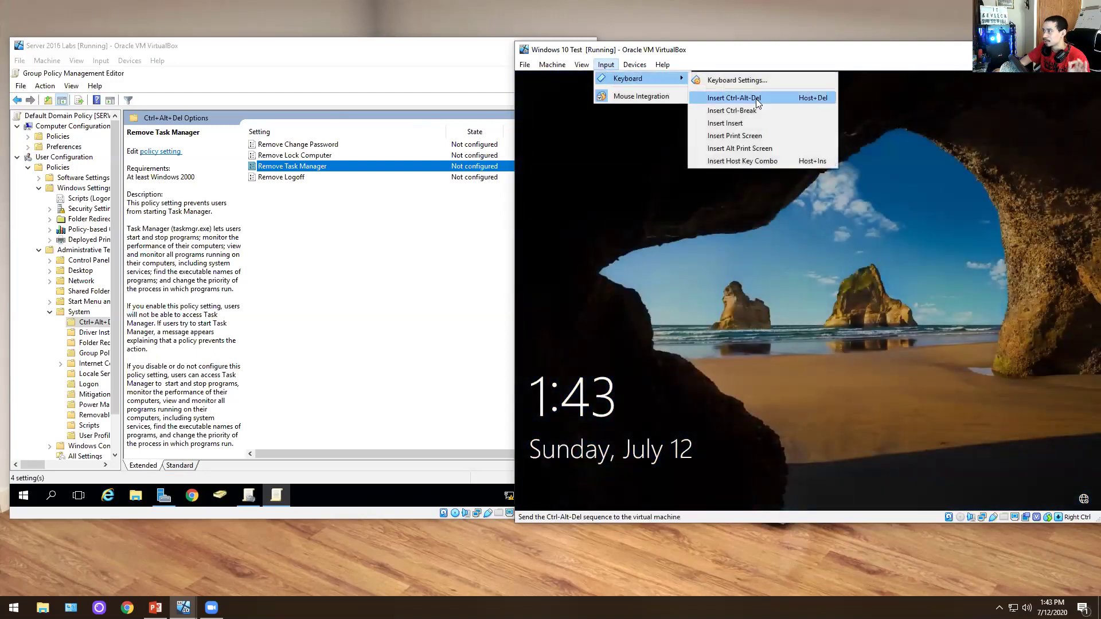
{"action": "left_click", "coordinate": [755, 98]}
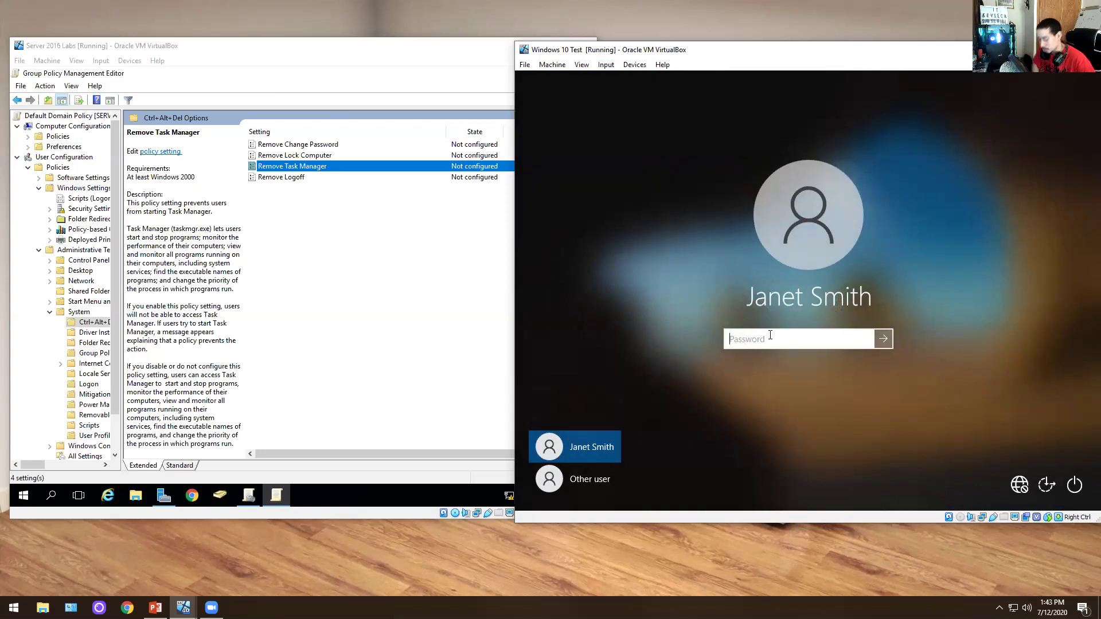
{"action": "type", "text": "Pa$$w0rd"}
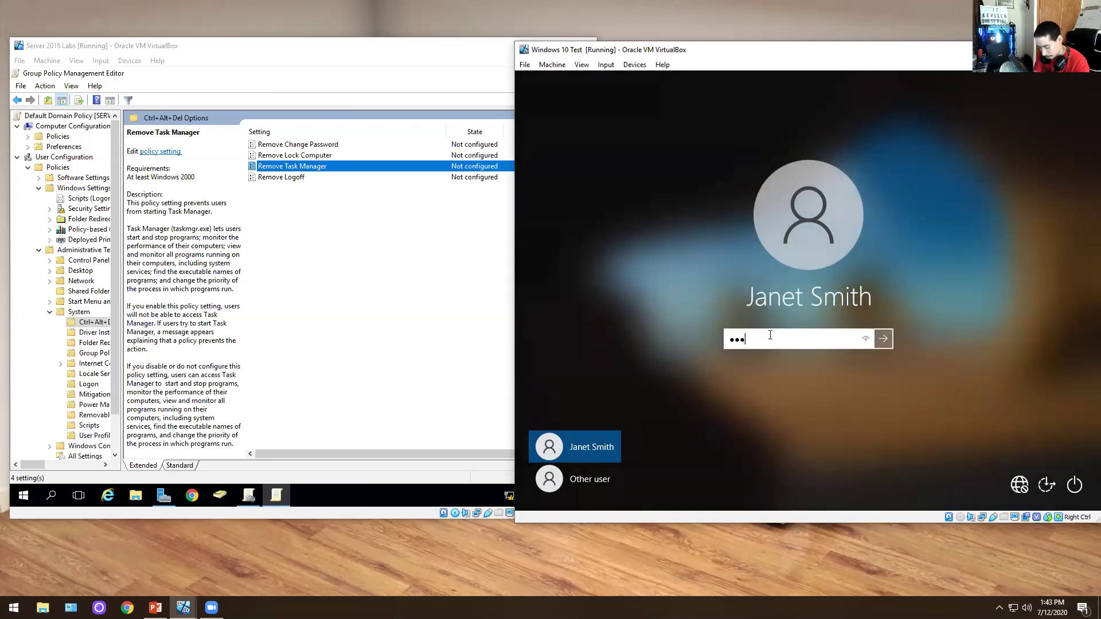
{"action": "key", "text": "Return"}
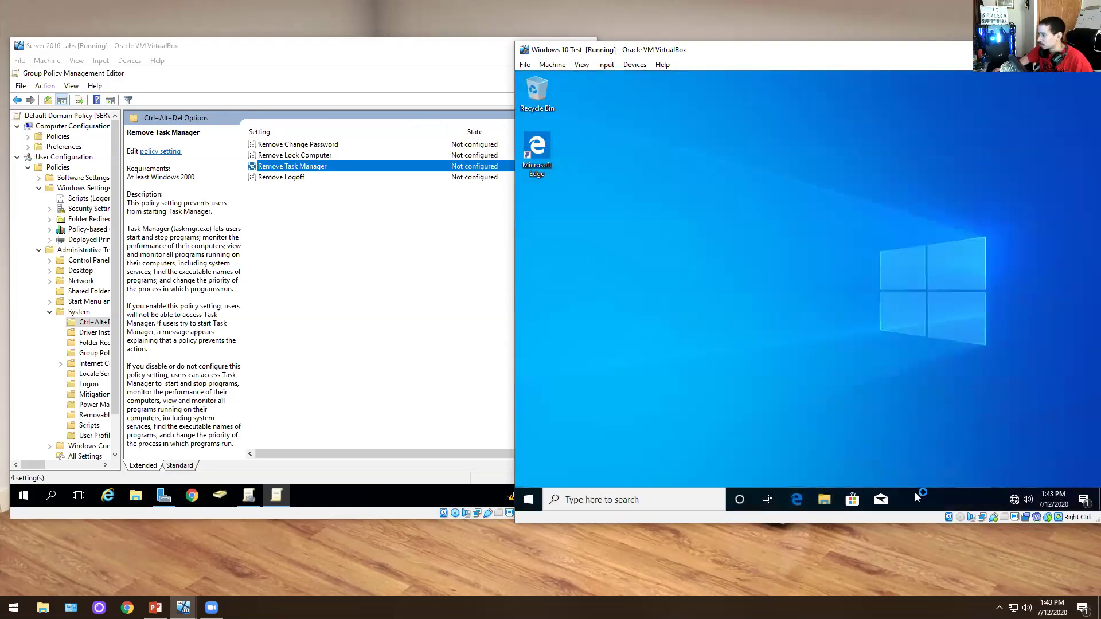
- Confirm Task Manager still launches from the client taskbar, close it, and return to the server's policy editor
{"action": "right_click", "coordinate": [929, 496]}
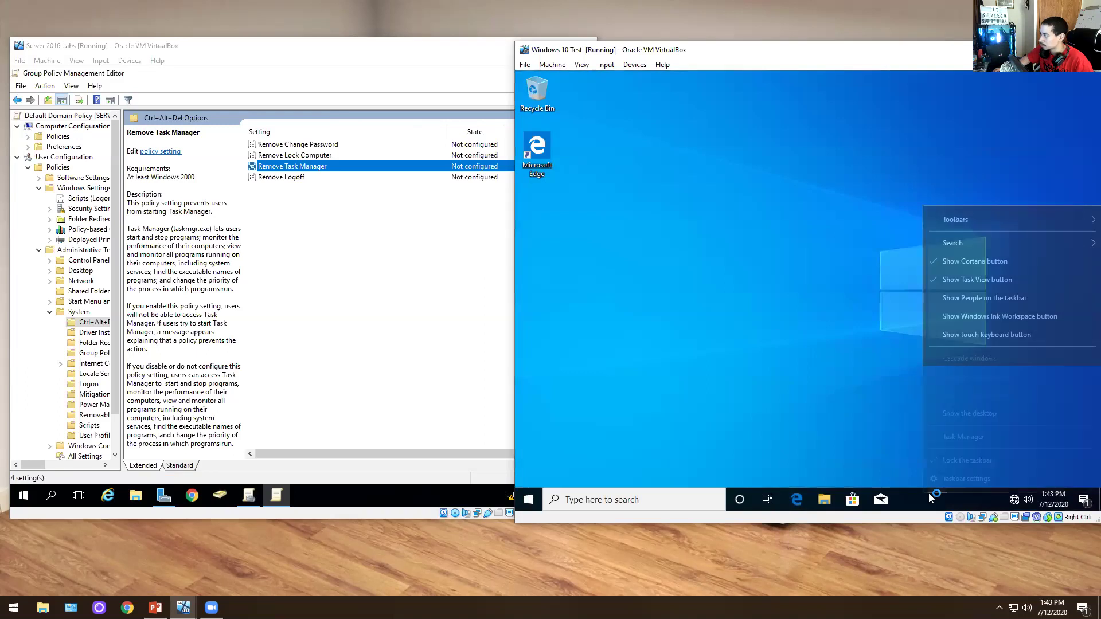
{"action": "left_click", "coordinate": [961, 438]}
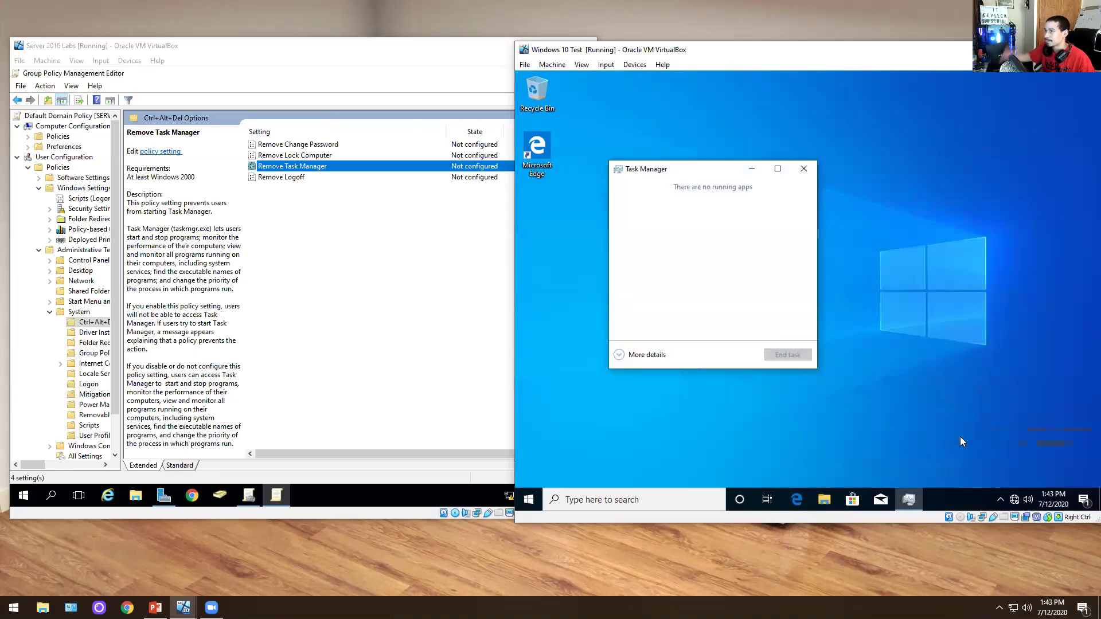
{"action": "left_click", "coordinate": [803, 168]}
{"action": "left_click", "coordinate": [304, 167]}
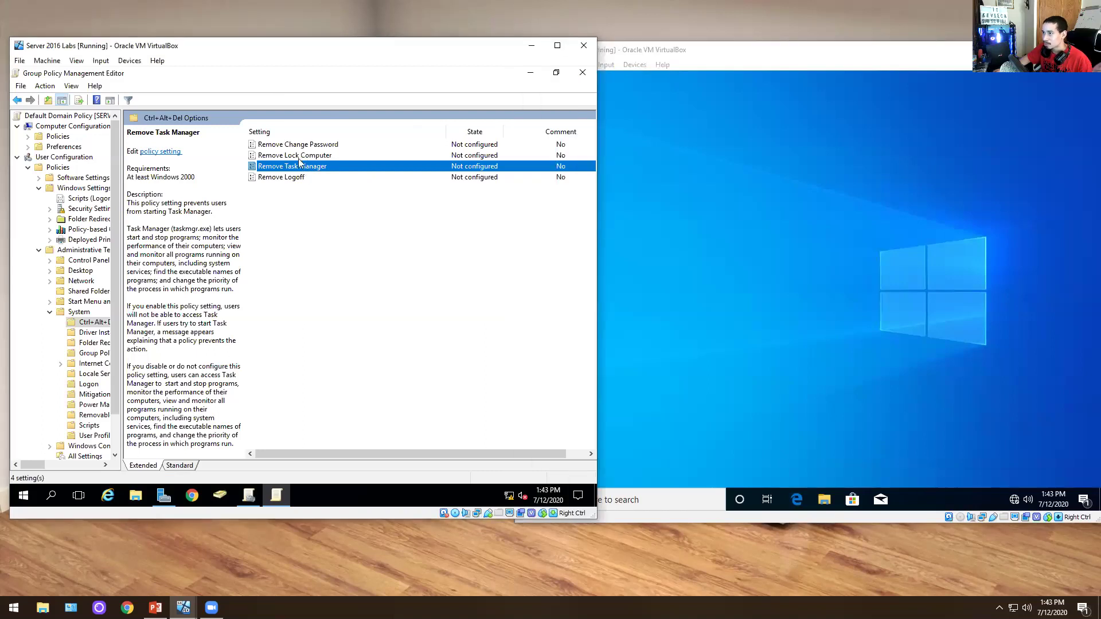
- Set the Remove Logoff policy to Enabled, then open the Remove Task Manager policy settings
{"action": "double_click", "coordinate": [284, 177]}
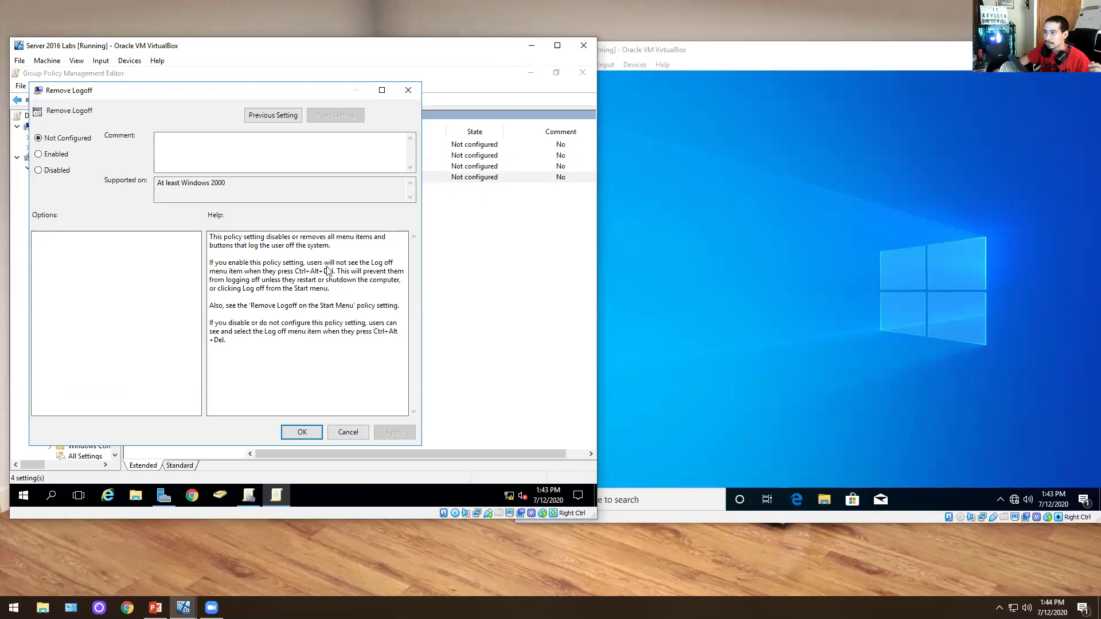
{"action": "left_click", "coordinate": [61, 155]}
{"action": "left_click", "coordinate": [301, 431]}
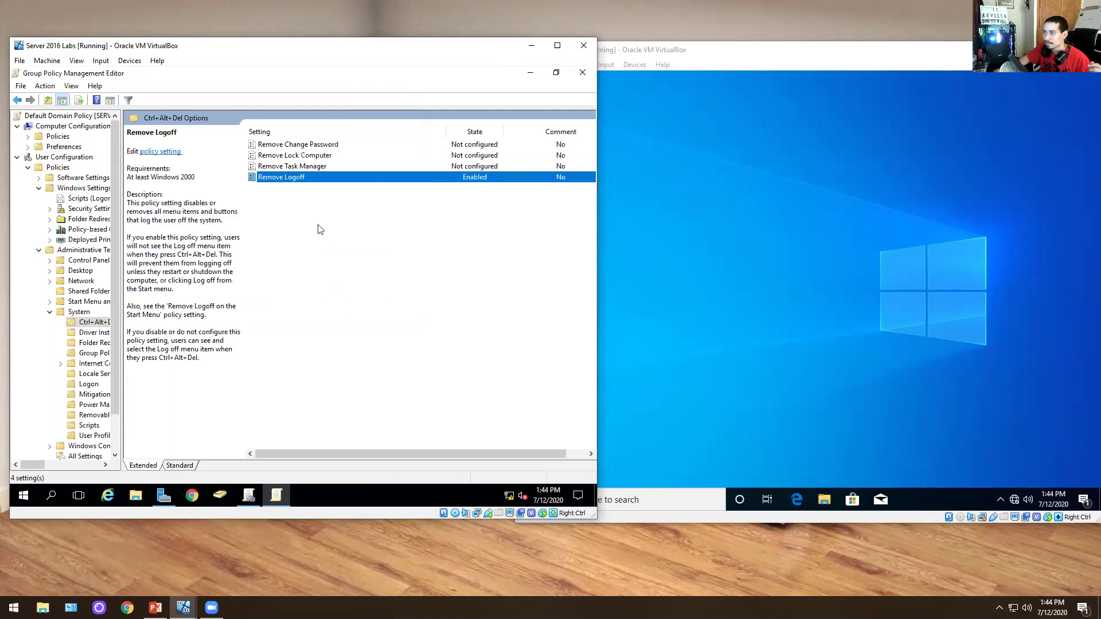
{"action": "double_click", "coordinate": [298, 166]}
- Set Remove Task Manager to Enabled in the Default Domain Policy
{"action": "left_click", "coordinate": [73, 170]}
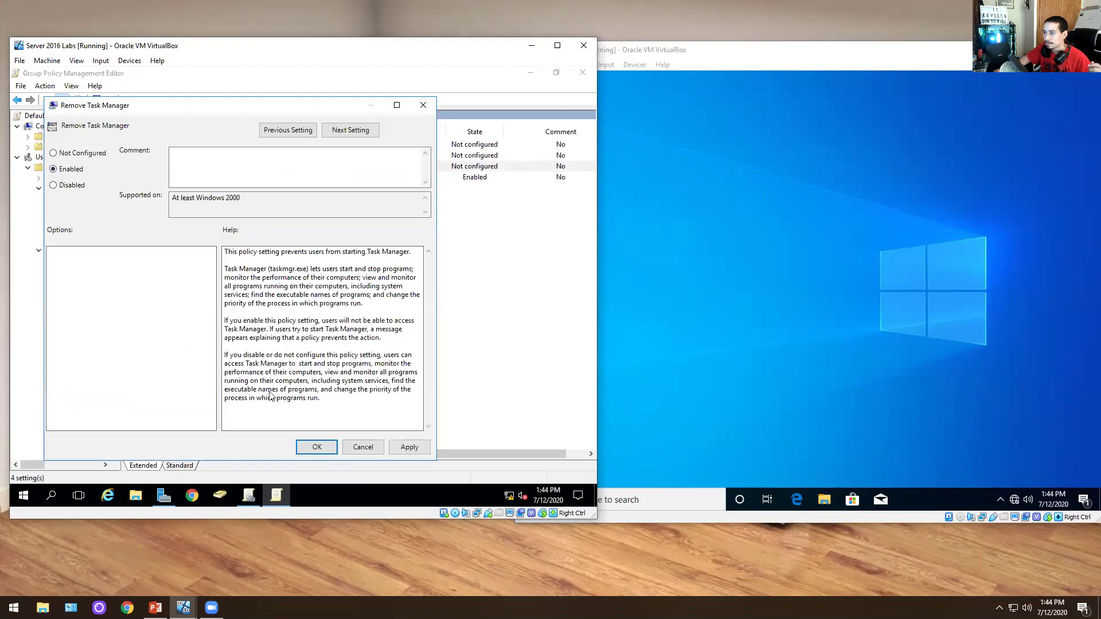
{"action": "left_click", "coordinate": [315, 447]}
{"action": "left_click", "coordinate": [309, 147]}
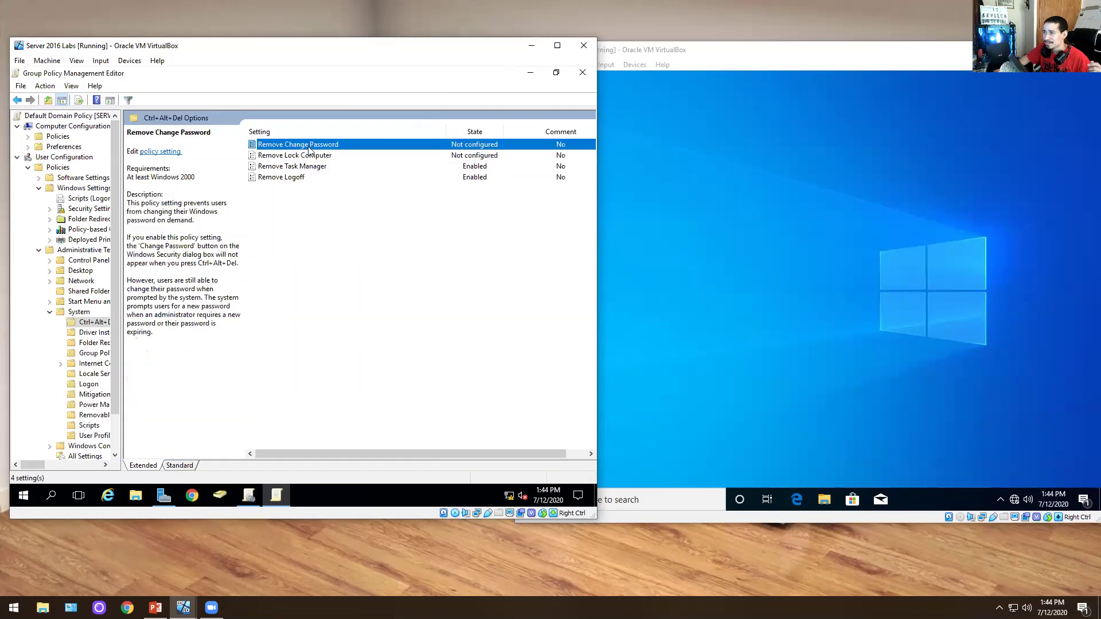
- On the Windows 10 client, launch Command Prompt via cmd and run gpupdate /force
{"action": "left_click", "coordinate": [813, 271]}
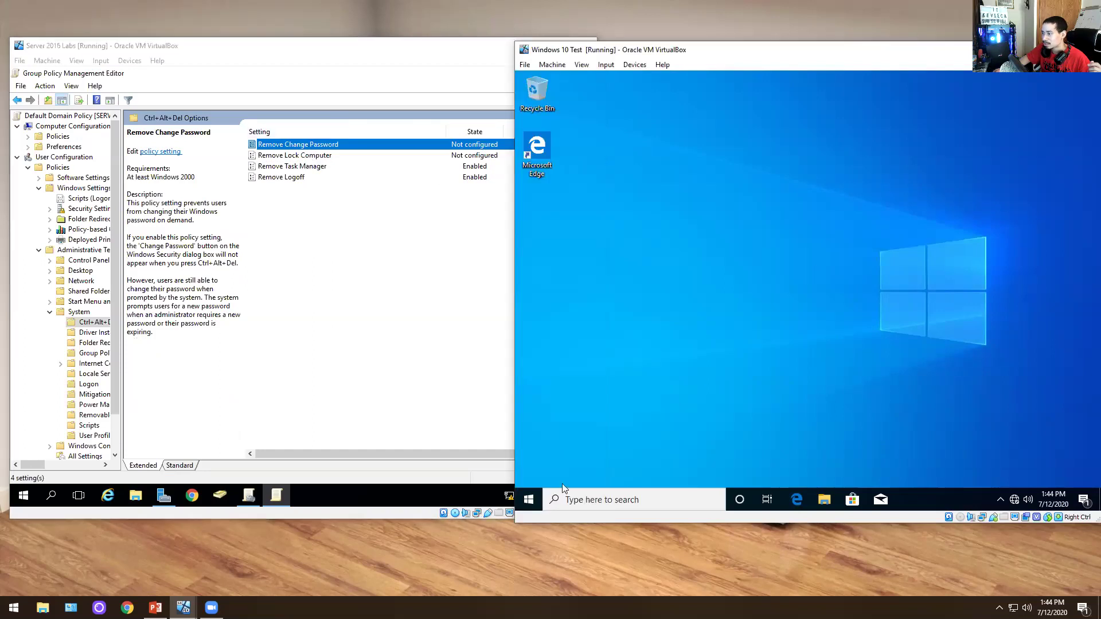
{"action": "right_click", "coordinate": [528, 499]}
{"action": "left_click", "coordinate": [596, 479]}
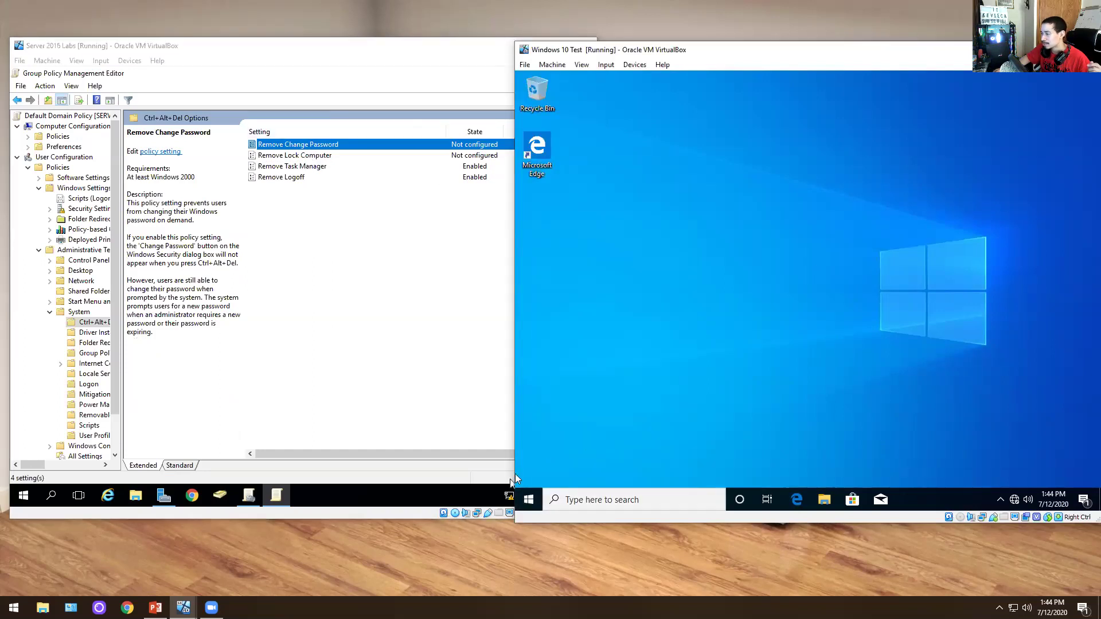
{"action": "right_click", "coordinate": [925, 489]}
{"action": "left_click", "coordinate": [728, 384]}
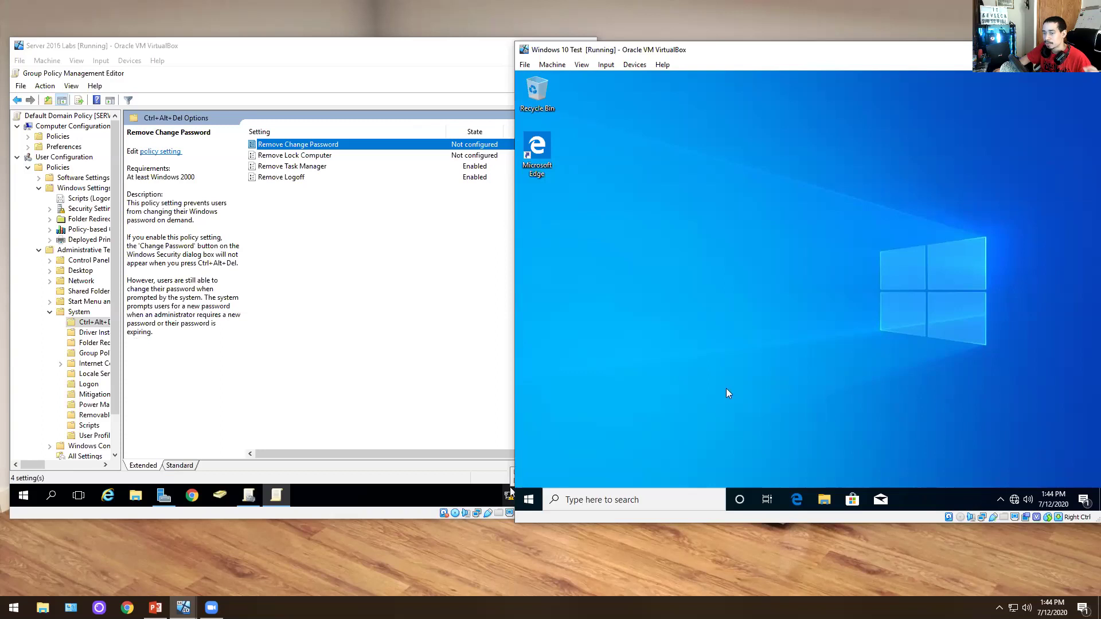
{"action": "left_click", "coordinate": [528, 500]}
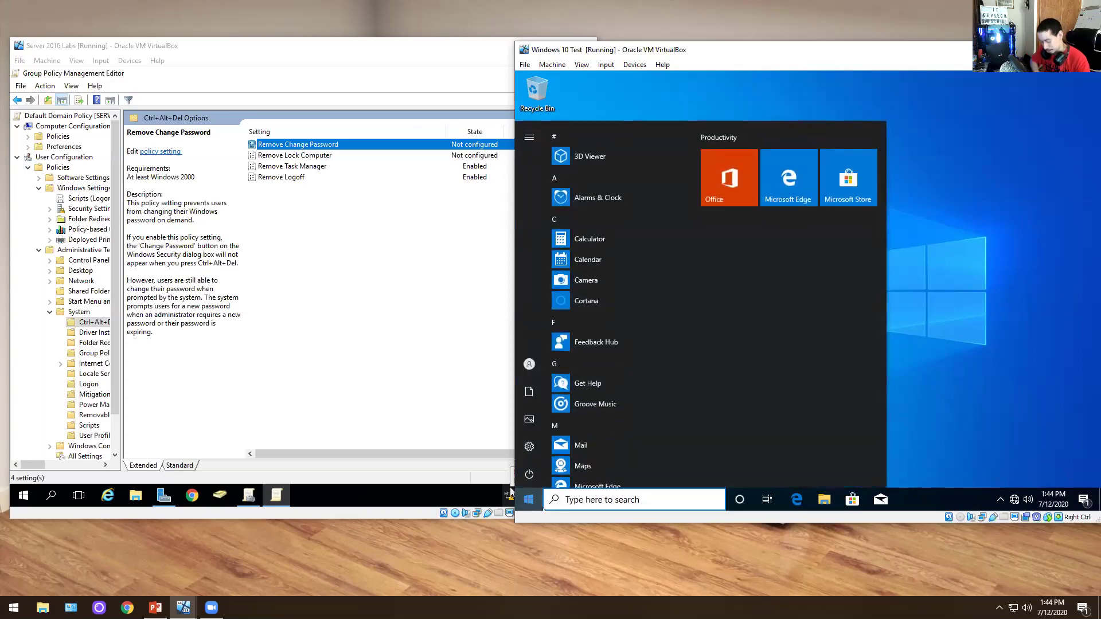
{"action": "type", "text": "cmd"}
{"action": "key", "text": "Return"}
{"action": "type", "text": "gpupdate /force"}
{"action": "key", "text": "Return"}
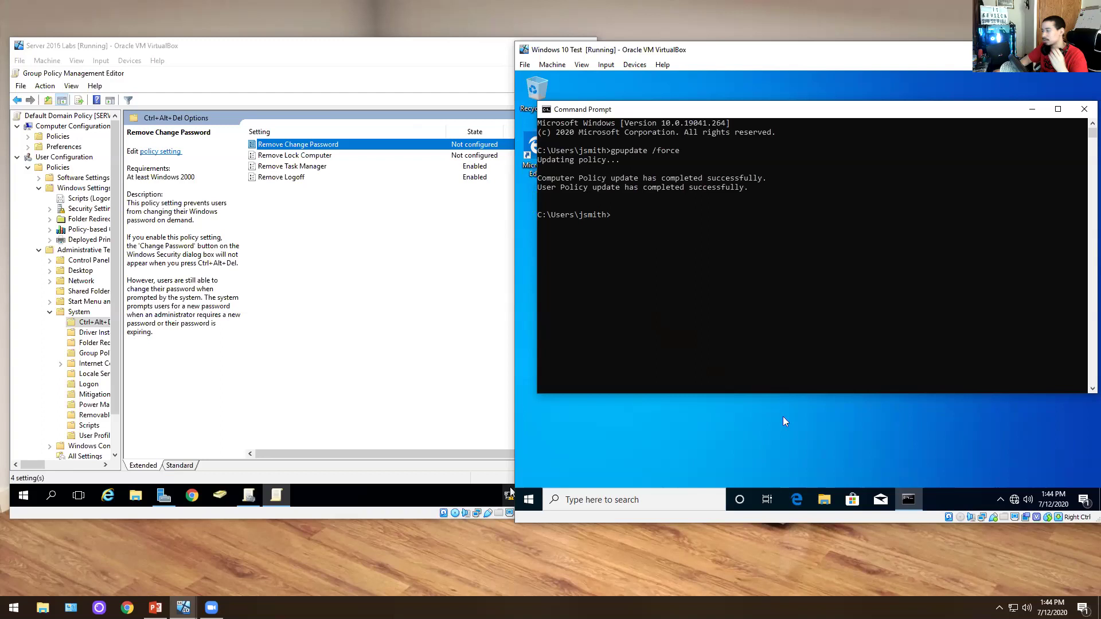
- Check the client's taskbar and power-user menus for Task Manager and sign-out, then reopen Remove Logoff on the server
{"action": "right_click", "coordinate": [963, 500]}
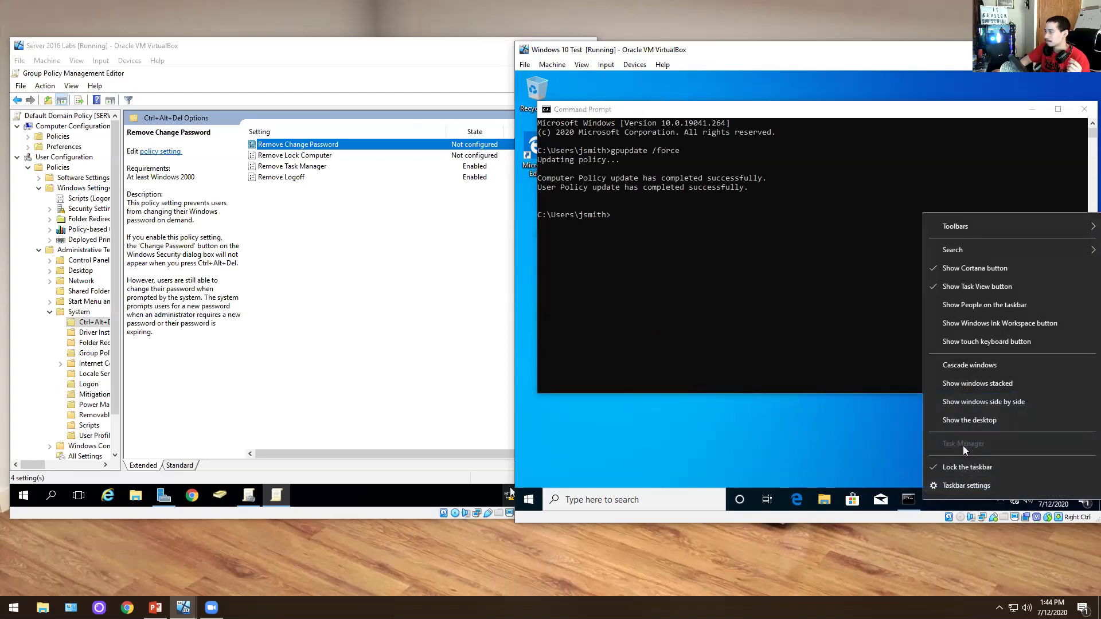
{"action": "left_click", "coordinate": [803, 450]}
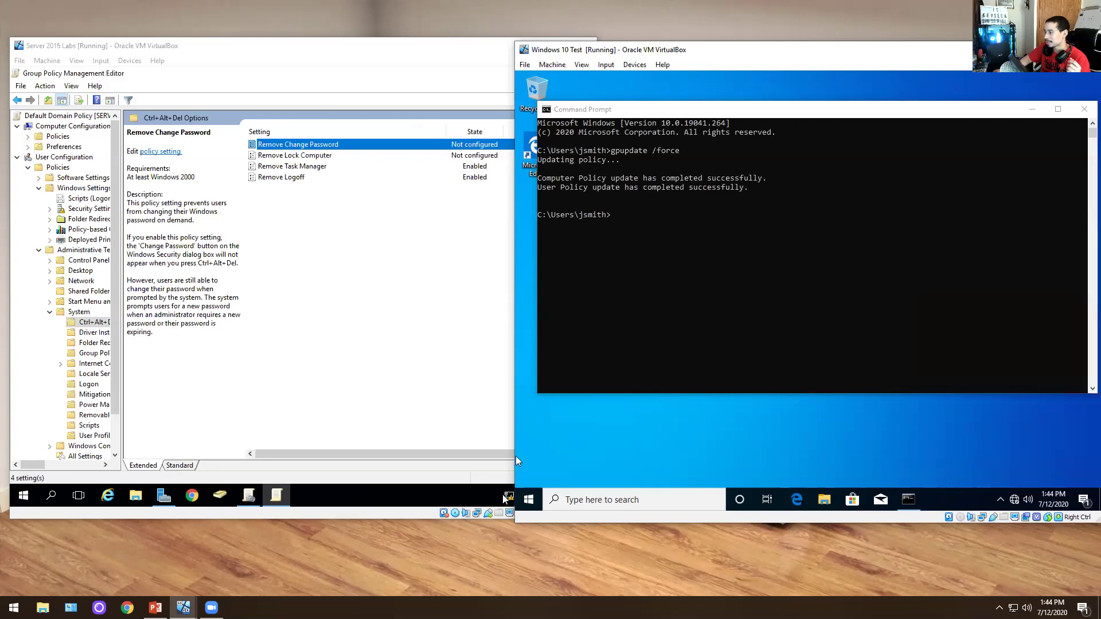
{"action": "right_click", "coordinate": [524, 498]}
{"action": "mouse_move", "coordinate": [619, 466]}
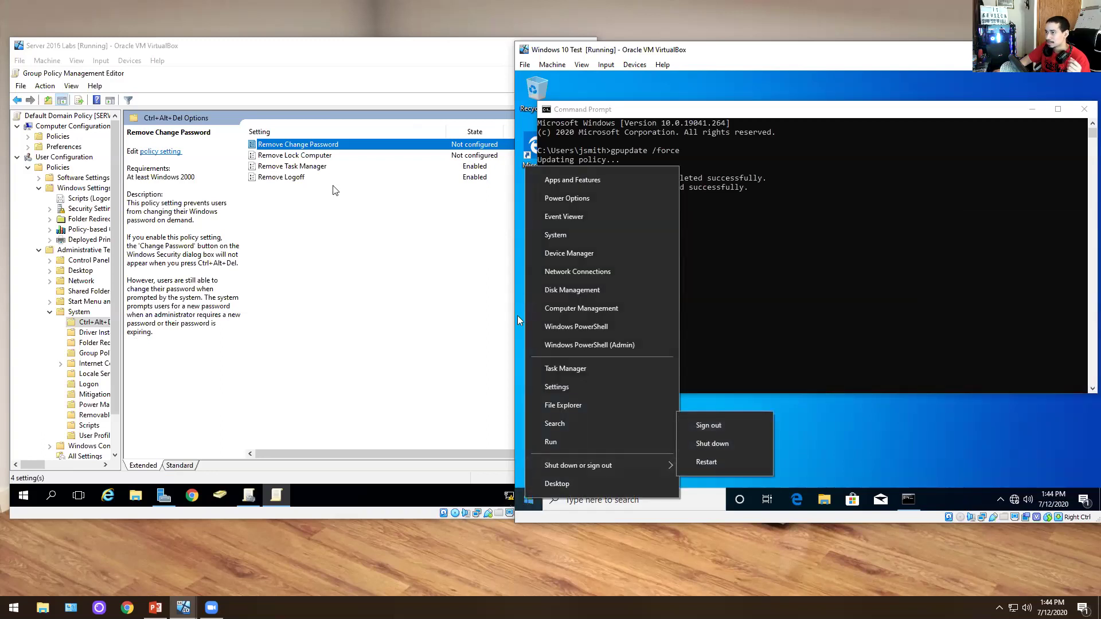
{"action": "left_click", "coordinate": [302, 178]}
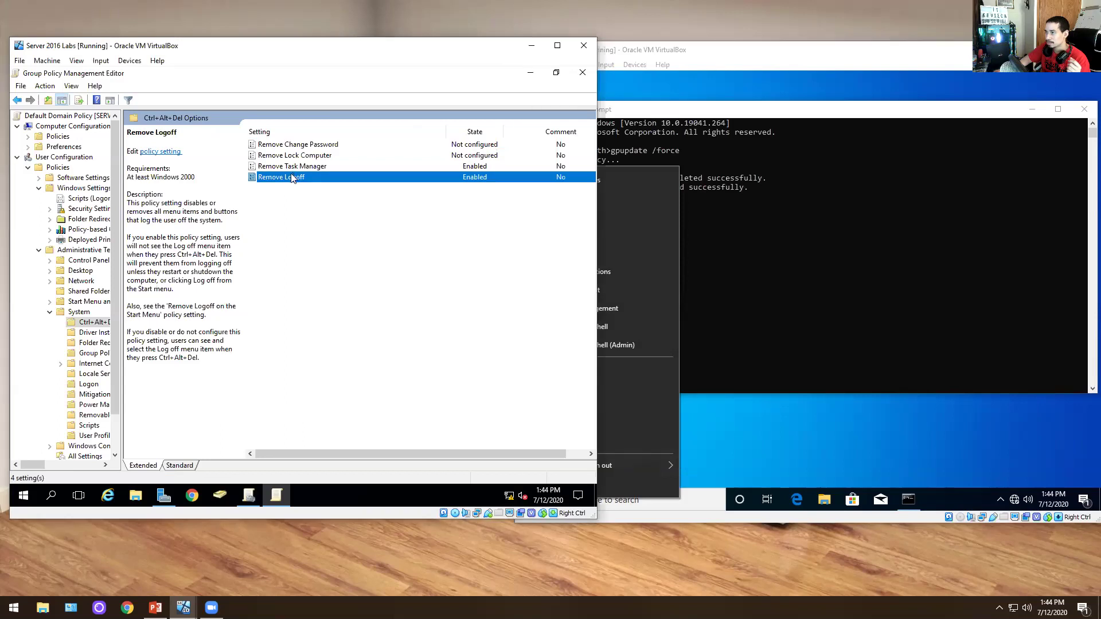
{"action": "double_click", "coordinate": [294, 178]}
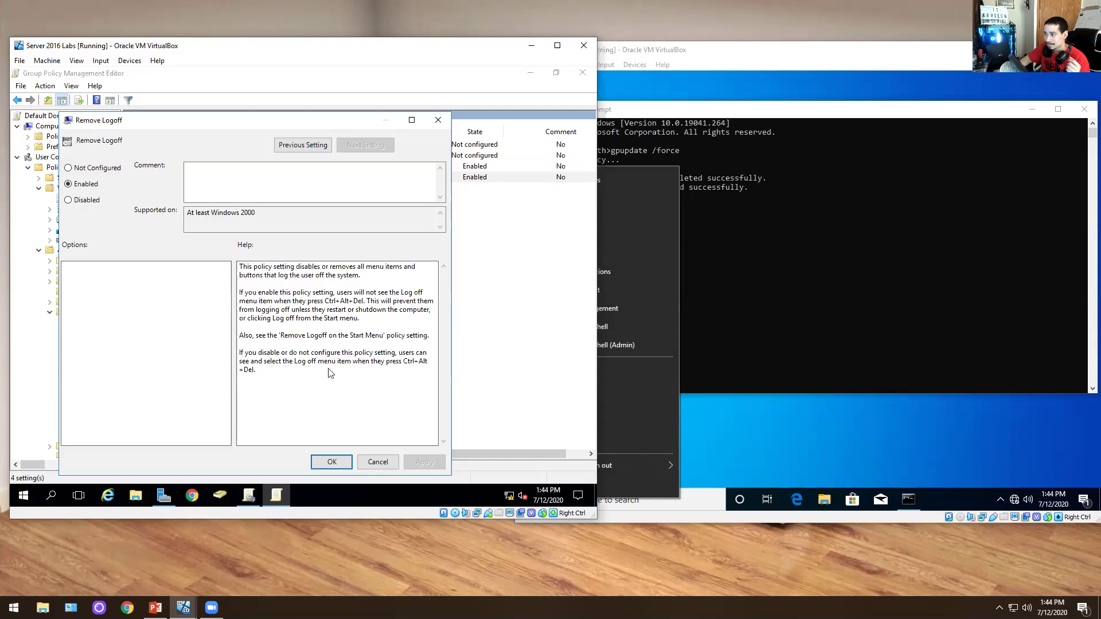
- Insert Ctrl-Alt-Del on the client to confirm only Lock, Switch user and Change a password appear
{"action": "left_click", "coordinate": [821, 319]}
{"action": "left_click", "coordinate": [634, 64]}
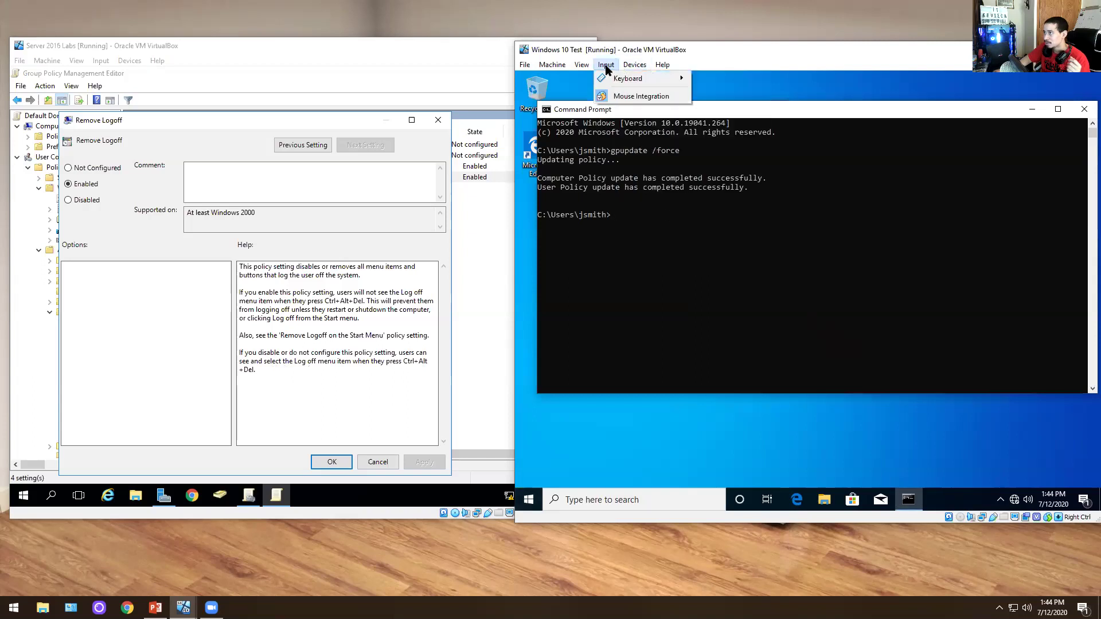
{"action": "mouse_move", "coordinate": [628, 80]}
{"action": "left_click", "coordinate": [719, 98]}
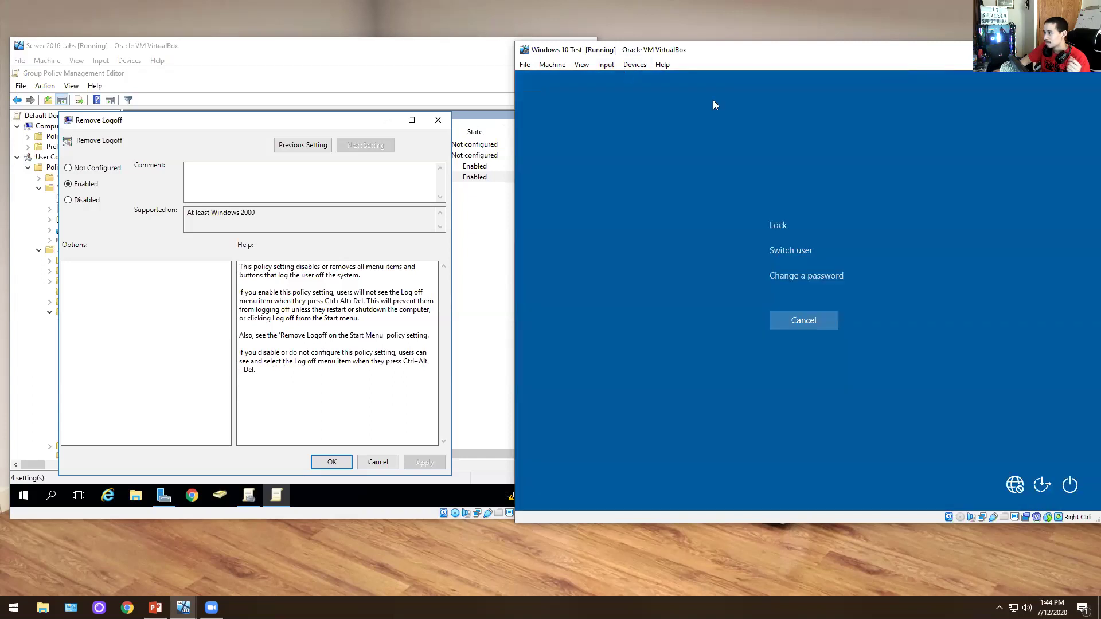
{"action": "left_click", "coordinate": [801, 327]}
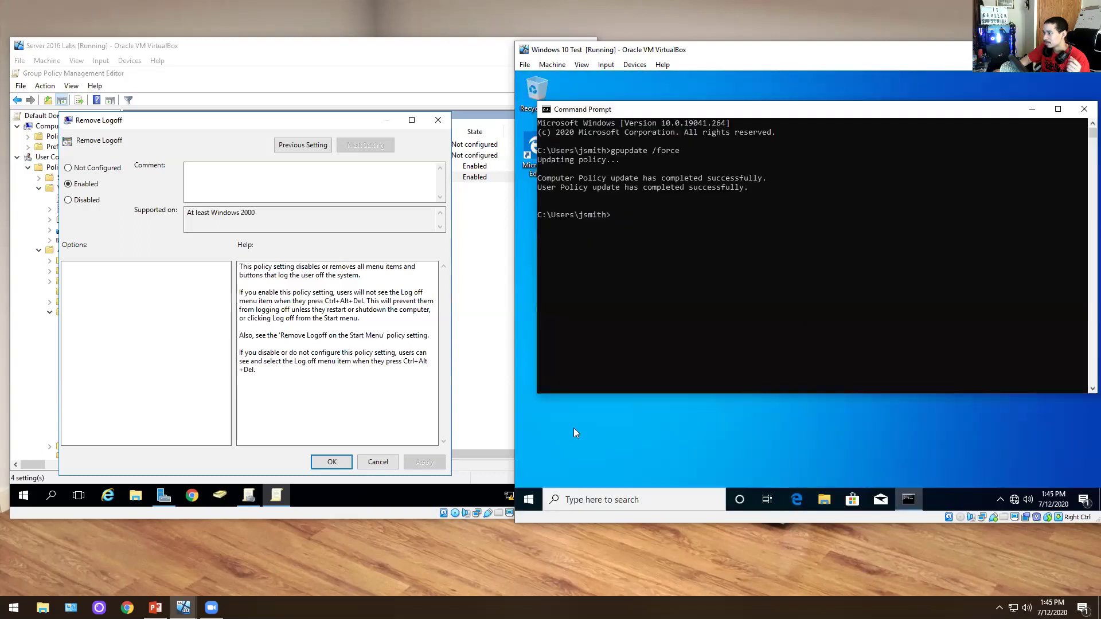
{"action": "right_click", "coordinate": [529, 501]}
{"action": "mouse_move", "coordinate": [586, 465]}
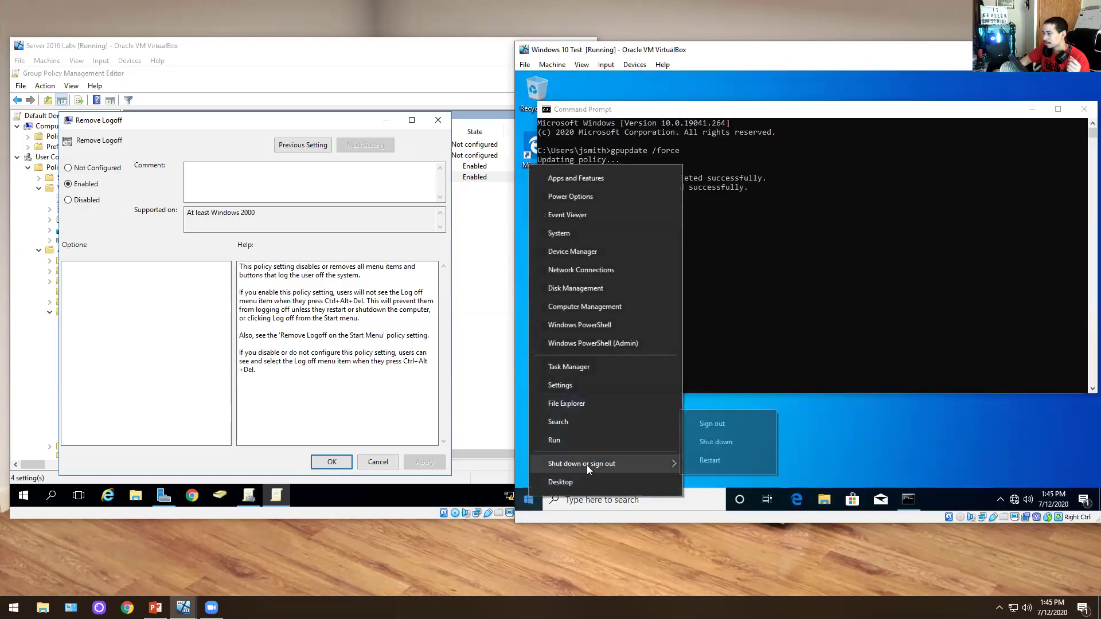
{"action": "left_click", "coordinate": [721, 424]}
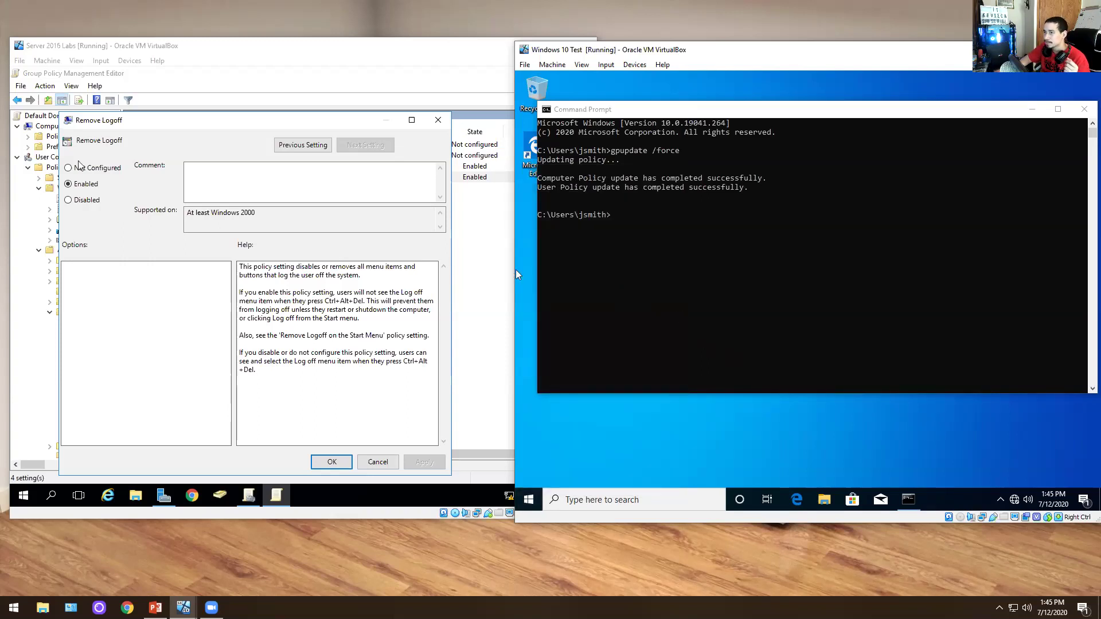
- Cancel the Remove Logoff setting window and bring the Windows 10 VM back to the front
{"action": "left_click", "coordinate": [390, 462]}
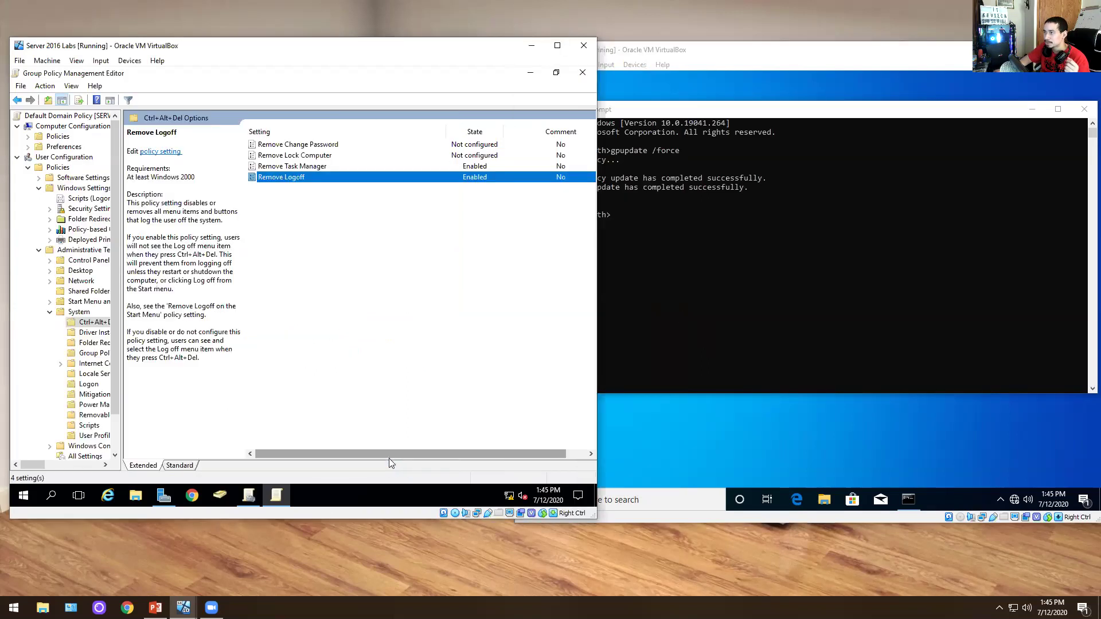
{"action": "left_click", "coordinate": [710, 272]}
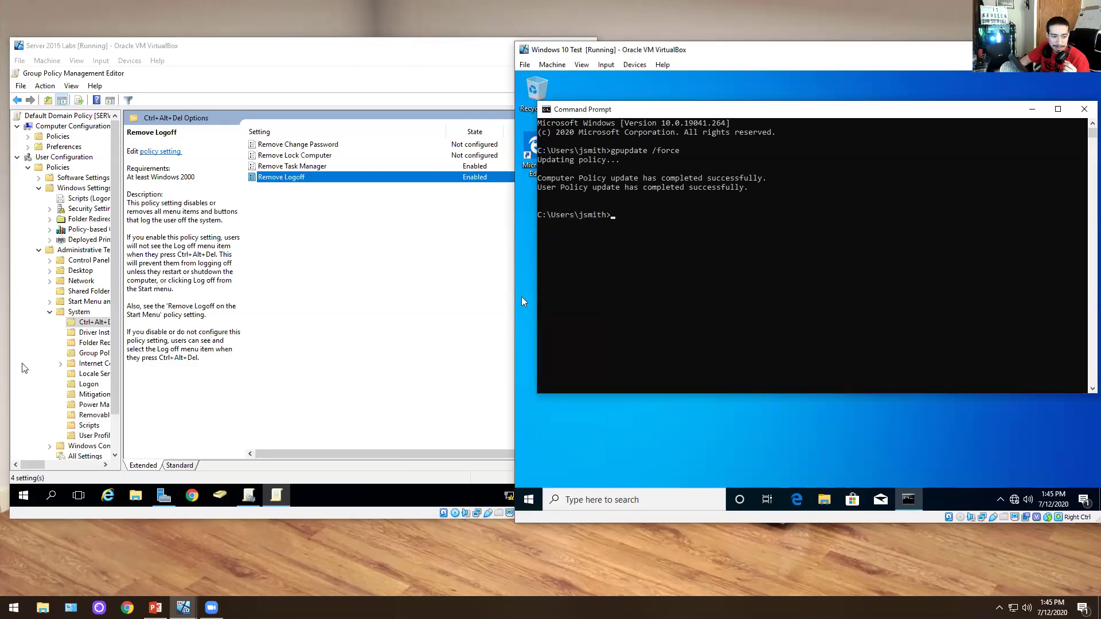
{"action": "key", "text": "alt+Tab"}
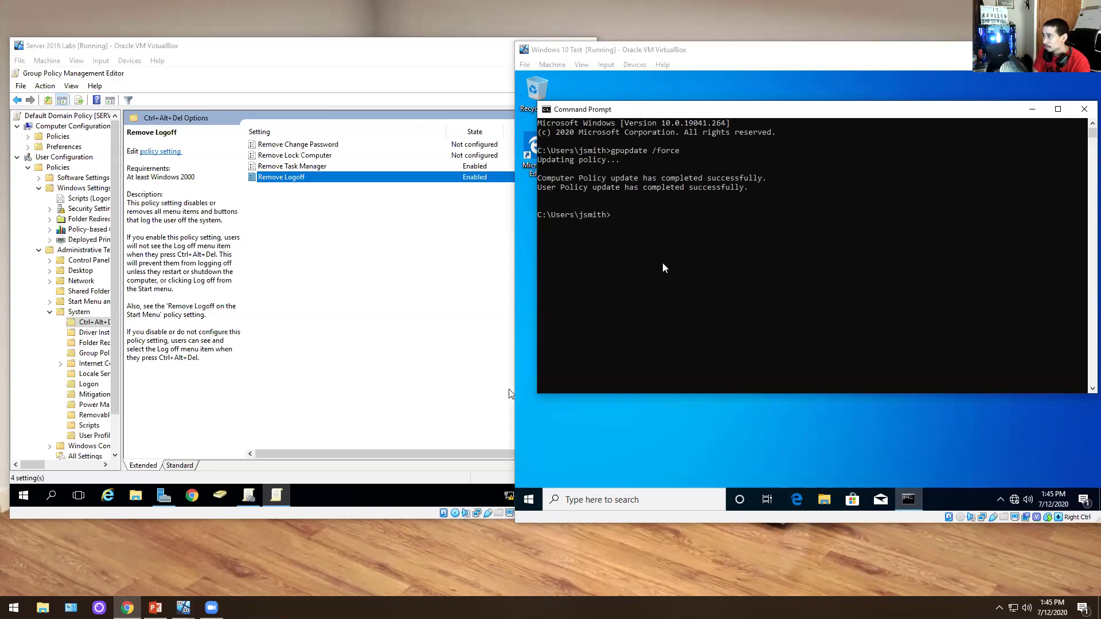
- Run gpresult in the client's Command Prompt to display its usage text
{"action": "left_click", "coordinate": [664, 268]}
{"action": "type", "text": "gpresult"}
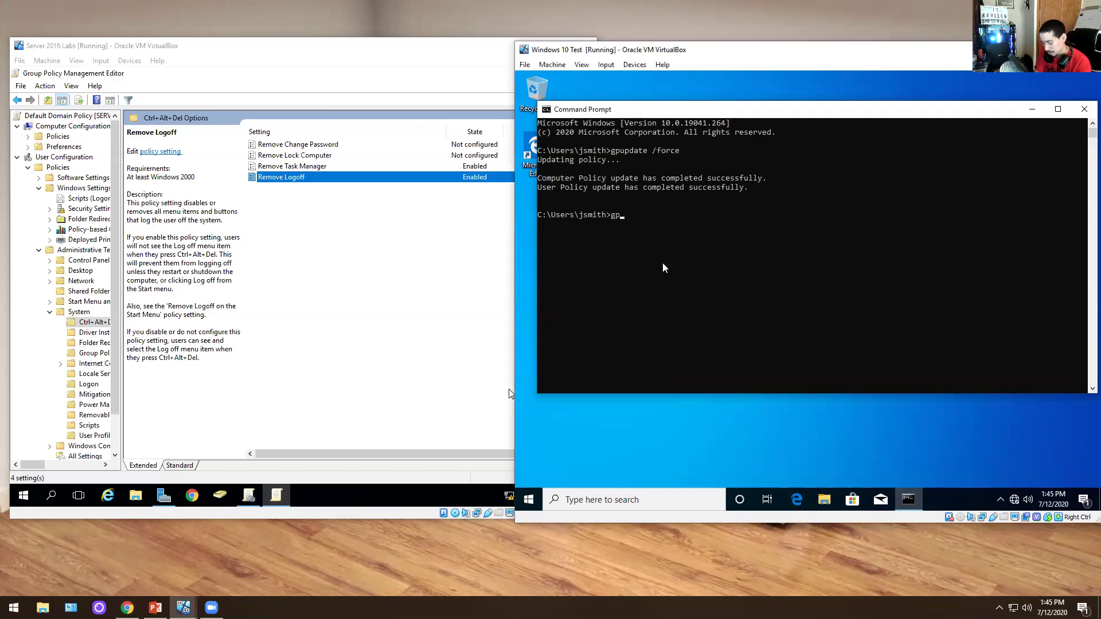
{"action": "key", "text": "Return"}
{"action": "scroll", "coordinate": [644, 289], "scroll_direction": "down", "scroll_amount": 4}
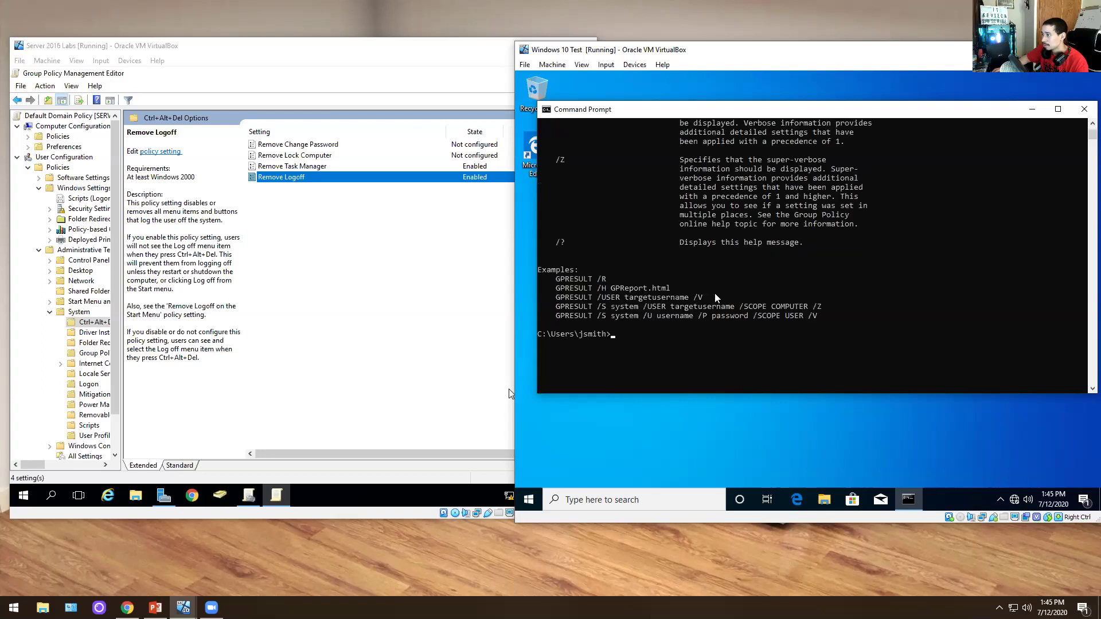
- Run gpresult /r and scroll through the RSoP summary showing Default Domain Policy applied
{"action": "key", "text": "Up"}
{"action": "type", "text": "/r"}
{"action": "key", "text": "Return"}
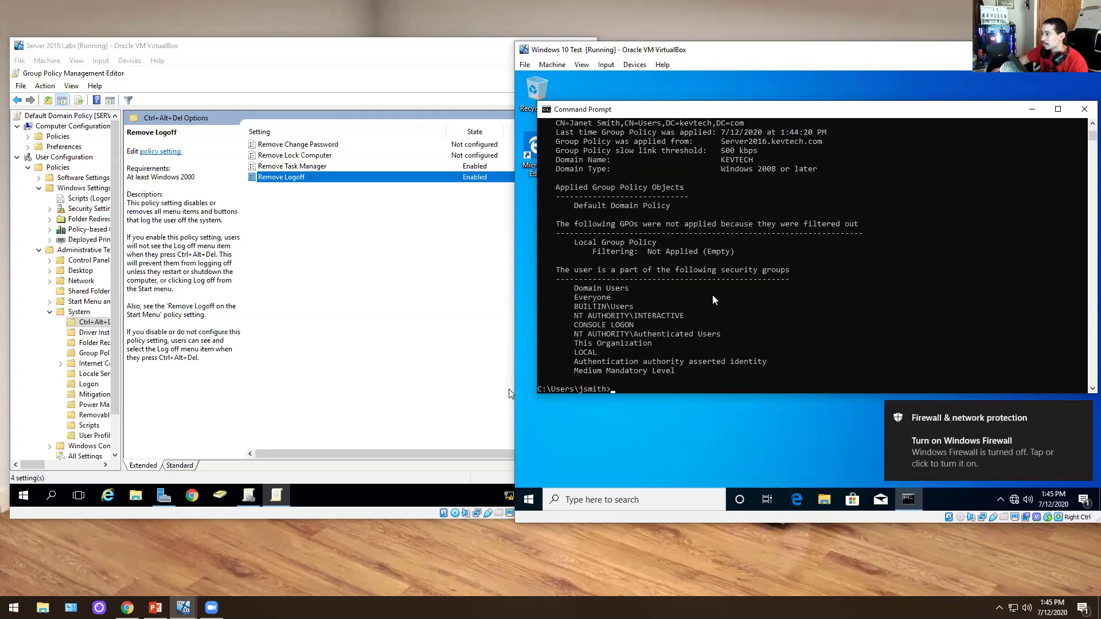
{"action": "scroll", "coordinate": [714, 299], "scroll_direction": "up", "scroll_amount": 2}
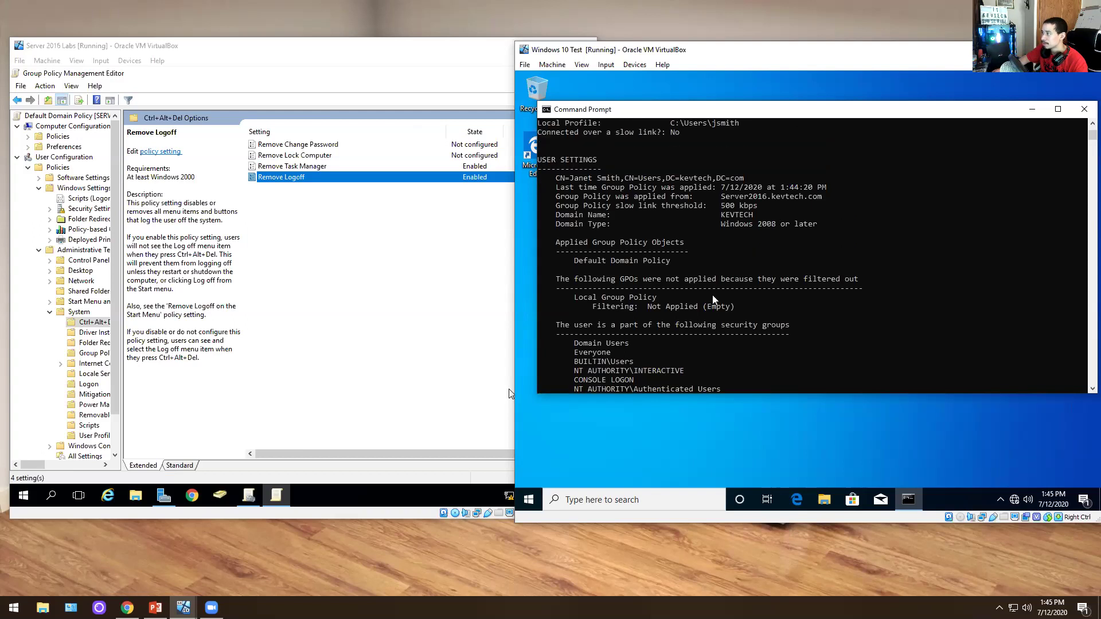
{"action": "scroll", "coordinate": [717, 300], "scroll_direction": "down", "scroll_amount": 4}
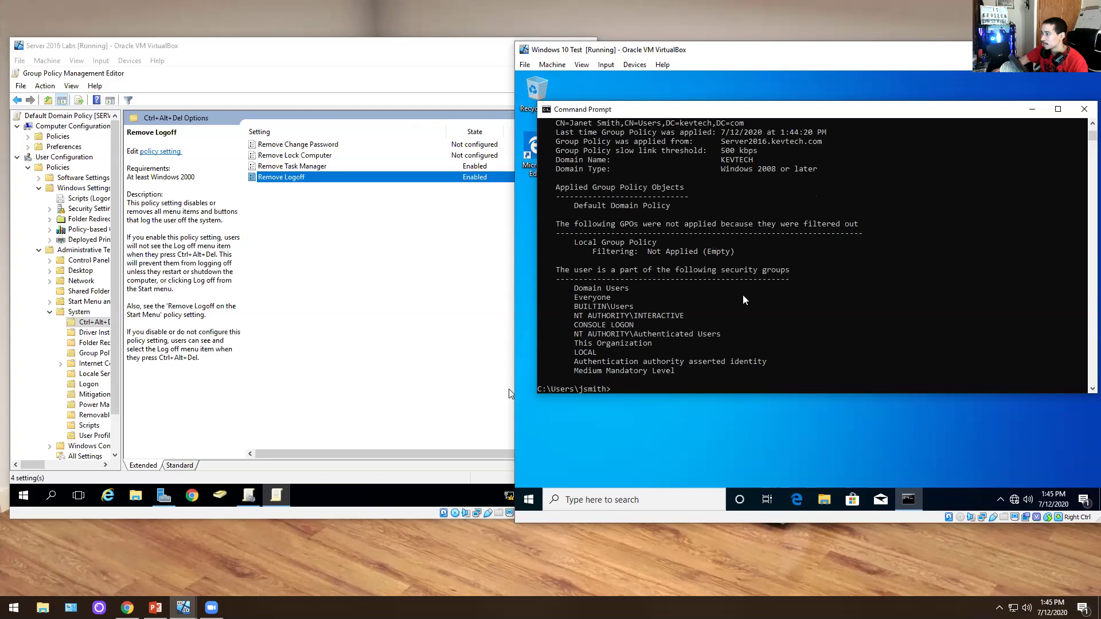
{"action": "scroll", "coordinate": [744, 299], "scroll_direction": "up", "scroll_amount": 4}
{"action": "scroll", "coordinate": [744, 300], "scroll_direction": "up", "scroll_amount": 12}
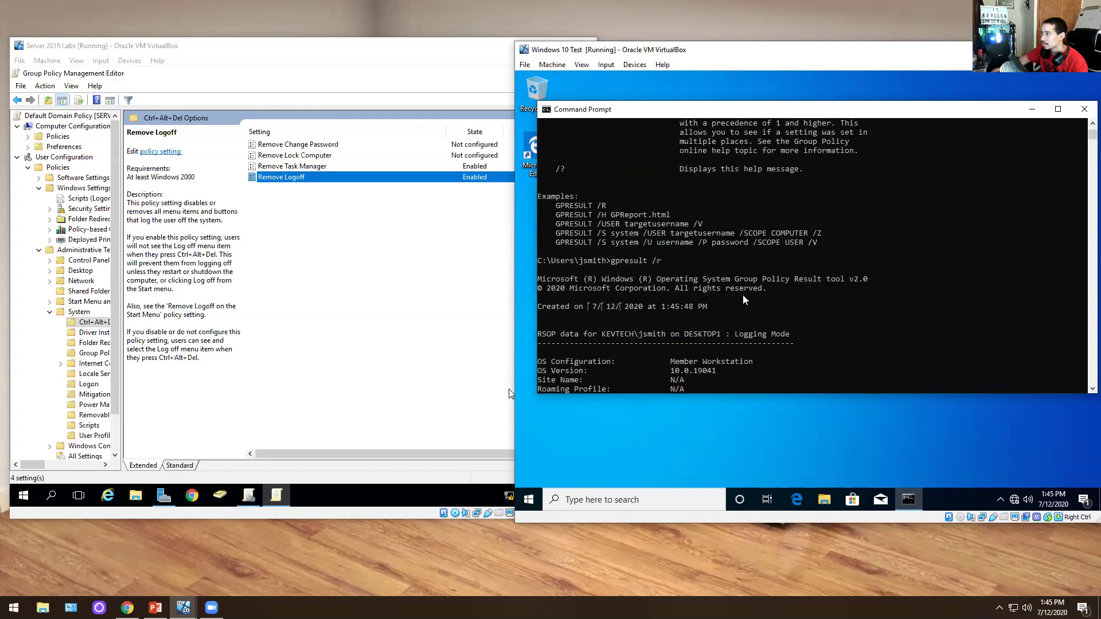
- Highlight the GPRESULT examples, including /USER targetusername, while scrolling the console output
{"action": "left_click_drag", "start_coordinate": [651, 300], "coordinate": [593, 312]}
{"action": "left_click", "coordinate": [667, 306]}
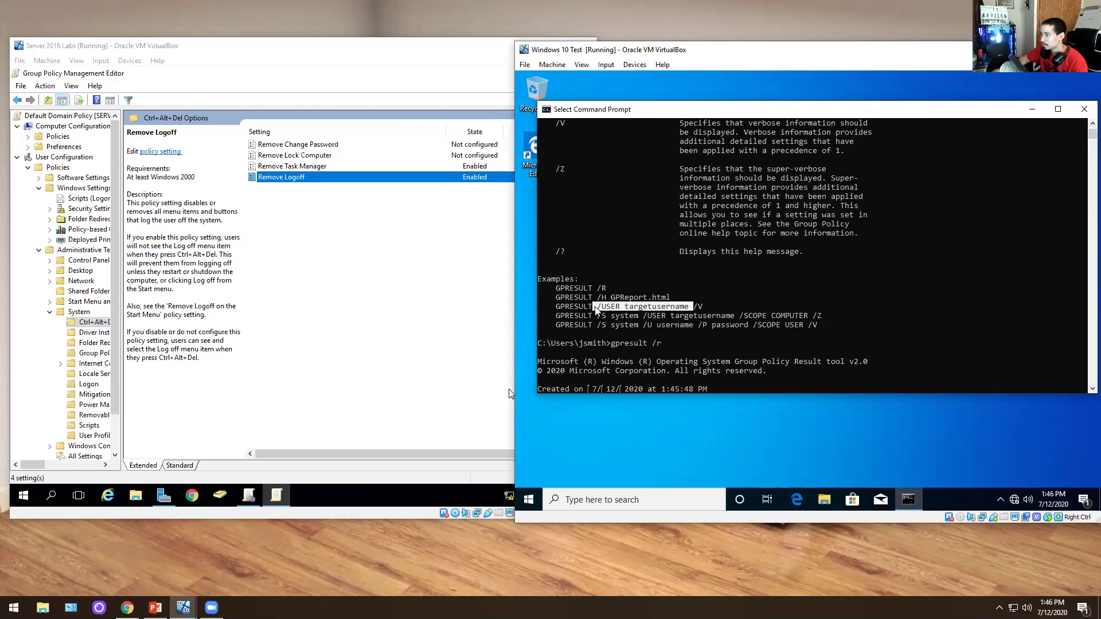
{"action": "left_click_drag", "start_coordinate": [749, 317], "coordinate": [621, 330]}
{"action": "left_click", "coordinate": [622, 330]}
{"action": "scroll", "coordinate": [716, 302], "scroll_direction": "down", "scroll_amount": 14}
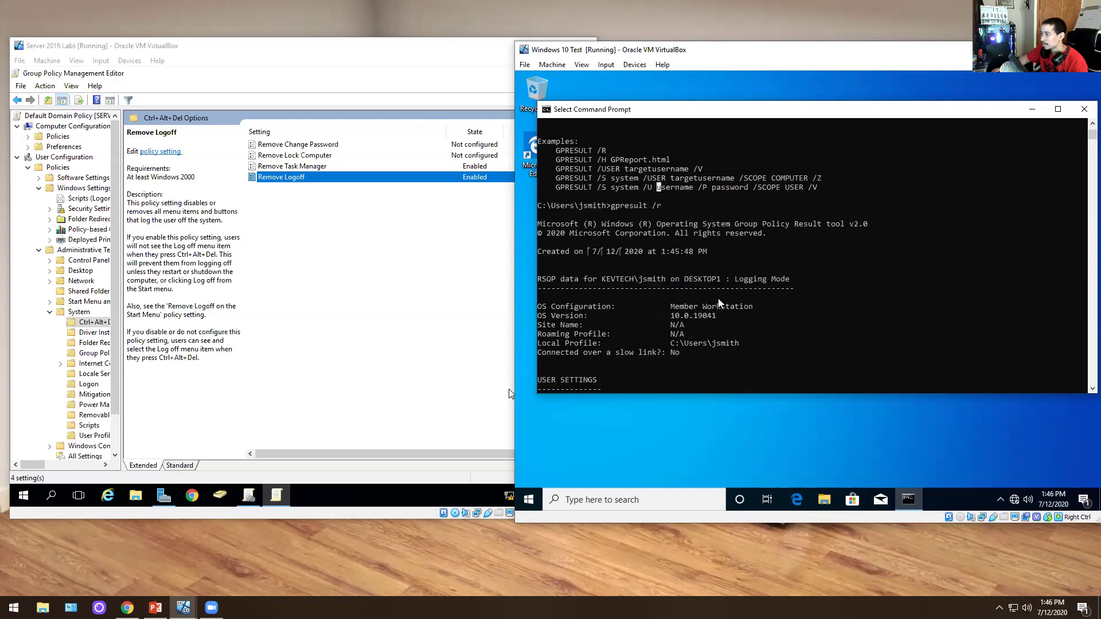
{"action": "scroll", "coordinate": [718, 302], "scroll_direction": "down", "scroll_amount": 6}
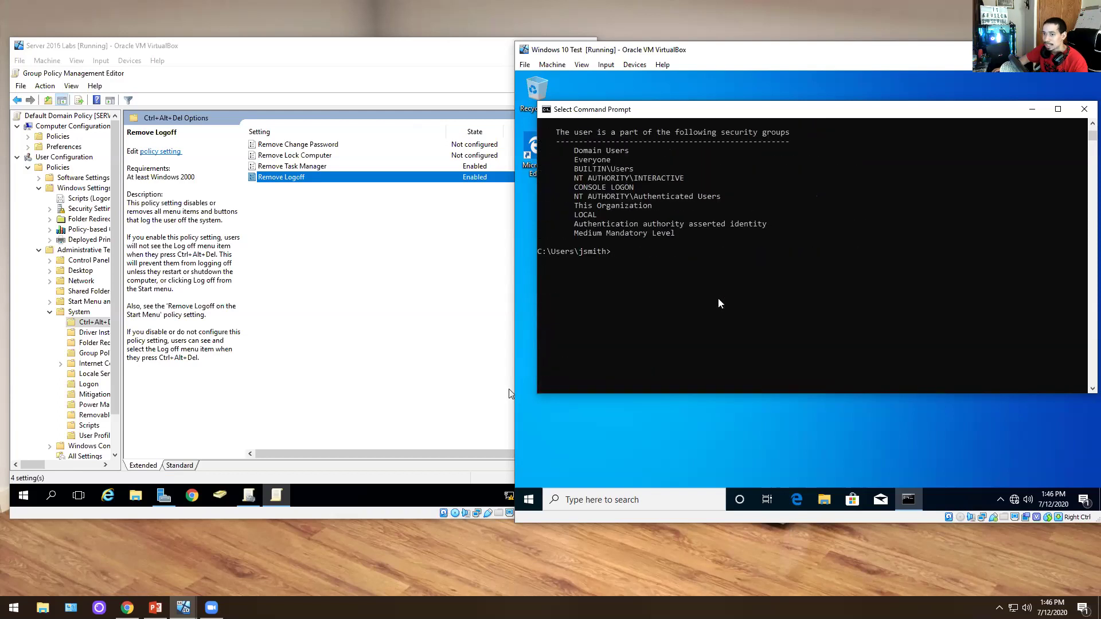
{"action": "scroll", "coordinate": [719, 303], "scroll_direction": "up", "scroll_amount": 1}
- Try gpresult help and gpresult /help, then display gpresult /? help and scroll through it
{"action": "type", "text": "gpresult h"}
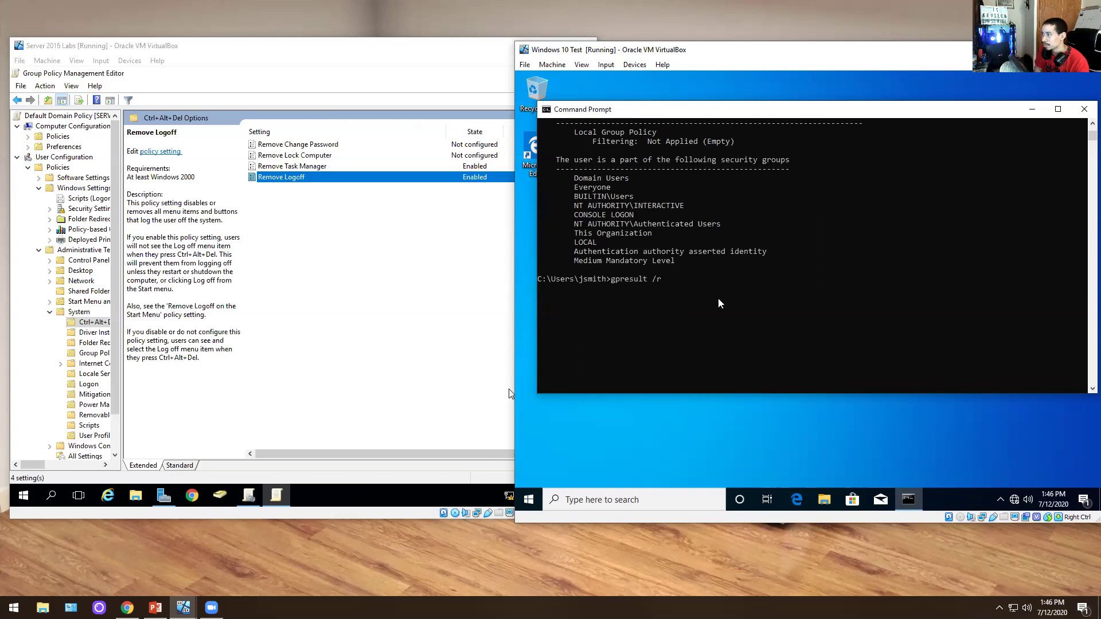
{"action": "type", "text": "elp"}
{"action": "key", "text": "Return"}
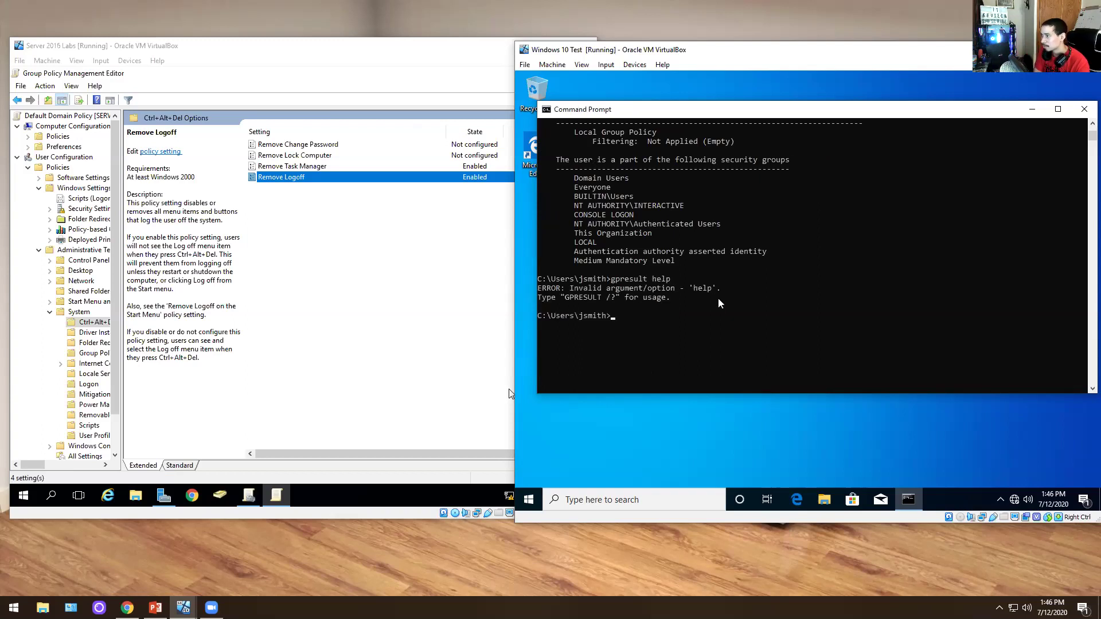
{"action": "key", "text": "Up"}
{"action": "key", "text": "BackSpace"}
{"action": "key", "text": "BackSpace"}
{"action": "key", "text": "BackSpace"}
{"action": "key", "text": "BackSpace"}
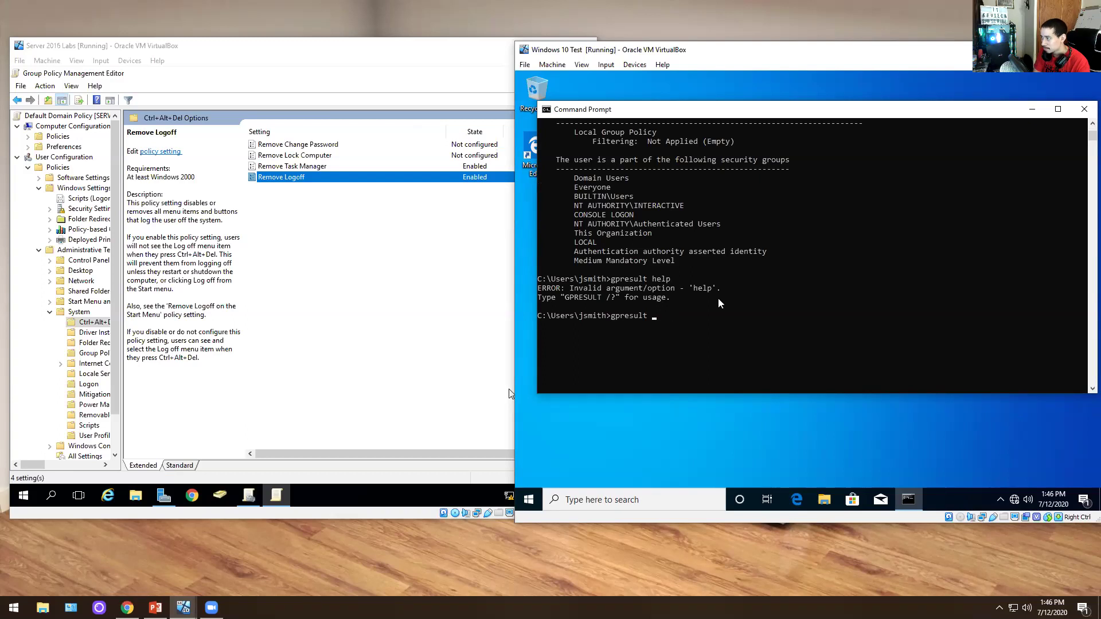
{"action": "type", "text": "/help"}
{"action": "key", "text": "Return"}
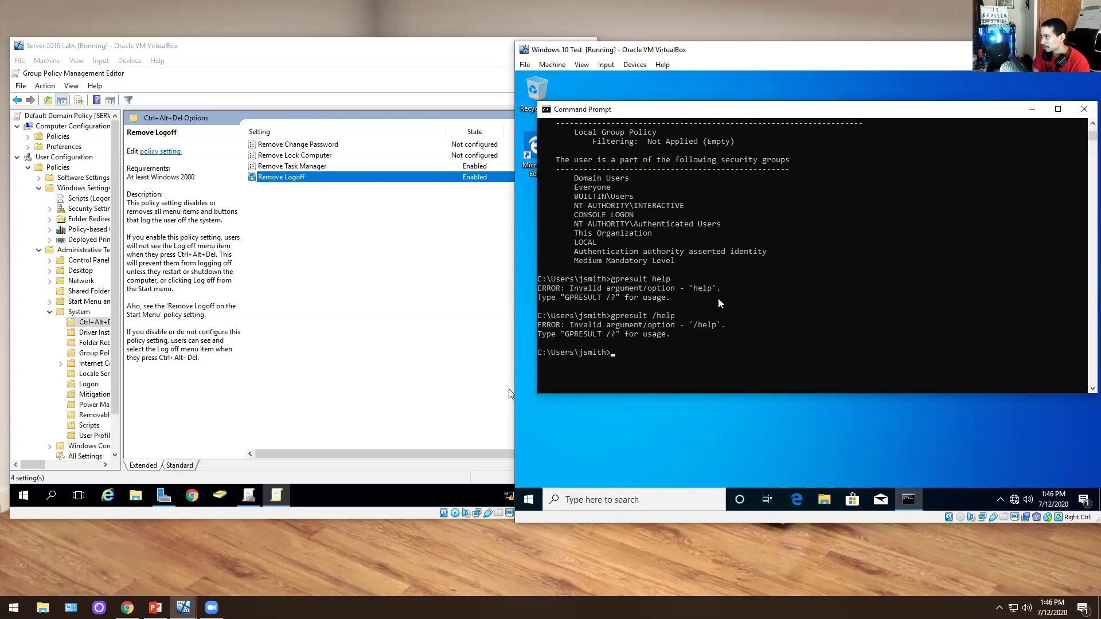
{"action": "key", "text": "Up"}
{"action": "key", "text": "BackSpace"}
{"action": "key", "text": "BackSpace"}
{"action": "key", "text": "BackSpace"}
{"action": "key", "text": "BackSpace"}
{"action": "key", "text": "BackSpace"}
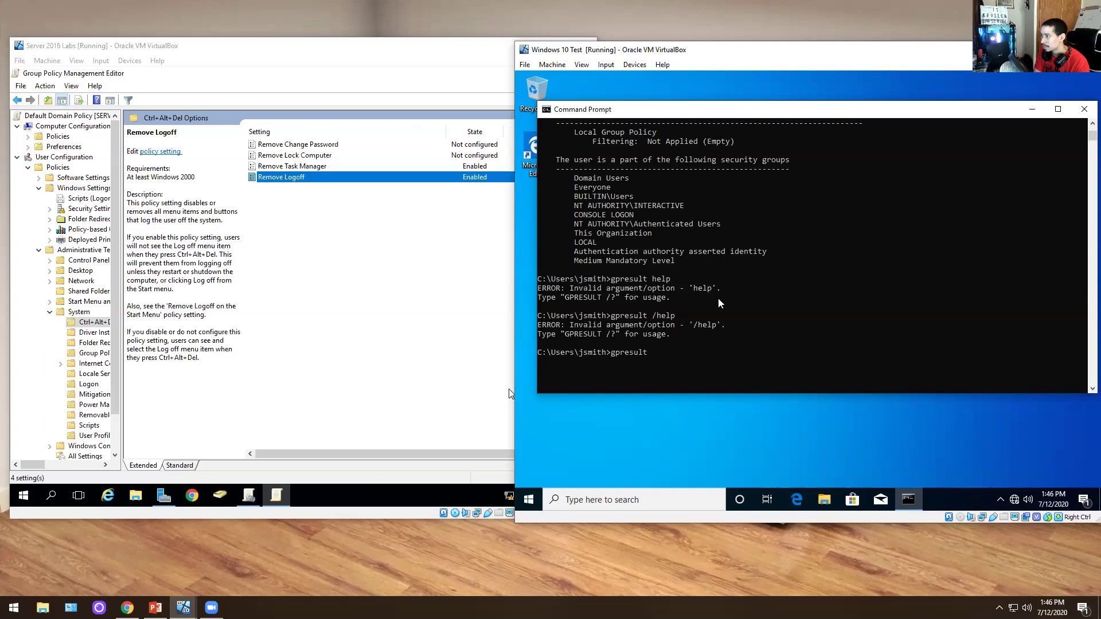
{"action": "type", "text": "/?"}
{"action": "key", "text": "Return"}
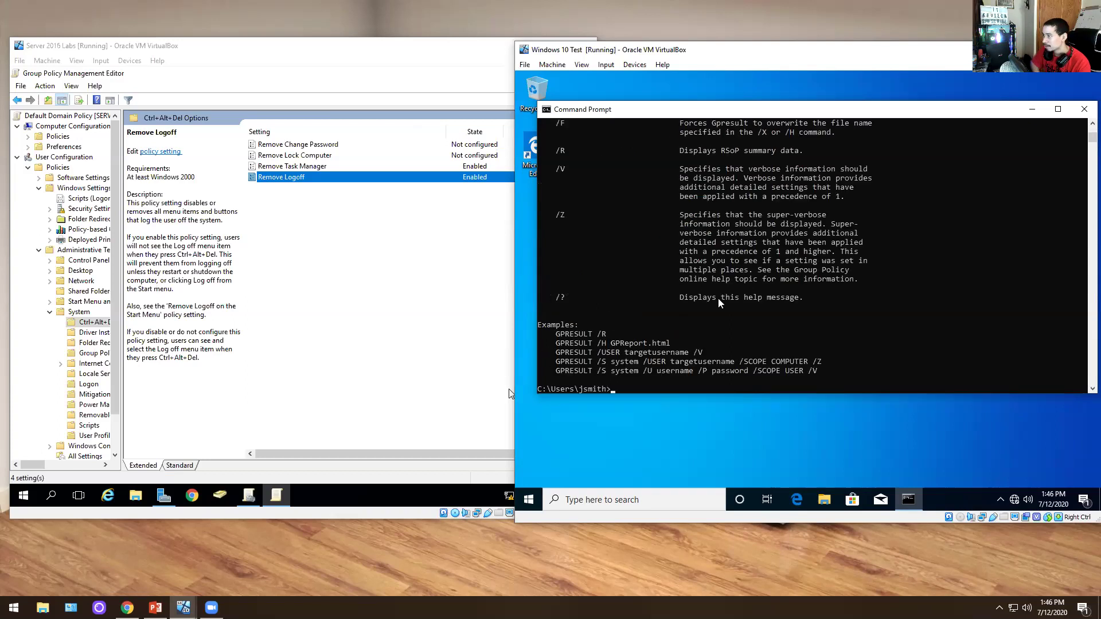
{"action": "scroll", "coordinate": [720, 302], "scroll_direction": "up", "scroll_amount": 12}
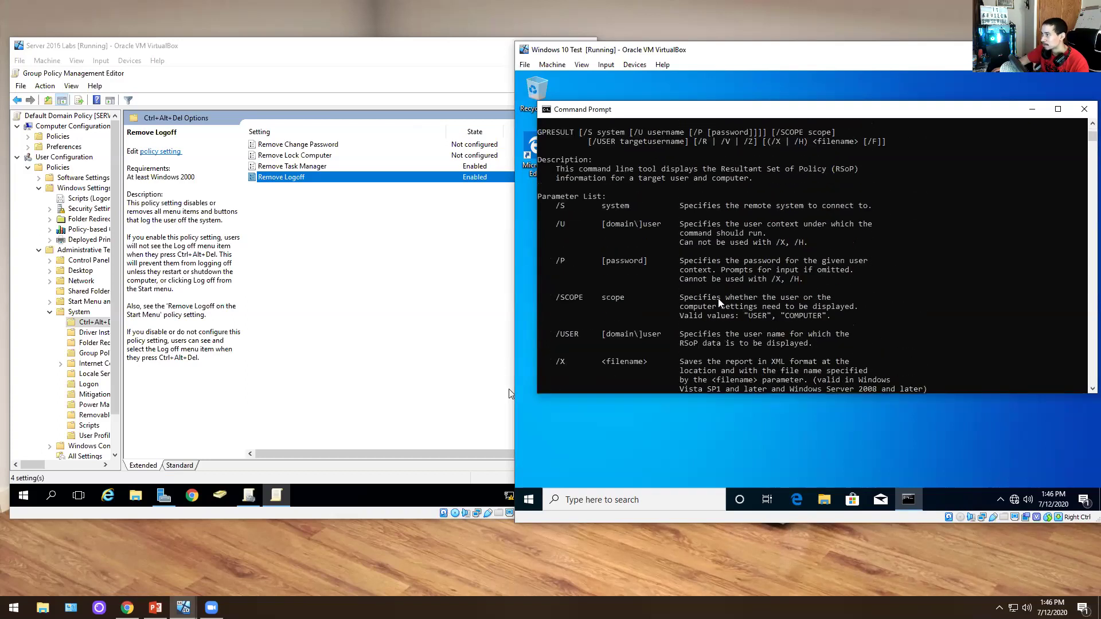
{"action": "scroll", "coordinate": [720, 302], "scroll_direction": "down", "scroll_amount": 12}
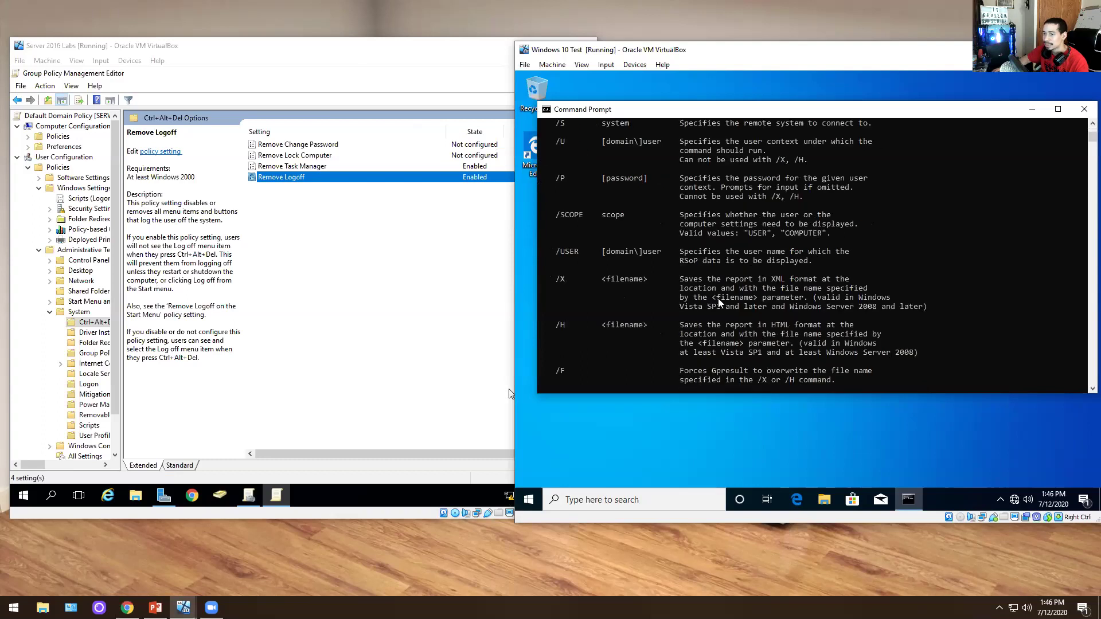
{"action": "scroll", "coordinate": [719, 303], "scroll_direction": "up", "scroll_amount": 15}
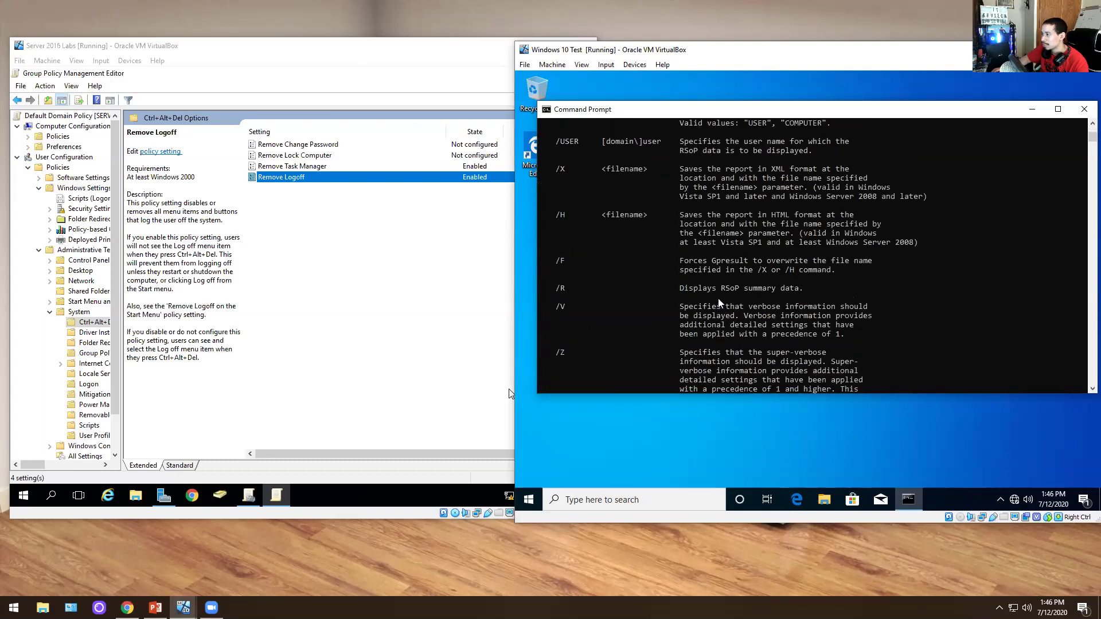
{"action": "scroll", "coordinate": [720, 302], "scroll_direction": "down", "scroll_amount": 12}
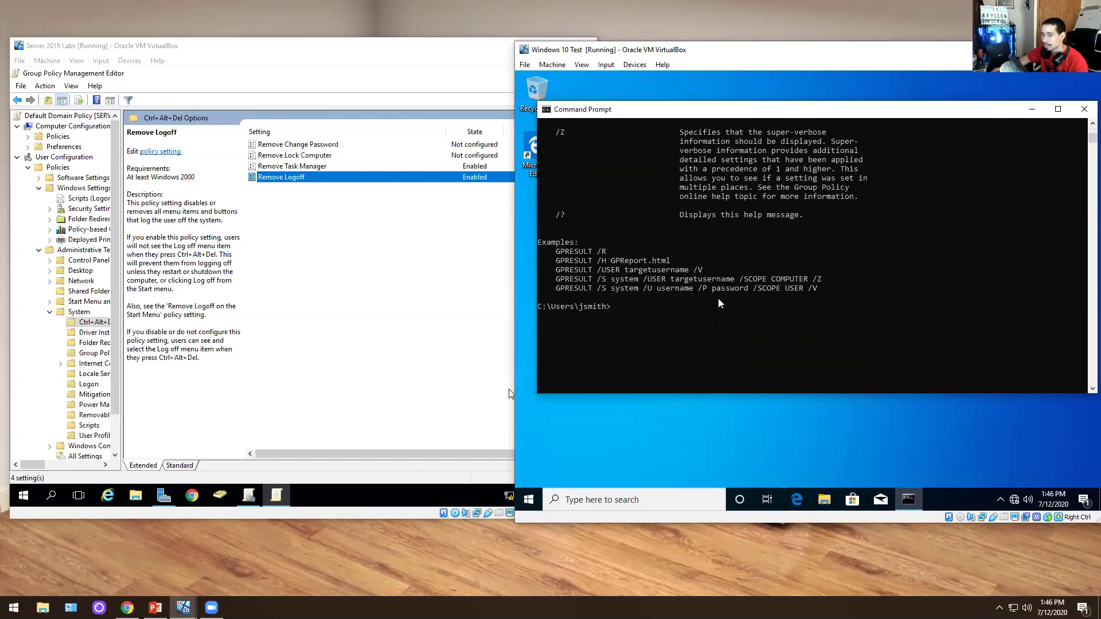
- Run ipconfig help and scroll through its output
{"action": "type", "text": "ipconfig help"}
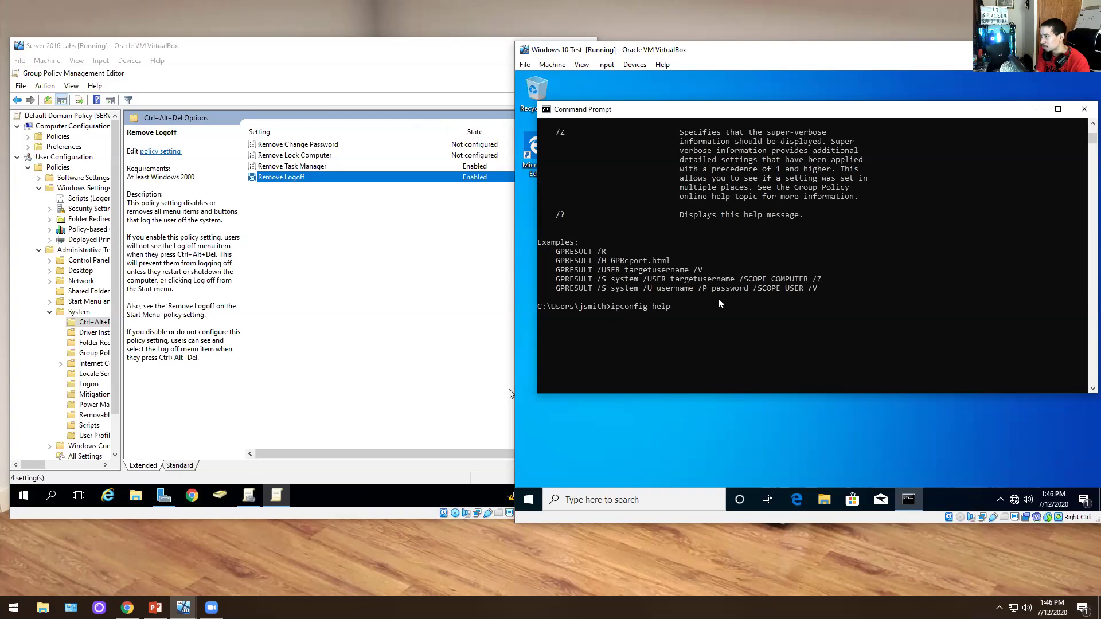
{"action": "key", "text": "Return"}
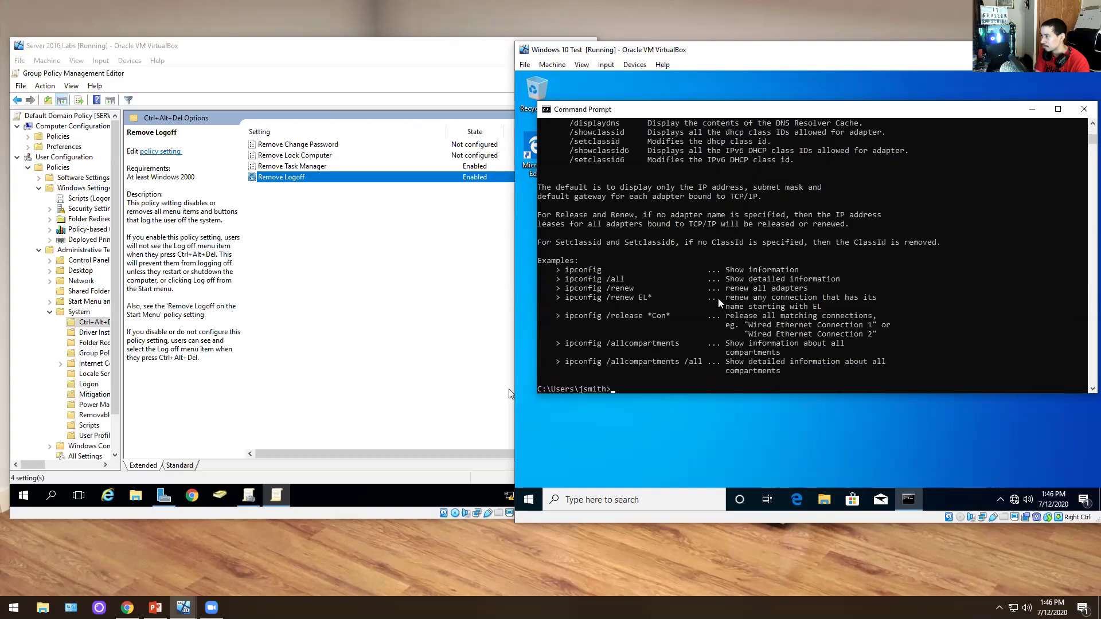
{"action": "scroll", "coordinate": [720, 303], "scroll_direction": "down", "scroll_amount": 2}
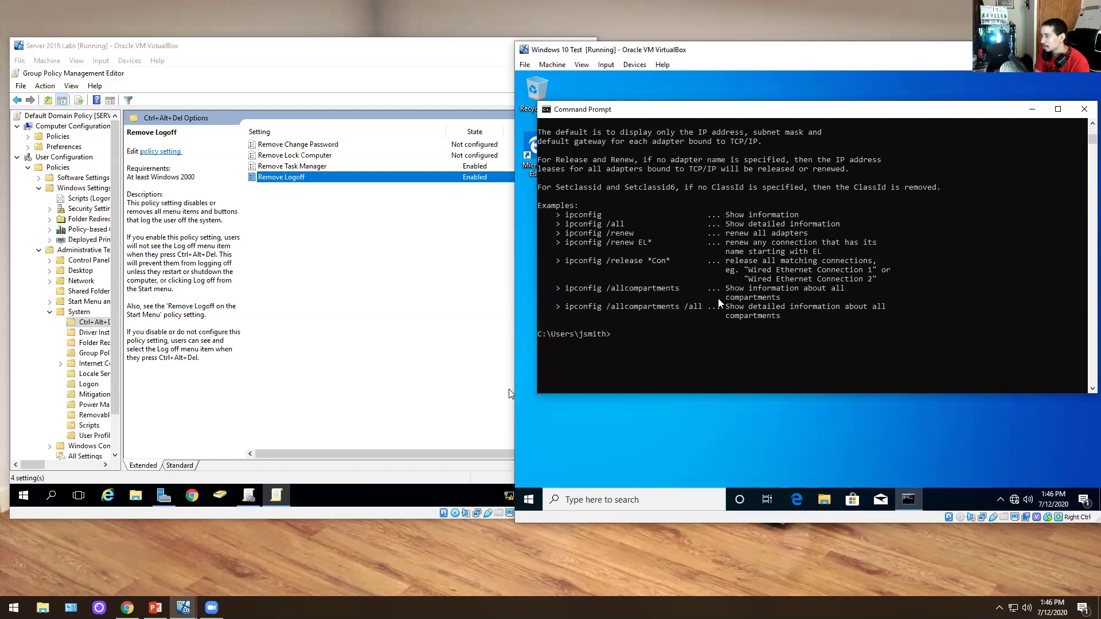
- Run ping help, then ping with the help switch, and scroll through ping's usage and options
{"action": "type", "text": "ping help"}
{"action": "key", "text": "Return"}
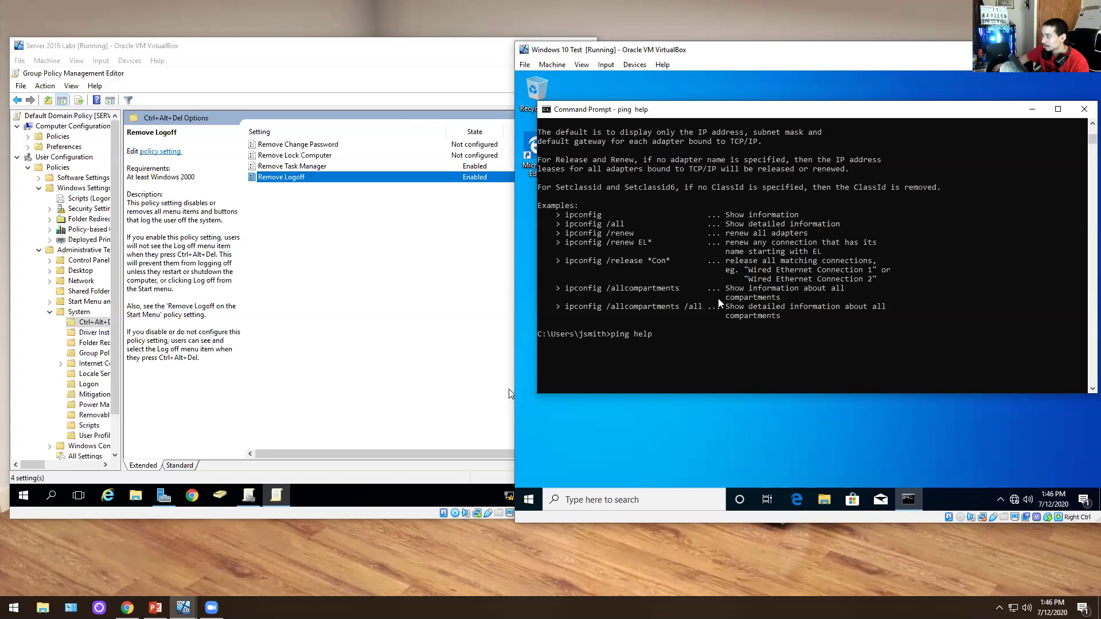
{"action": "type", "text": "ping help"}
{"action": "key", "text": "BackSpace"}
{"action": "key", "text": "BackSpace"}
{"action": "key", "text": "BackSpace"}
{"action": "key", "text": "BackSpace"}
{"action": "type", "text": "/h"}
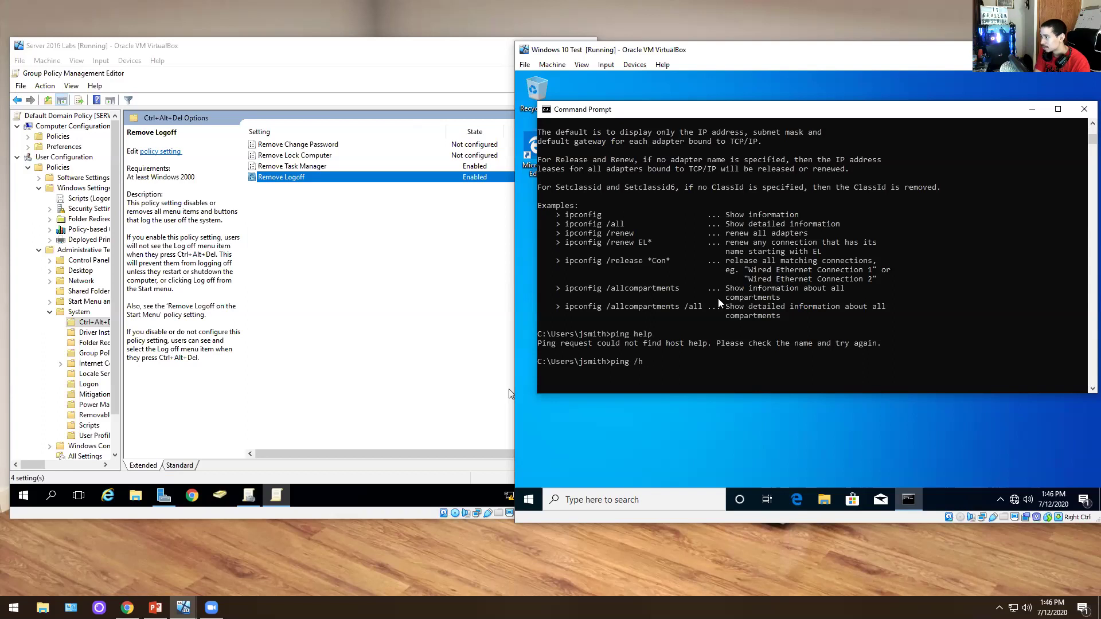
{"action": "key", "text": "Return"}
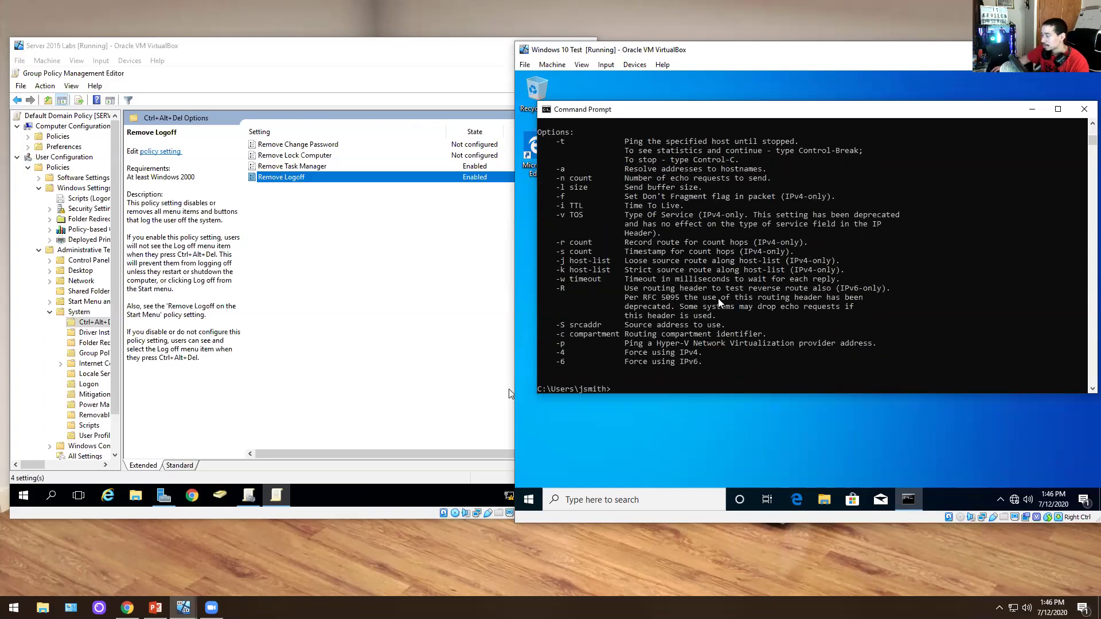
{"action": "scroll", "coordinate": [720, 302], "scroll_direction": "up", "scroll_amount": 3}
{"action": "scroll", "coordinate": [720, 302], "scroll_direction": "down", "scroll_amount": 2}
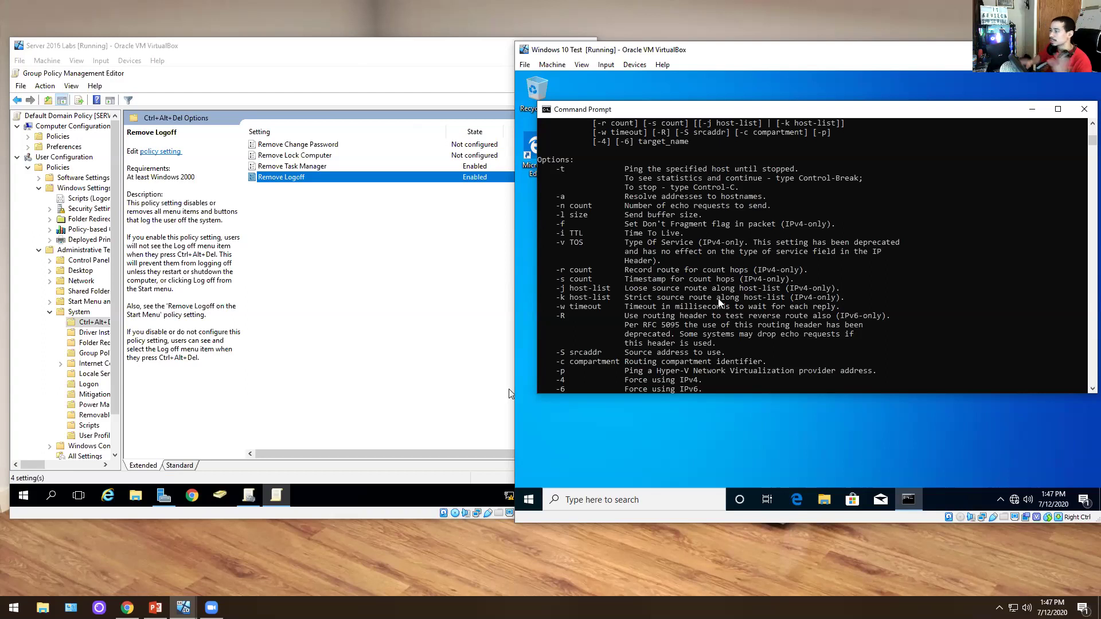
{"action": "scroll", "coordinate": [718, 303], "scroll_direction": "up", "scroll_amount": 3}
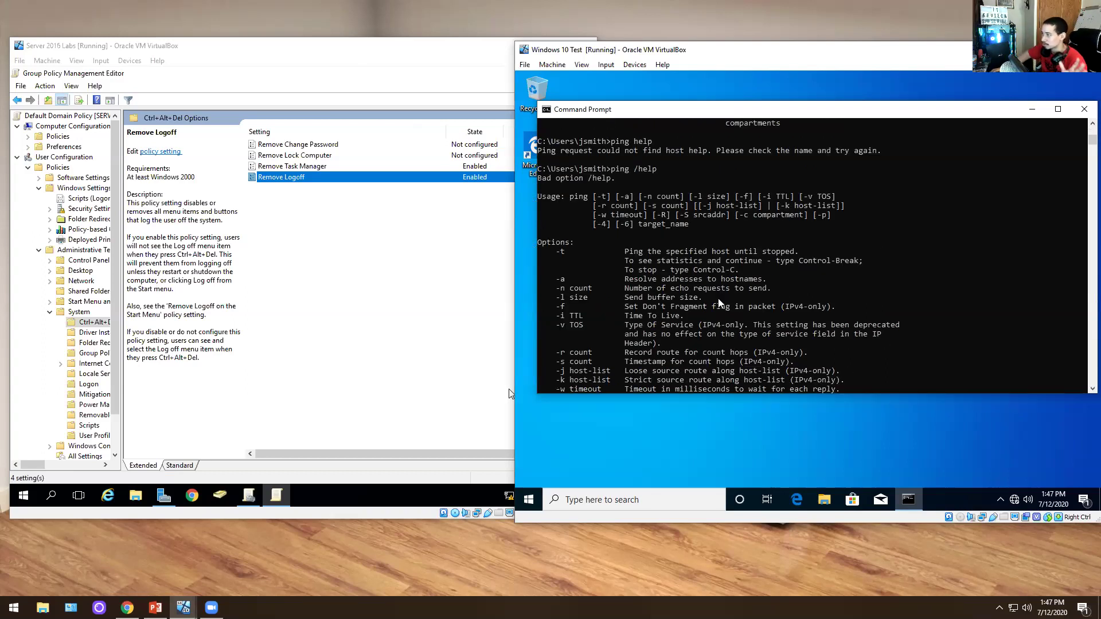
{"action": "scroll", "coordinate": [717, 302], "scroll_direction": "down", "scroll_amount": 9}
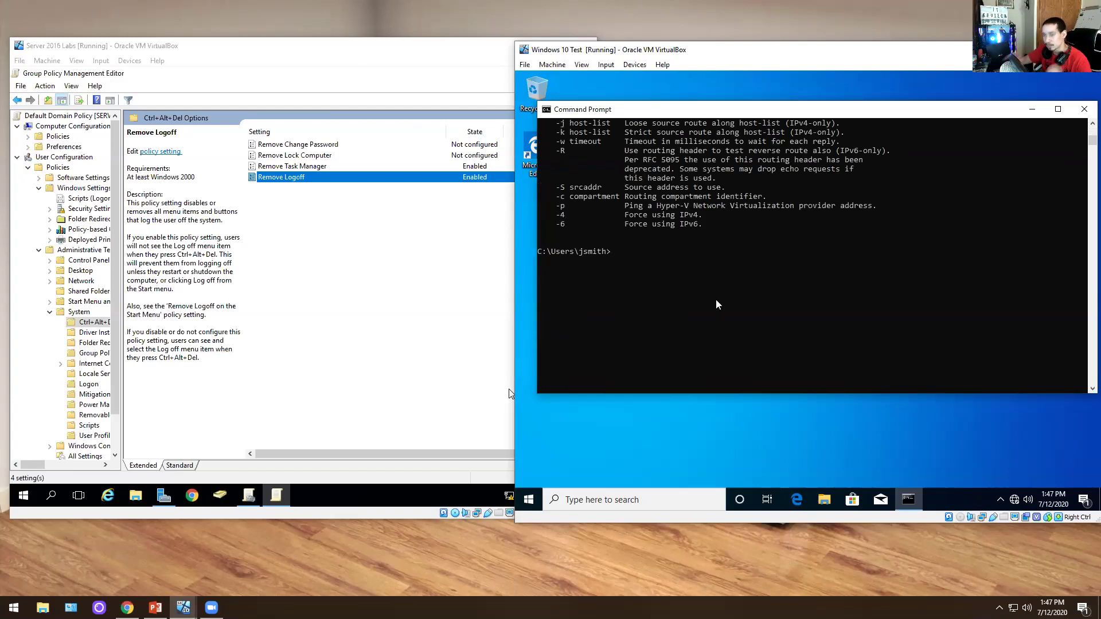
- Show gpresult /? help, then run gpupdate /force until computer and user policies update successfully
{"action": "type", "text": "gpresult /?"}
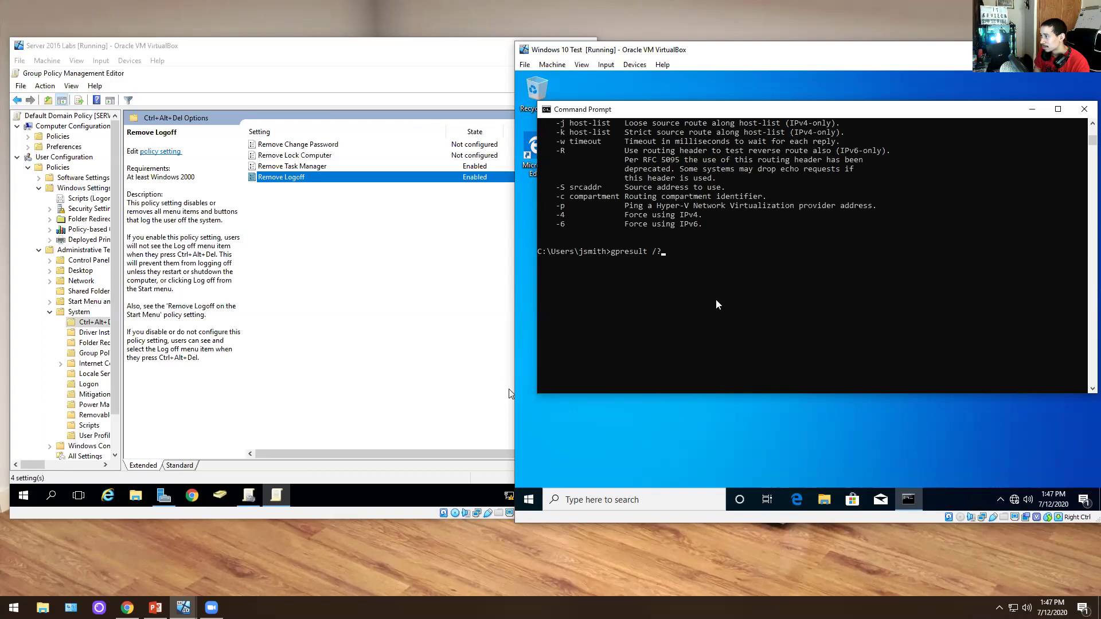
{"action": "key", "text": "BackSpace"}
{"action": "type", "text": "help"}
{"action": "key", "text": "Left"}
{"action": "key", "text": "Left"}
{"action": "key", "text": "Left"}
{"action": "key", "text": "Left"}
{"action": "key", "text": "BackSpace"}
{"action": "key", "text": "Delete"}
{"action": "key", "text": "Delete"}
{"action": "key", "text": "Delete"}
{"action": "key", "text": "Delete"}
{"action": "type", "text": "/?"}
{"action": "key", "text": "Return"}
{"action": "type", "text": "gpupdate /force"}
{"action": "key", "text": "Return"}
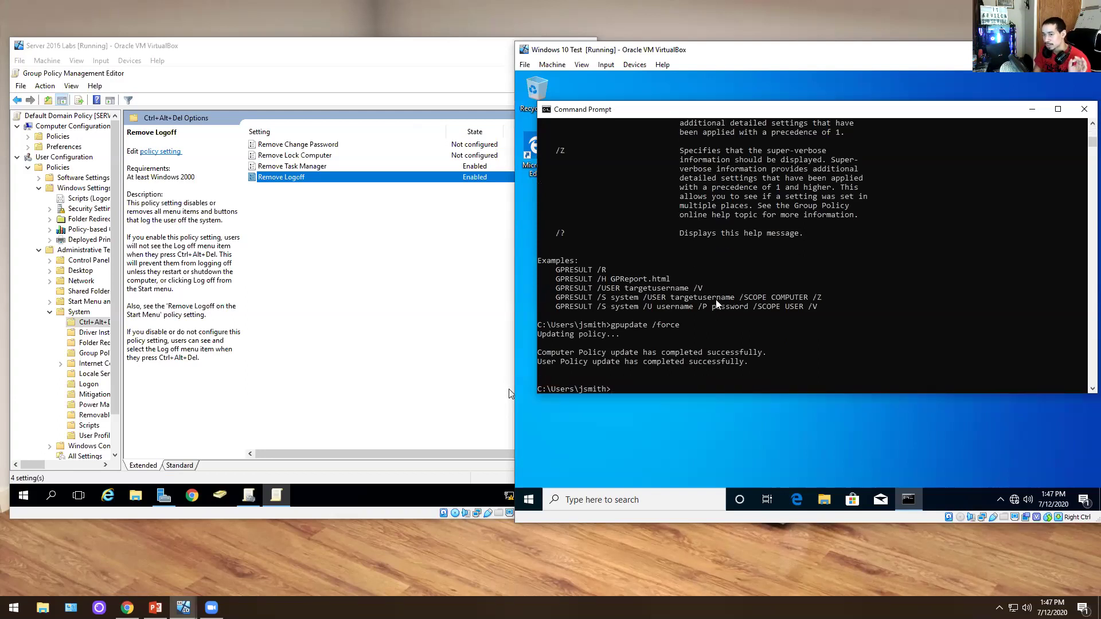
- Run gpupdate /? and scroll through the list of gpupdate options
{"action": "key", "text": "Up"}
{"action": "key", "text": "BackSpace"}
{"action": "key", "text": "BackSpace"}
{"action": "key", "text": "BackSpace"}
{"action": "key", "text": "BackSpace"}
{"action": "key", "text": "BackSpace"}
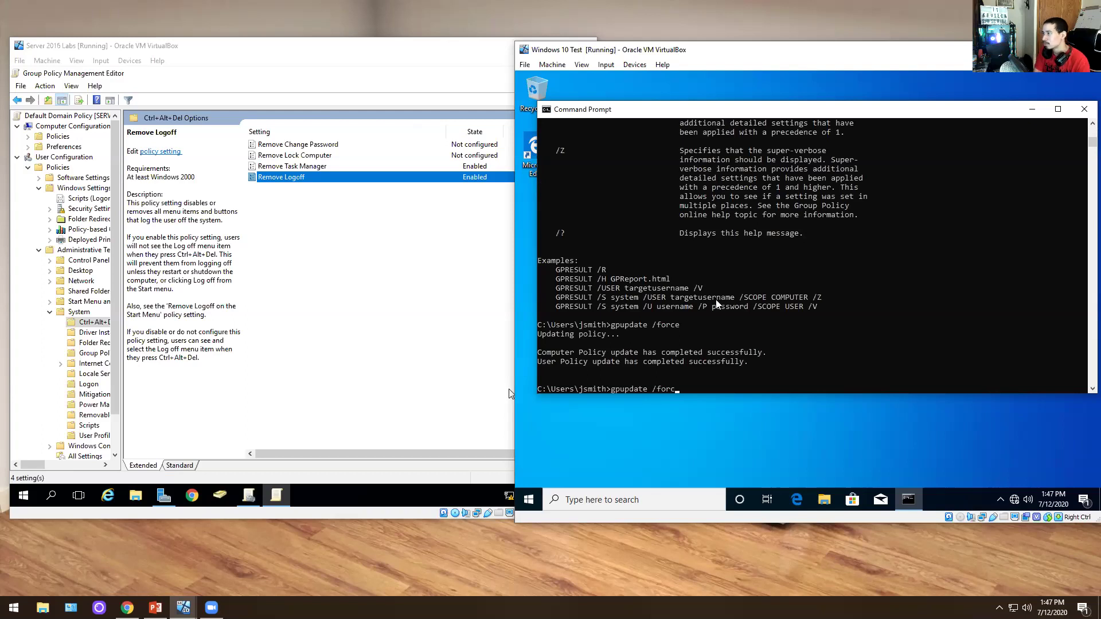
{"action": "type", "text": "?"}
{"action": "key", "text": "Return"}
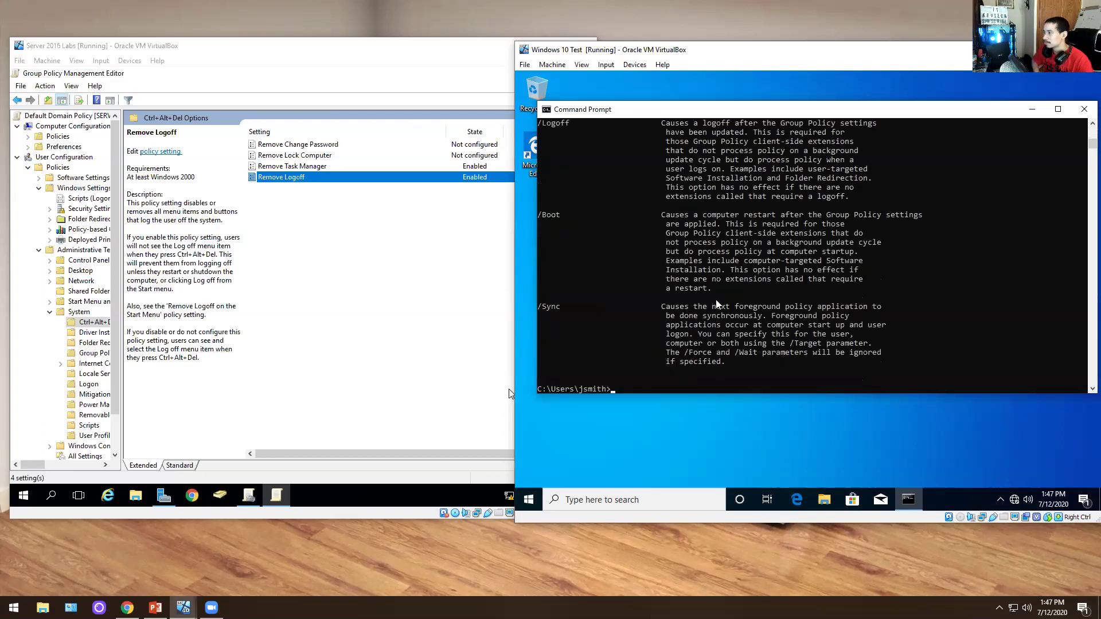
{"action": "scroll", "coordinate": [717, 304], "scroll_direction": "up", "scroll_amount": 14}
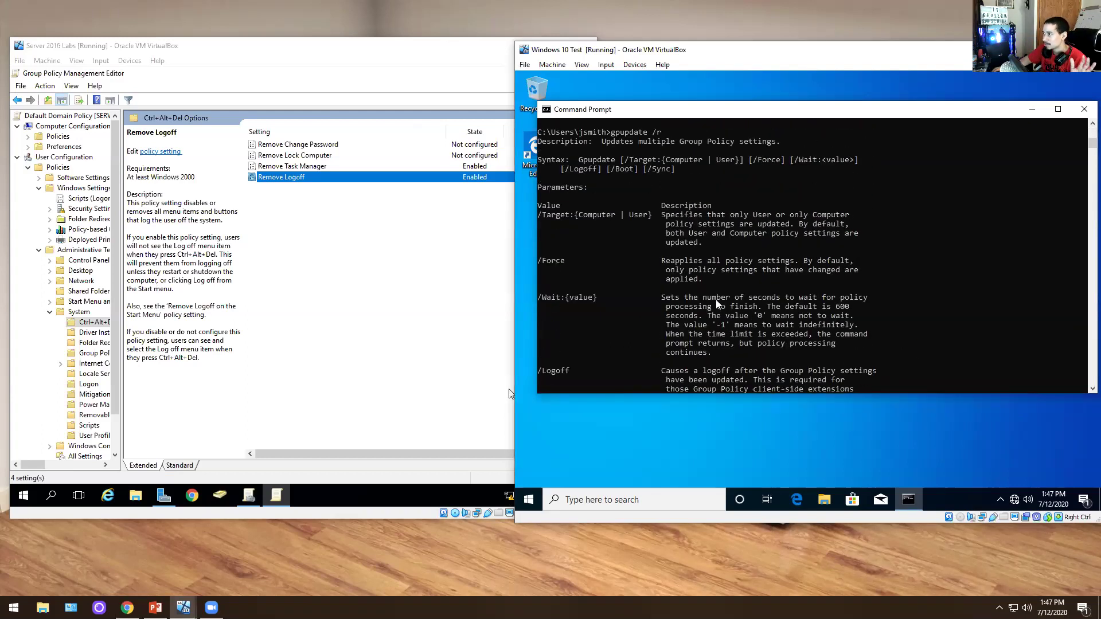
{"action": "scroll", "coordinate": [715, 303], "scroll_direction": "down", "scroll_amount": 10}
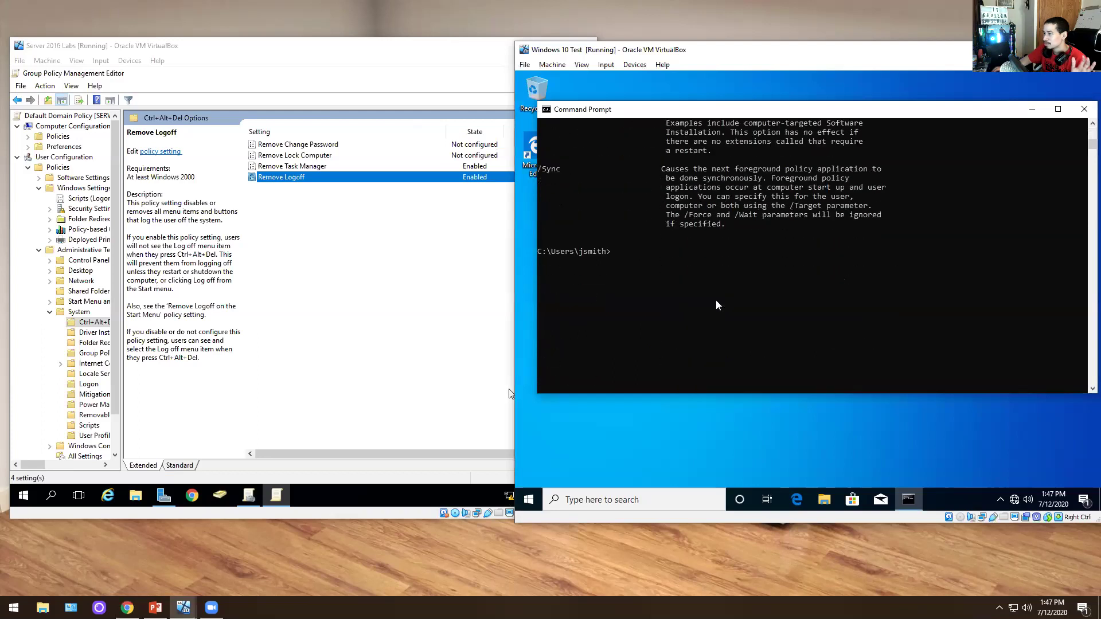
{"action": "scroll", "coordinate": [715, 304], "scroll_direction": "up", "scroll_amount": 15}
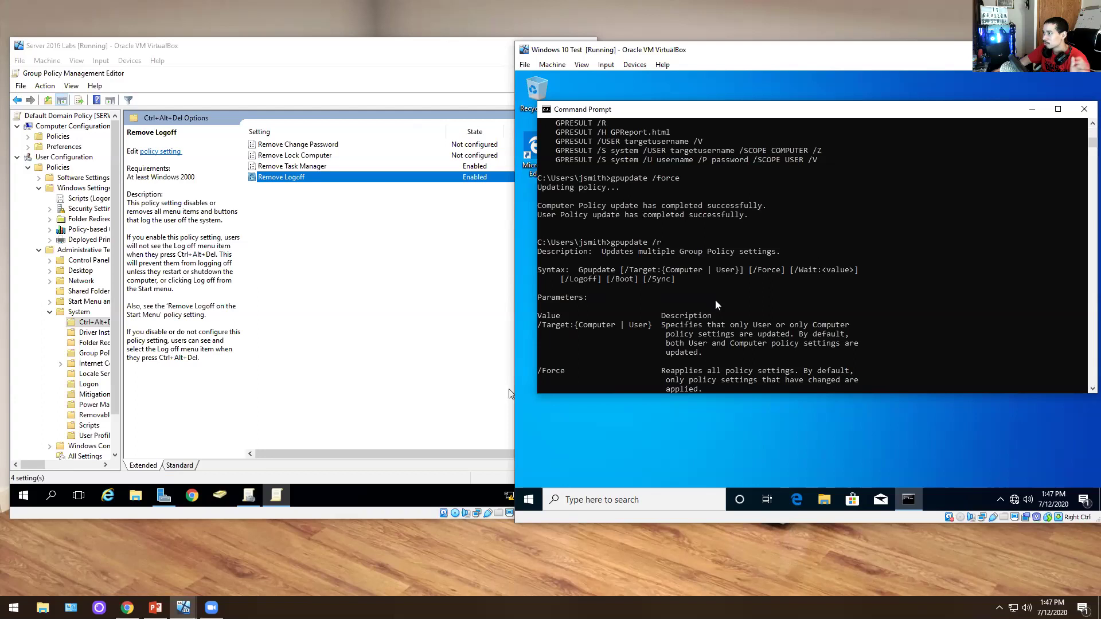
{"action": "scroll", "coordinate": [712, 308], "scroll_direction": "up", "scroll_amount": 4}
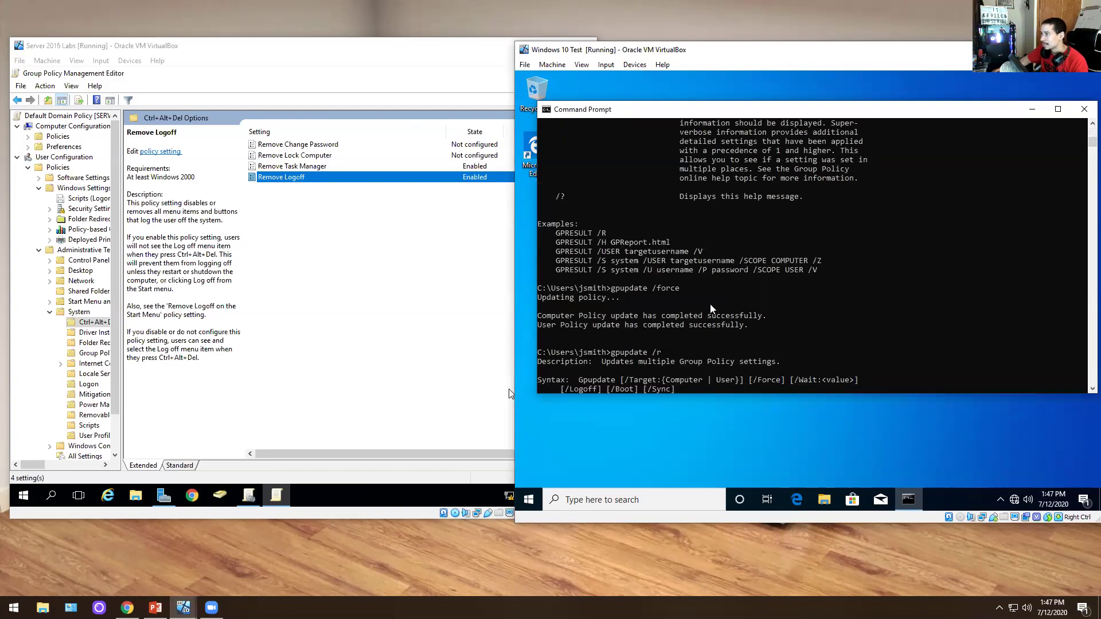
{"action": "scroll", "coordinate": [711, 310], "scroll_direction": "down", "scroll_amount": 15}
- Run gpresult /r and review Applied Group Policy Objects showing Default Domain Policy
{"action": "type", "text": "gp"}
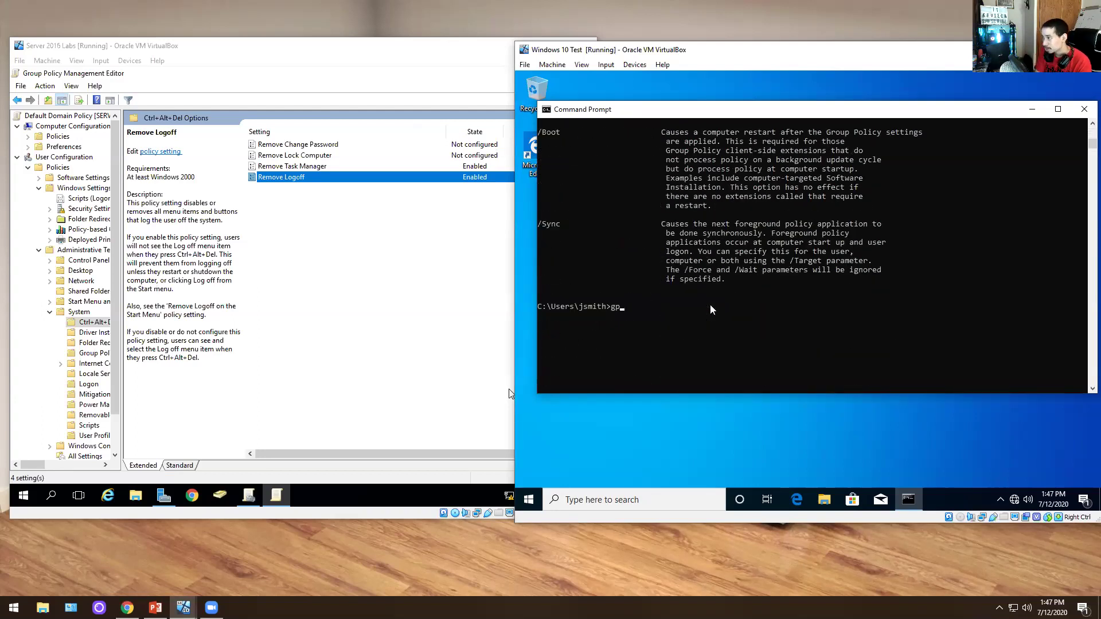
{"action": "type", "text": "result"}
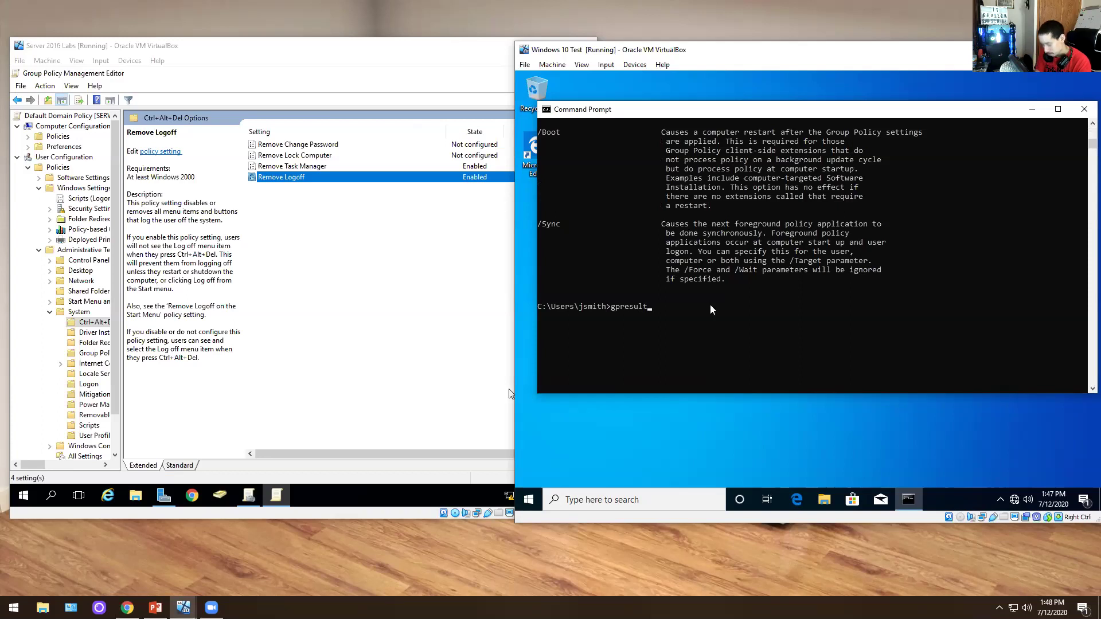
{"action": "type", "text": " /r"}
{"action": "key", "text": "Return"}
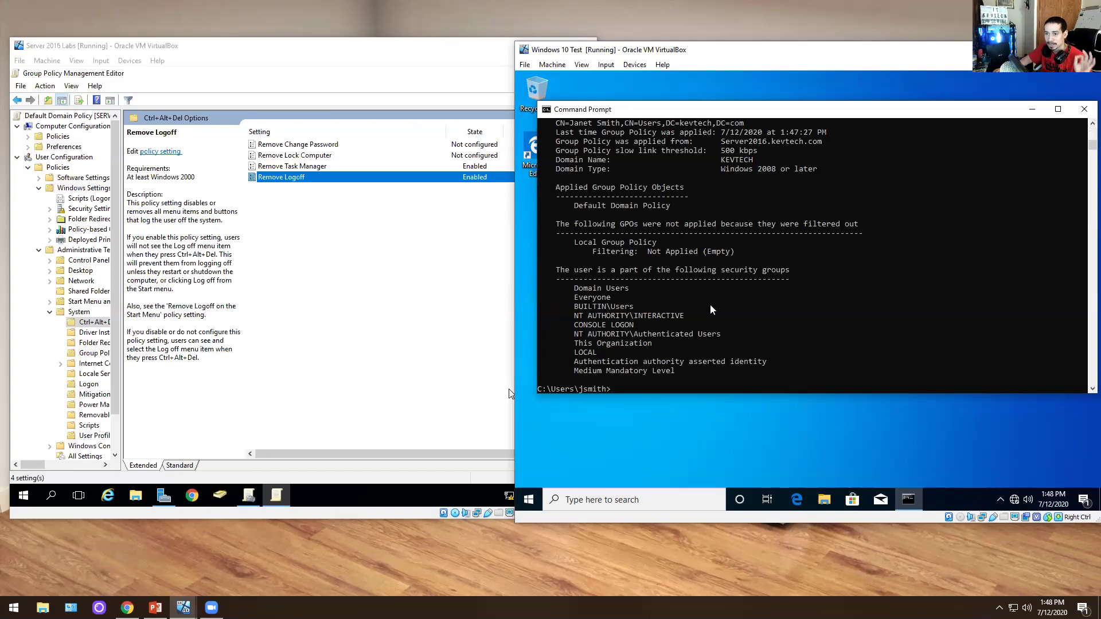
{"action": "scroll", "coordinate": [711, 309], "scroll_direction": "up", "scroll_amount": 3}
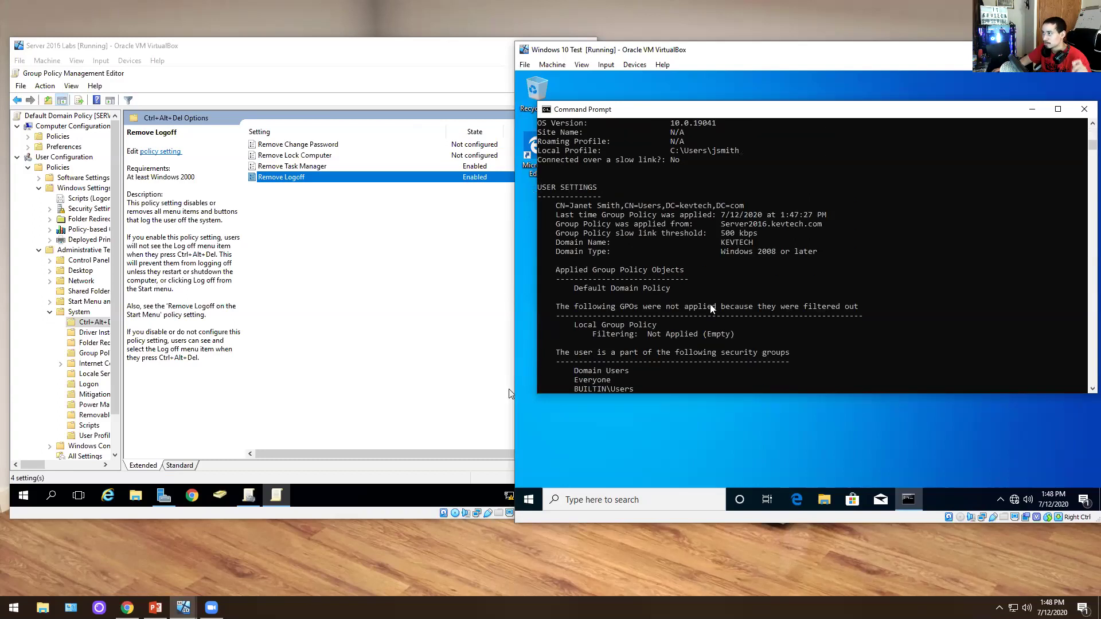
{"action": "scroll", "coordinate": [706, 308], "scroll_direction": "down", "scroll_amount": 3}
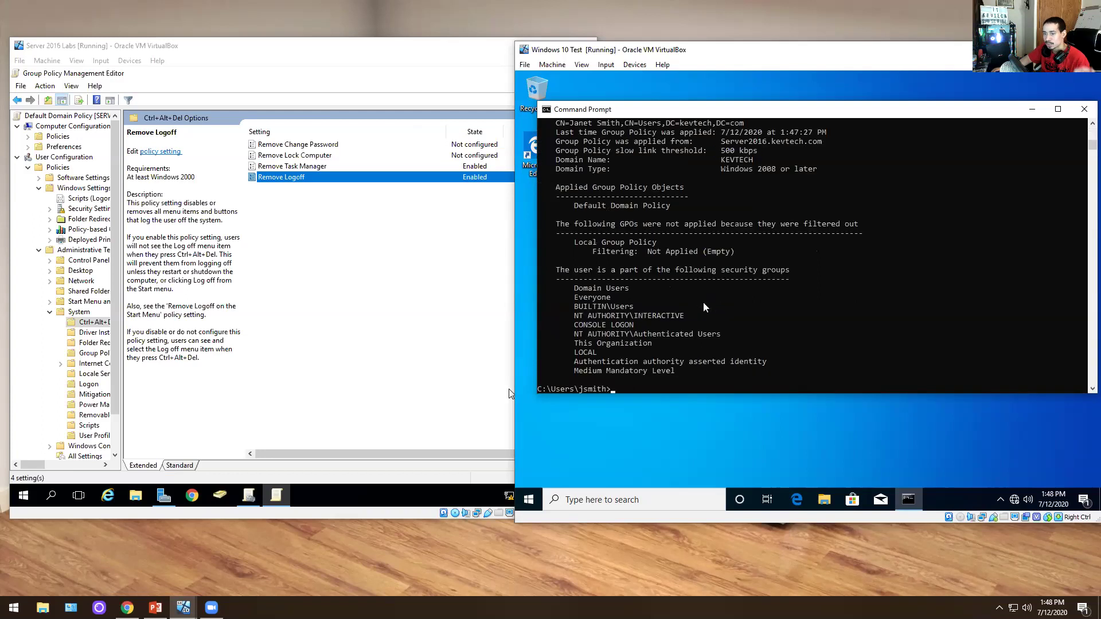
{"action": "scroll", "coordinate": [705, 308], "scroll_direction": "down", "scroll_amount": 1}
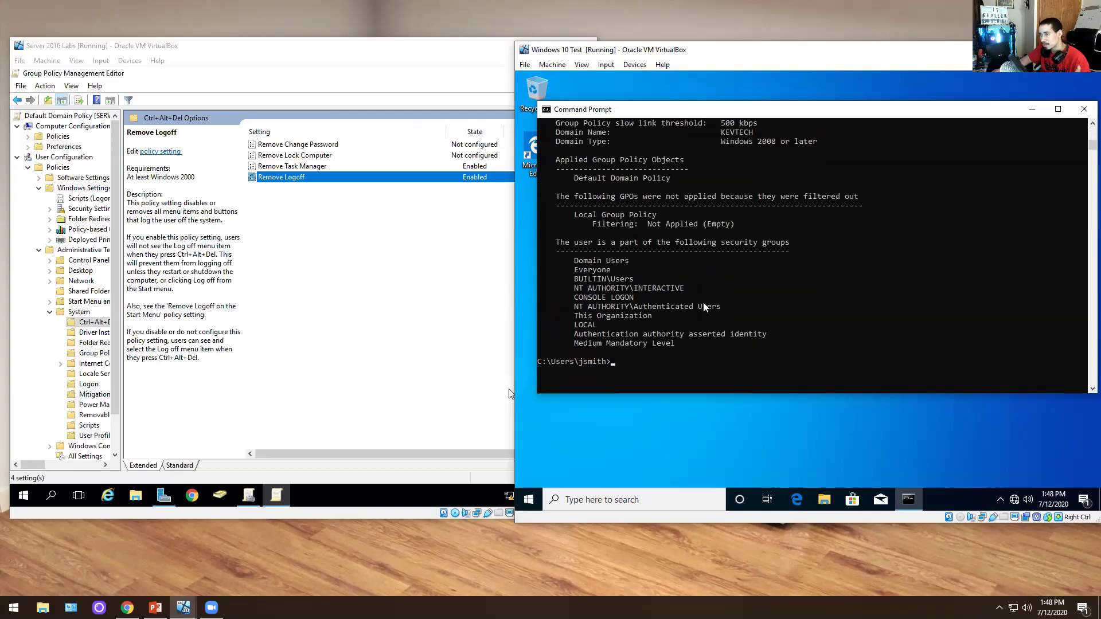
- Bring the Server 2016 VM forward and show Active Directory Users and Computers on kevtech.com's Users container
{"action": "left_click", "coordinate": [261, 334]}
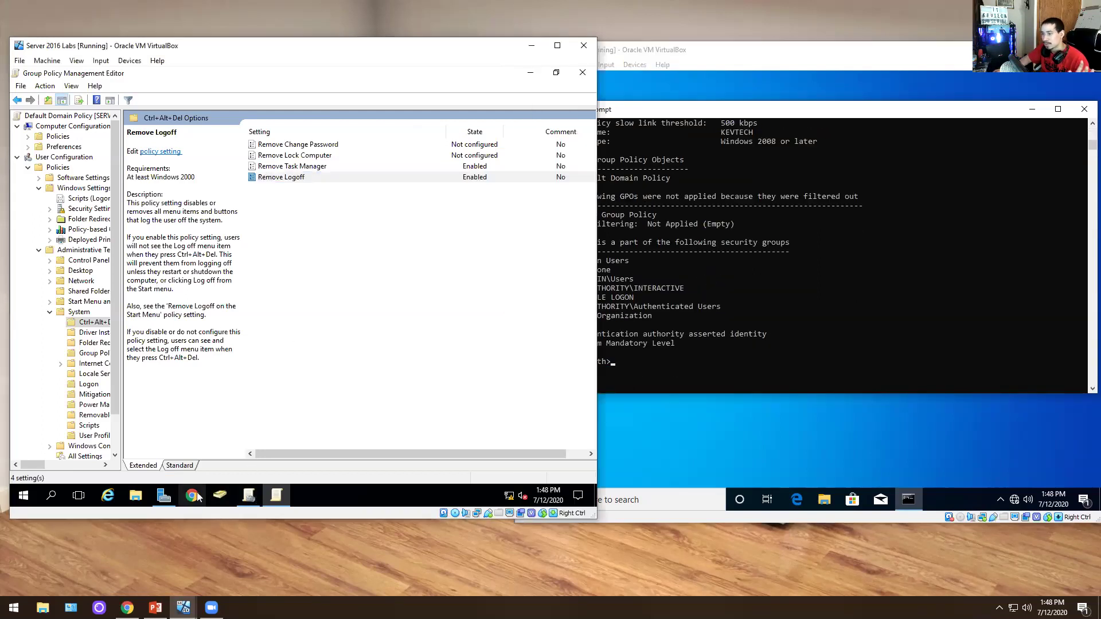
{"action": "left_click", "coordinate": [219, 495]}
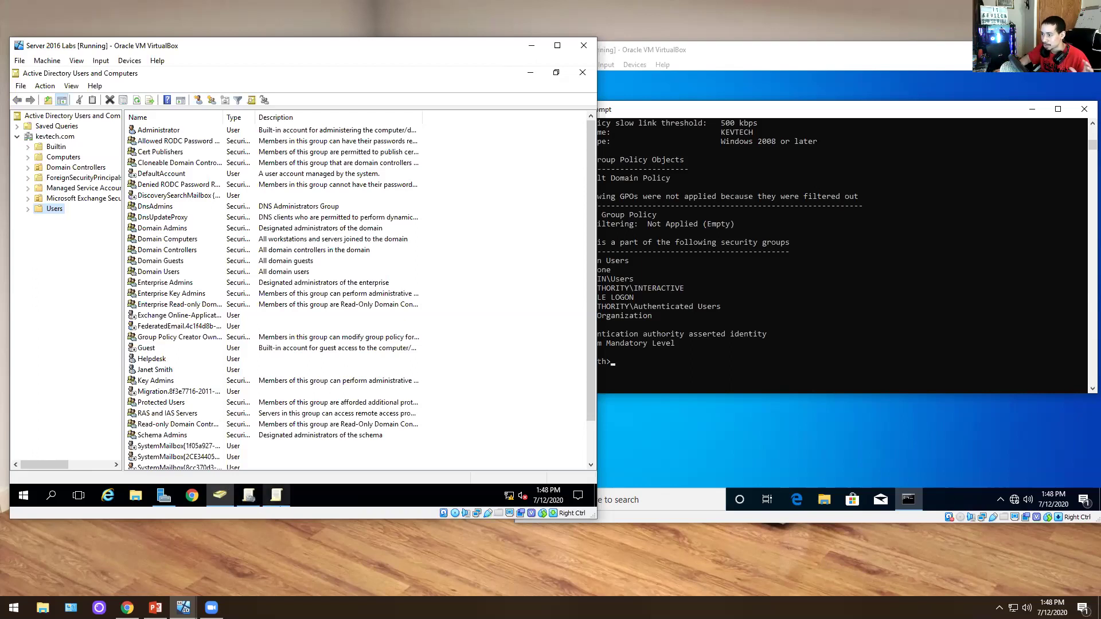
{"action": "left_click", "coordinate": [248, 496]}
{"action": "left_click", "coordinate": [250, 496]}
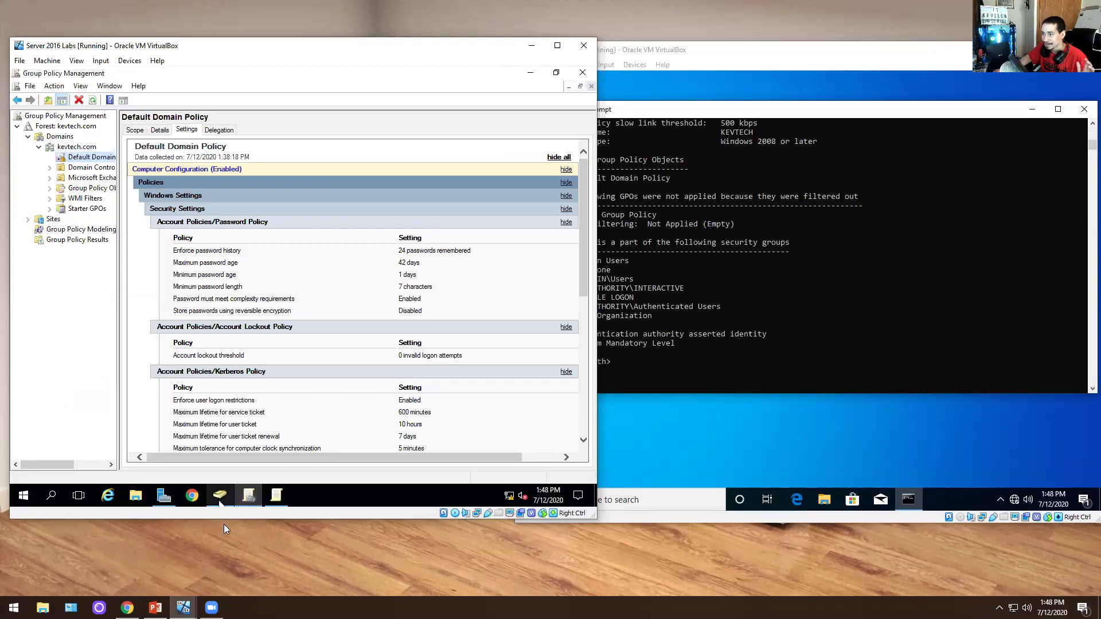
{"action": "left_click", "coordinate": [219, 495]}
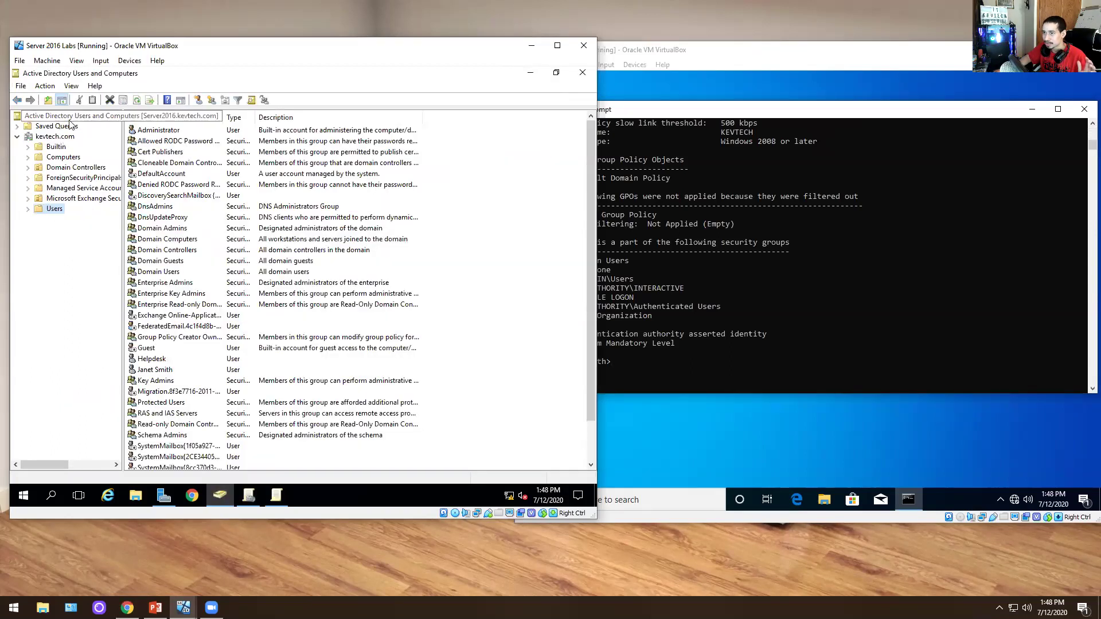
- Create the HR organizational unit under kevtech.com with accidental-deletion protection turned off
{"action": "right_click", "coordinate": [63, 137]}
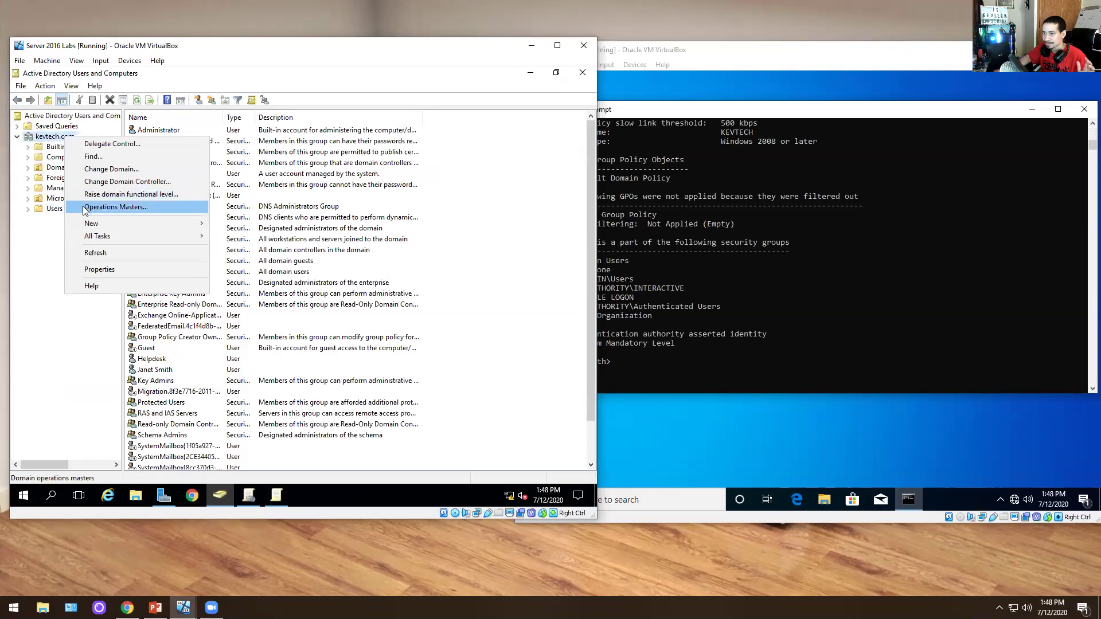
{"action": "mouse_move", "coordinate": [92, 223]}
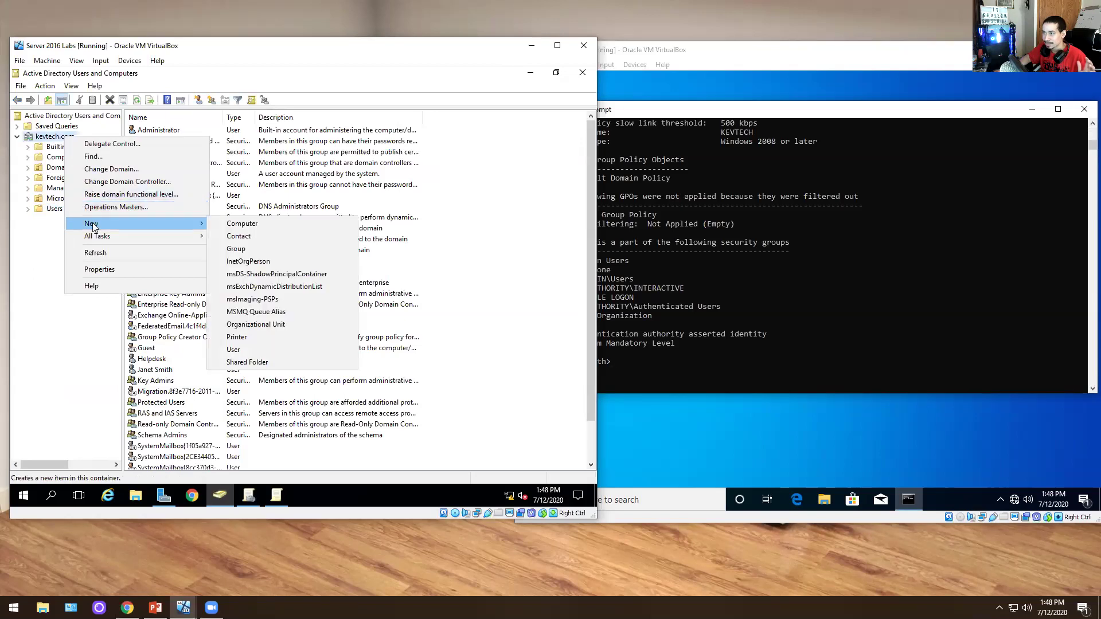
{"action": "left_click", "coordinate": [253, 325]}
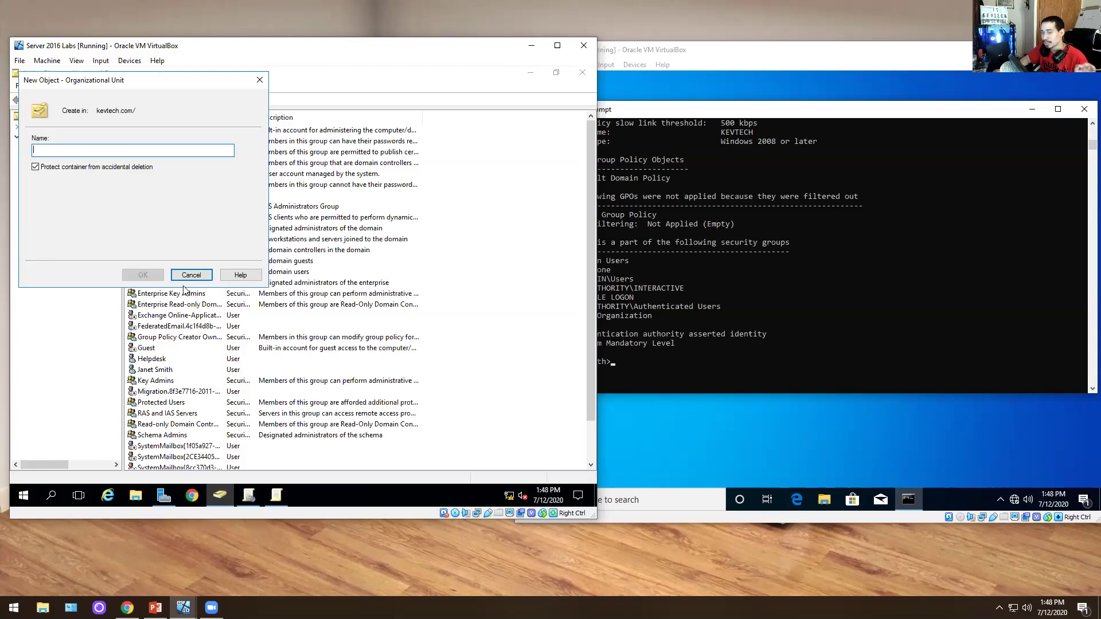
{"action": "type", "text": "H"}
{"action": "left_click", "coordinate": [35, 167]}
{"action": "left_click", "coordinate": [146, 279]}
{"action": "left_click", "coordinate": [50, 221]}
{"action": "left_click", "coordinate": [85, 280]}
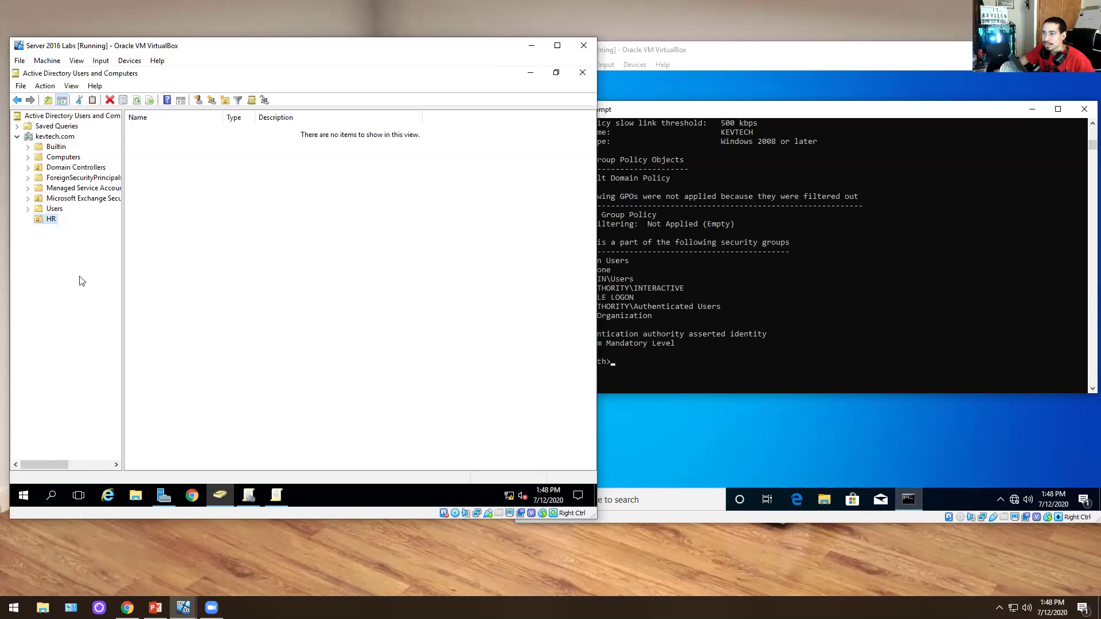
- Add Legal and IT organizational units under kevtech.com
{"action": "right_click", "coordinate": [55, 137]}
{"action": "mouse_move", "coordinate": [104, 221]}
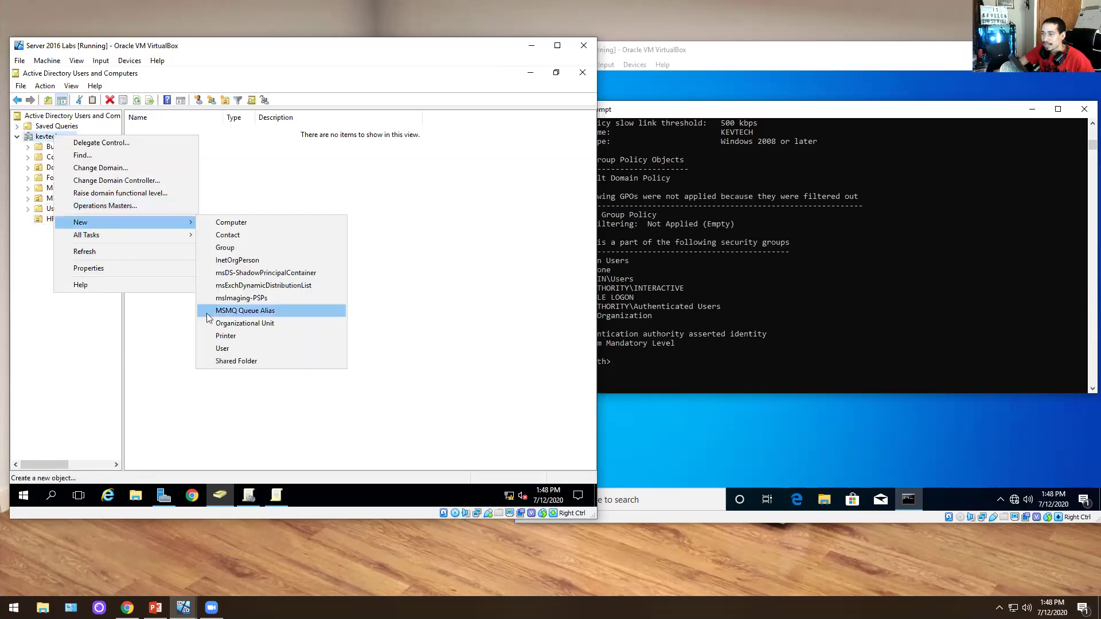
{"action": "left_click", "coordinate": [229, 324]}
{"action": "type", "text": "Legal"}
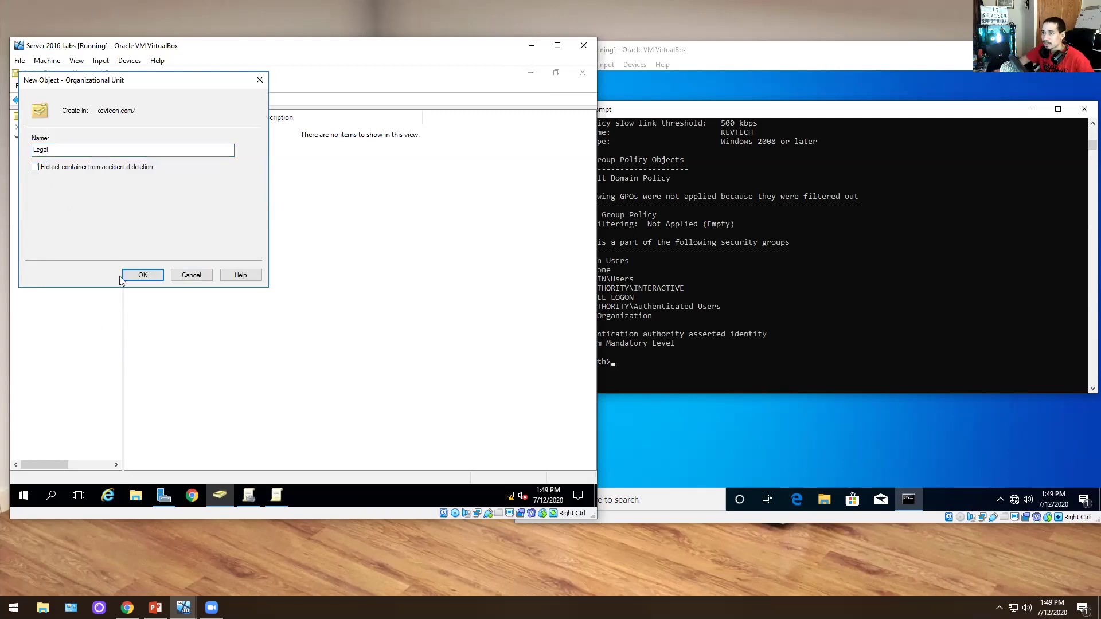
{"action": "left_click", "coordinate": [141, 275]}
{"action": "right_click", "coordinate": [67, 137]}
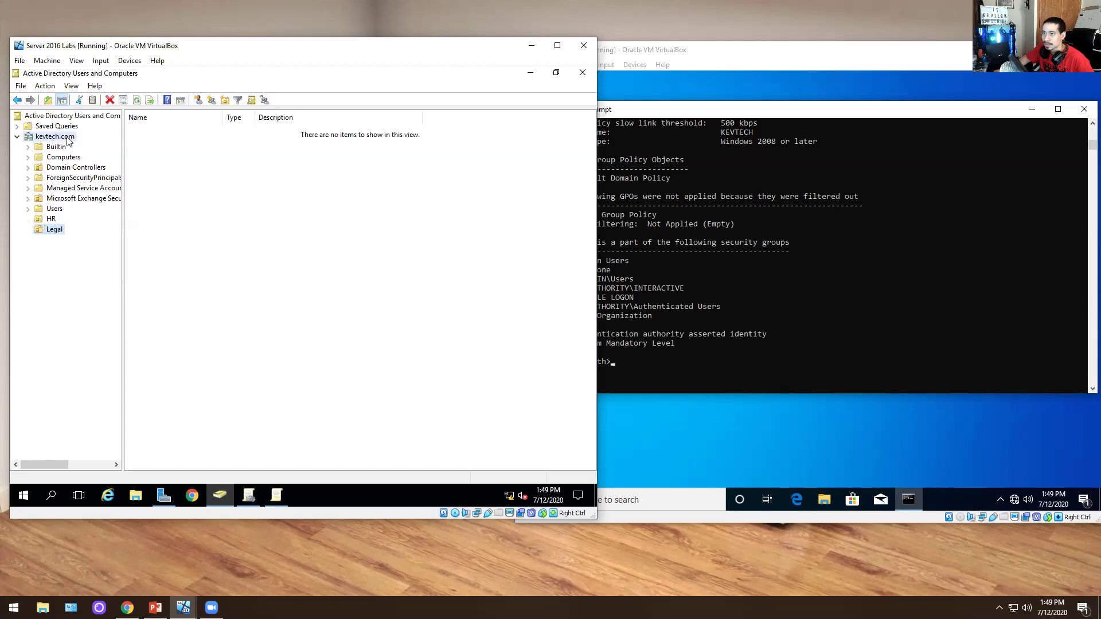
{"action": "mouse_move", "coordinate": [113, 221]}
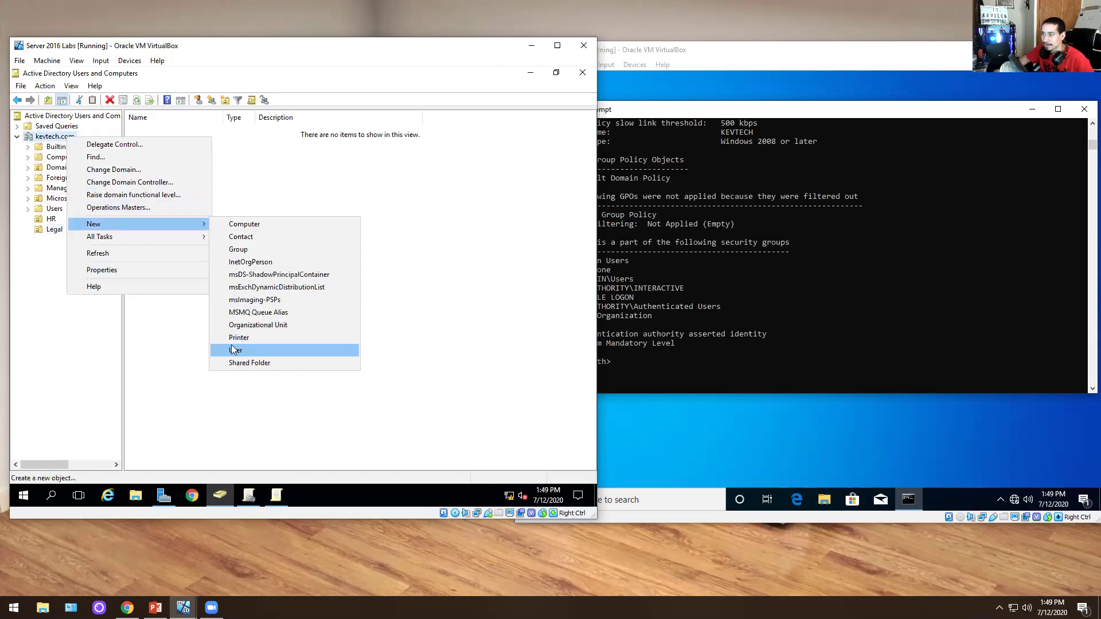
{"action": "left_click", "coordinate": [247, 326]}
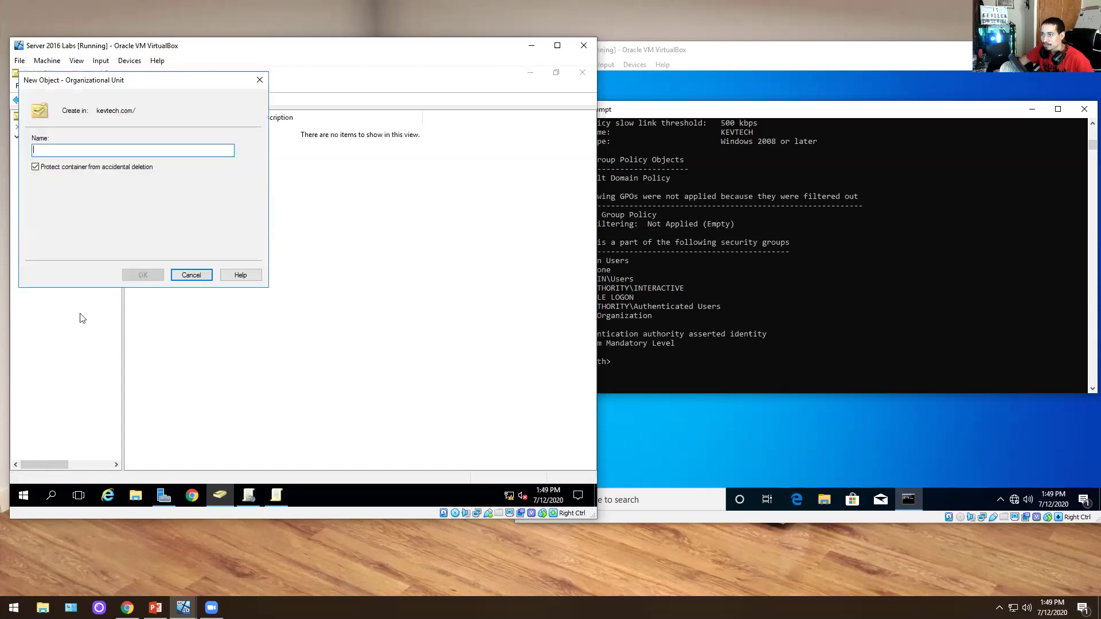
{"action": "type", "text": "IT"}
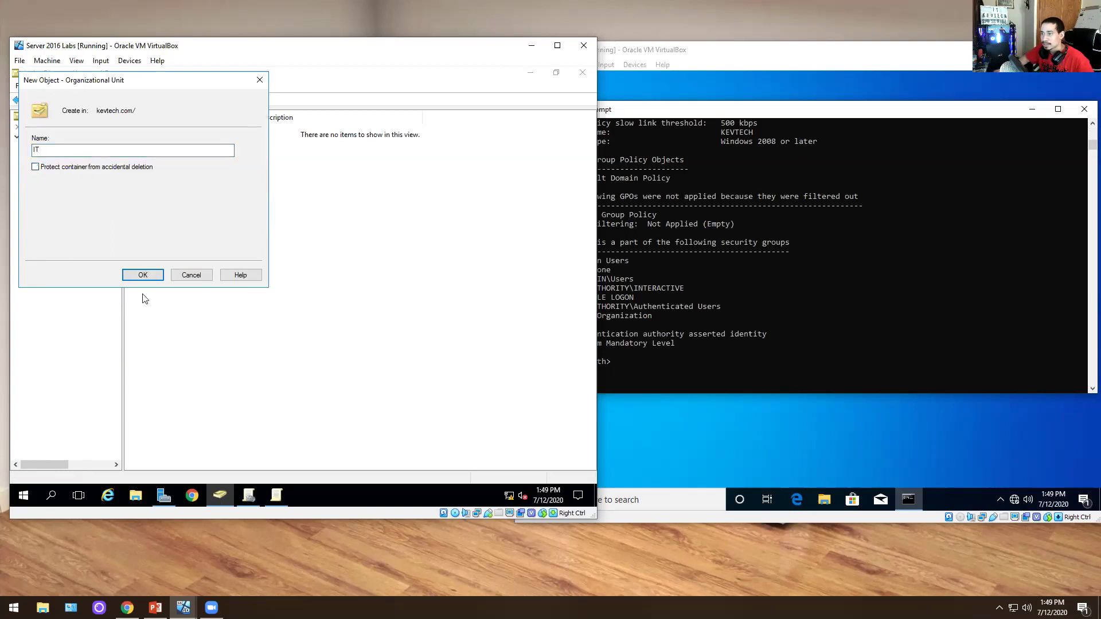
{"action": "left_click", "coordinate": [142, 274]}
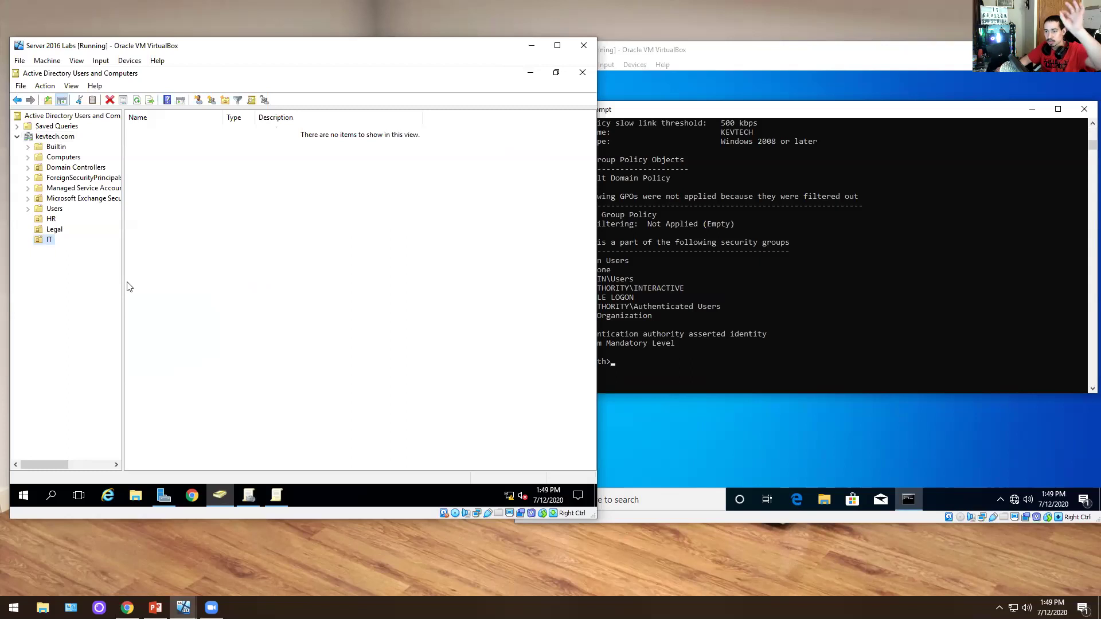